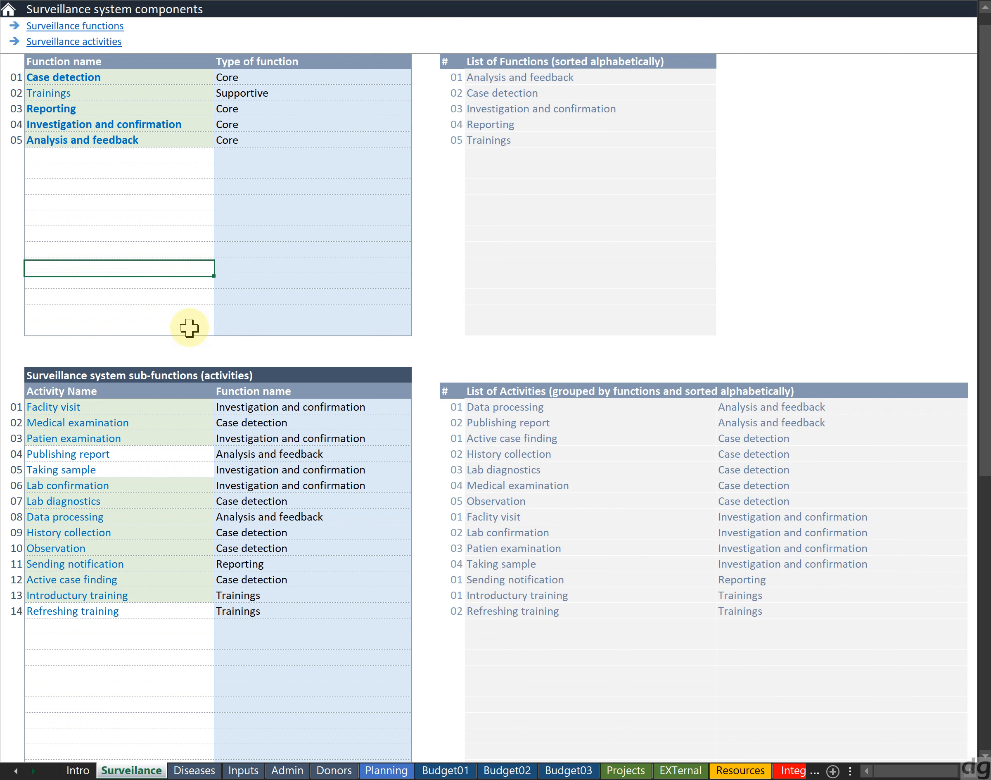
{"action": "key", "text": "Up"}
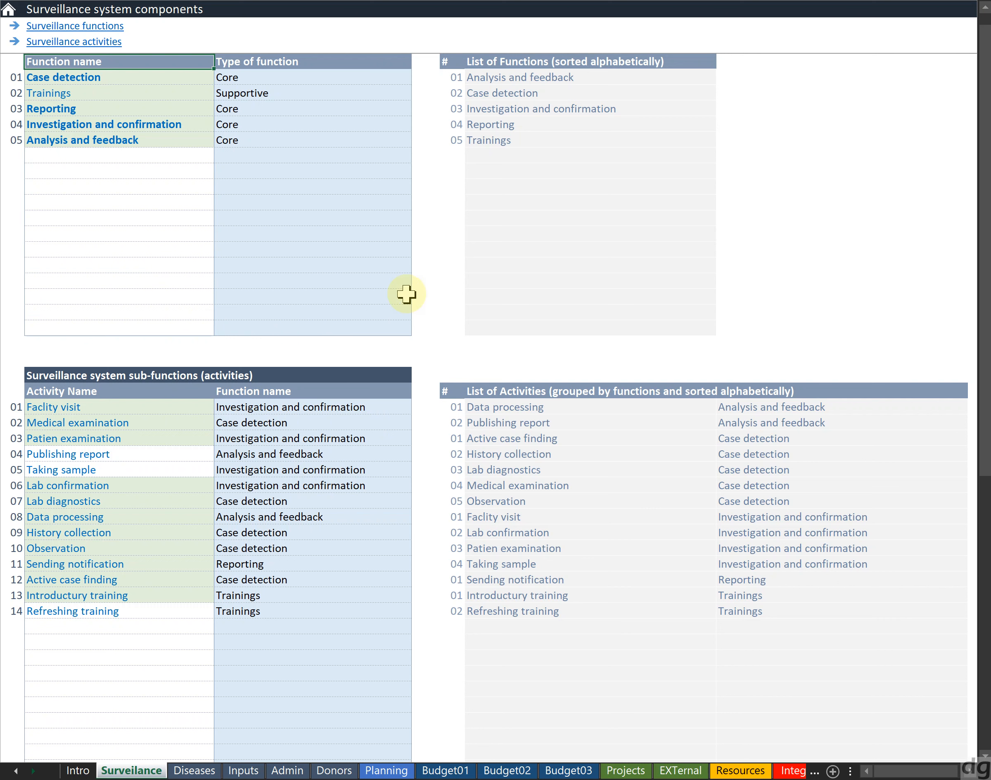
Examine the surveillance functions table and its alphabetically sorted list of functions
{"action": "left_click", "coordinate": [342, 281]}
{"action": "key", "text": "Up"}
{"action": "key", "text": "Up"}
{"action": "key", "text": "Up"}
{"action": "key", "text": "Up"}
{"action": "key", "text": "Up"}
{"action": "key", "text": "Up"}
{"action": "key", "text": "Up"}
{"action": "key", "text": "Up"}
{"action": "key", "text": "Up"}
{"action": "key", "text": "Up"}
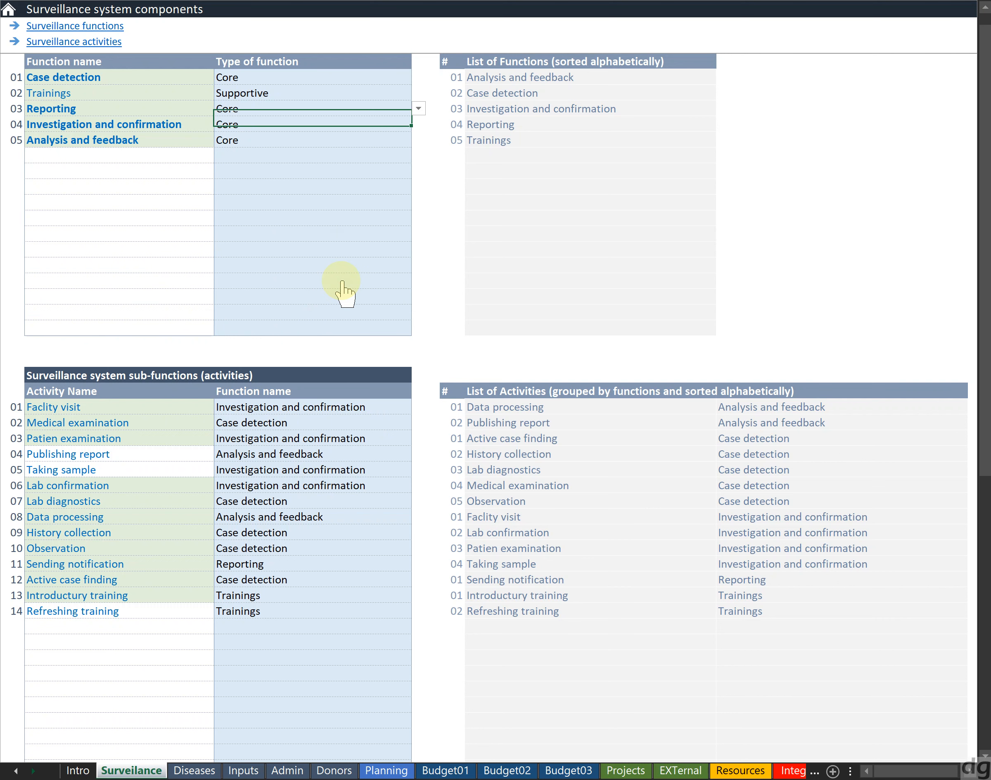
{"action": "key", "text": "Up"}
{"action": "key", "text": "Up"}
{"action": "key", "text": "Up"}
{"action": "key", "text": "Up"}
{"action": "key", "text": "Up"}
{"action": "key", "text": "Up"}
{"action": "key", "text": "Down"}
{"action": "key", "text": "Down"}
{"action": "key", "text": "Up"}
{"action": "key", "text": "Down"}
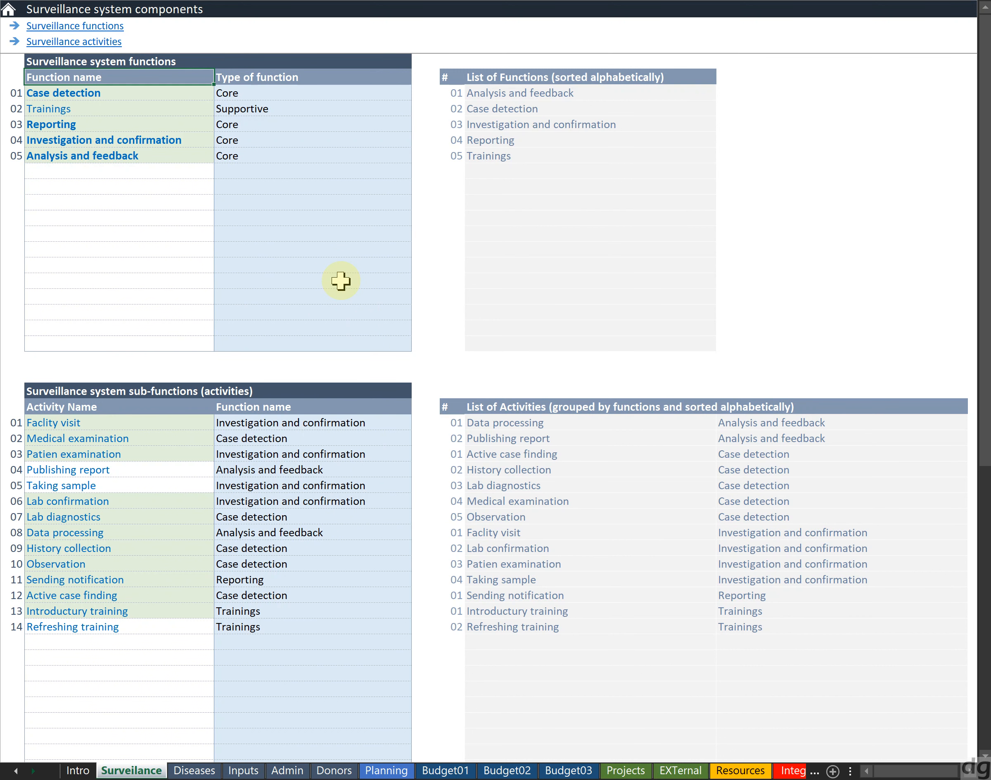
{"action": "key", "text": "Down"}
{"action": "key", "text": "Down"}
{"action": "key", "text": "Down"}
{"action": "key", "text": "Down"}
{"action": "key", "text": "Down"}
{"action": "key", "text": "Down"}
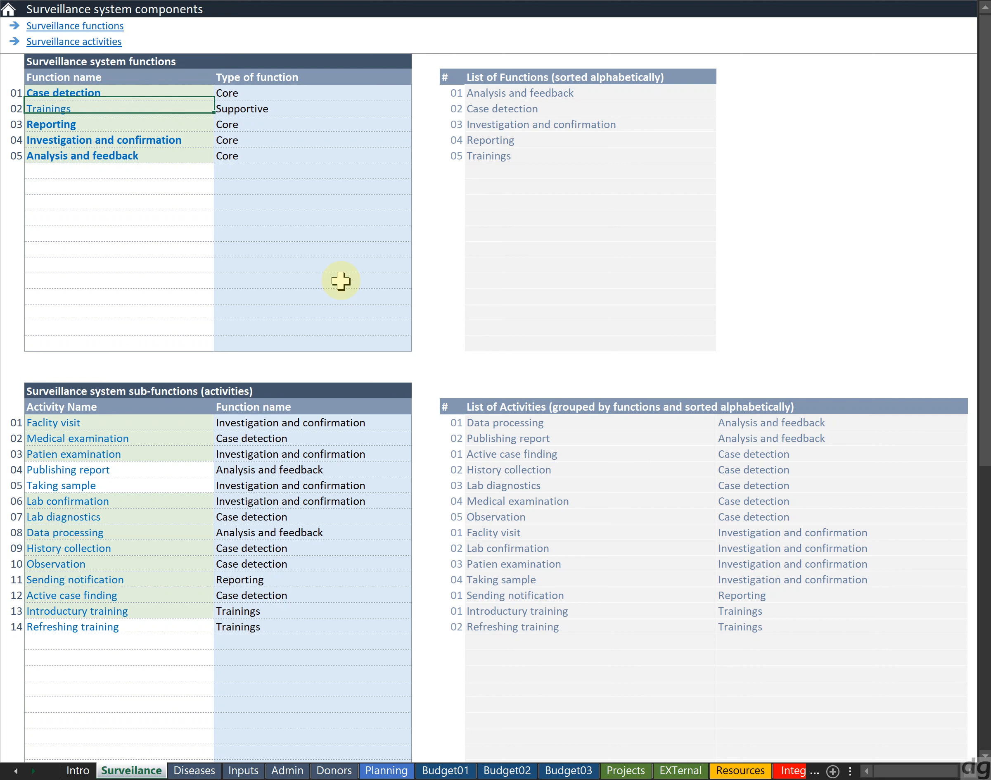
{"action": "key", "text": "Right"}
{"action": "key", "text": "Right"}
{"action": "key", "text": "Right"}
{"action": "key", "text": "Right"}
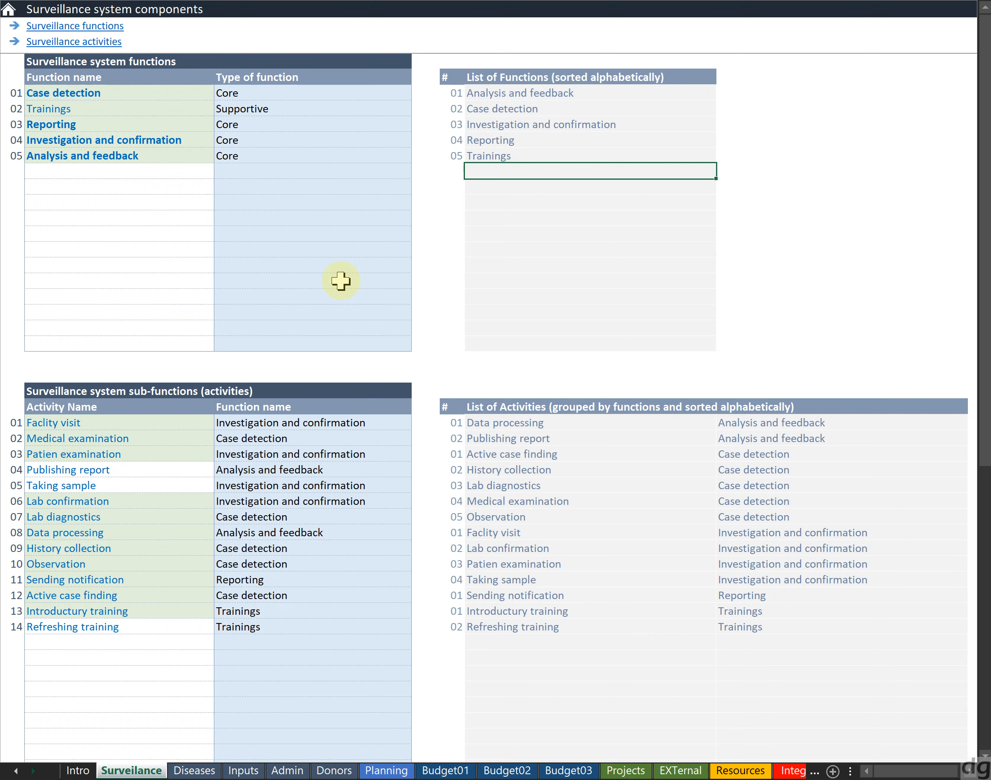
Add a sixth function named Atest with the function type Supportive
{"action": "key", "text": "Left"}
{"action": "key", "text": "Left"}
{"action": "key", "text": "Left"}
{"action": "key", "text": "Left"}
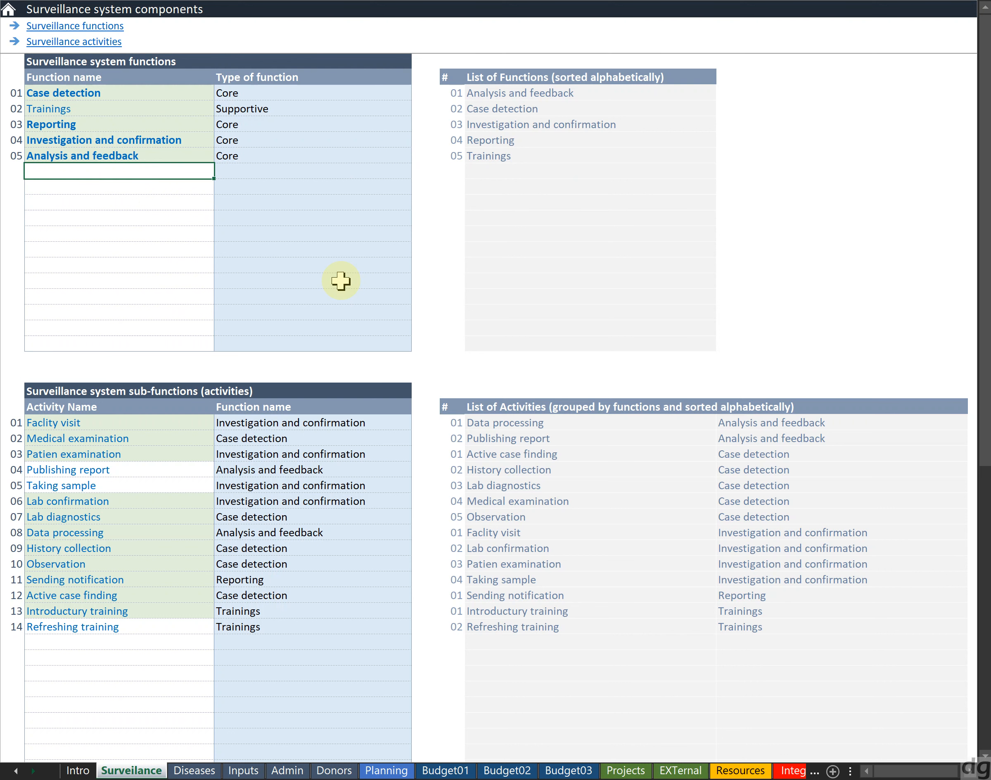
{"action": "type", "text": "Te"}
{"action": "key", "text": "BackSpace"}
{"action": "key", "text": "BackSpace"}
{"action": "key", "text": "BackSpace"}
{"action": "type", "text": "A"}
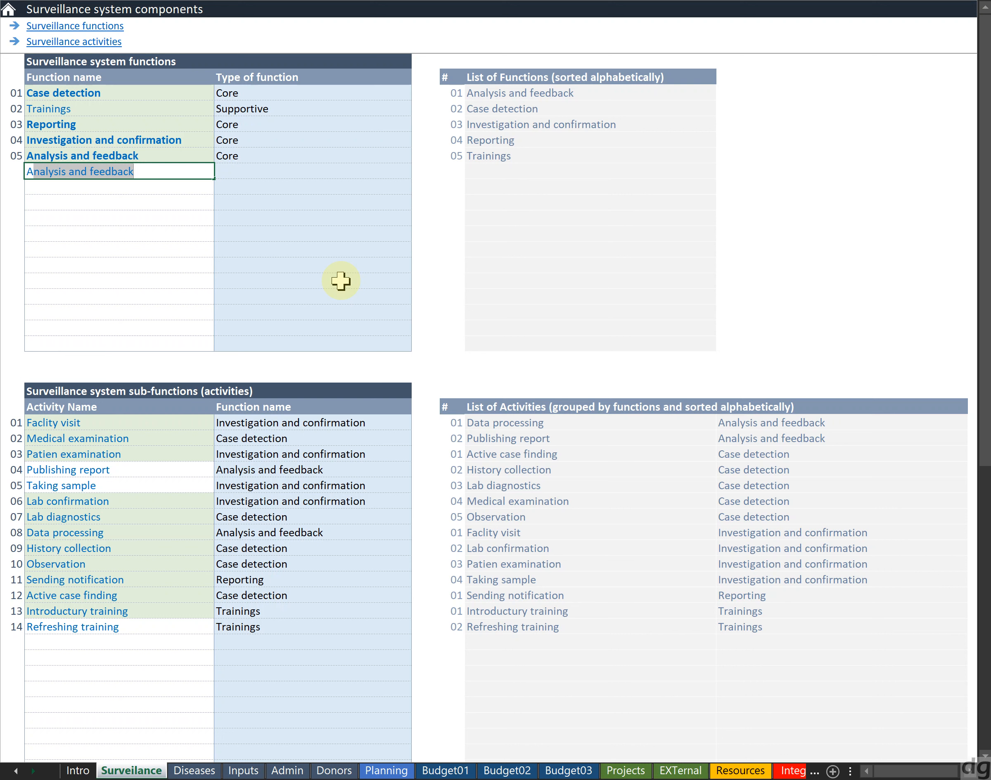
{"action": "type", "text": "Test"}
{"action": "key", "text": "Tab"}
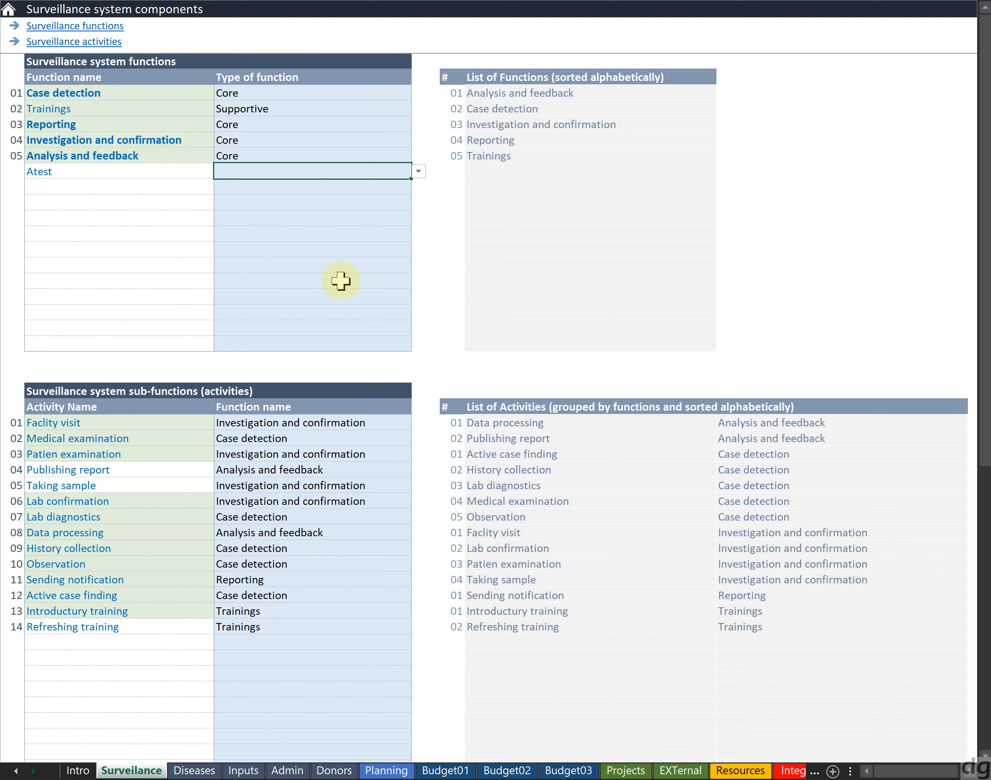
{"action": "key", "text": "alt+Down"}
{"action": "key", "text": "Down"}
{"action": "key", "text": "Down"}
{"action": "key", "text": "Return"}
Check where the new function appears in the alphabetically sorted functions list
{"action": "key", "text": "Right"}
{"action": "key", "text": "Right"}
{"action": "key", "text": "Up"}
{"action": "key", "text": "Up"}
{"action": "key", "text": "Up"}
{"action": "key", "text": "Up"}
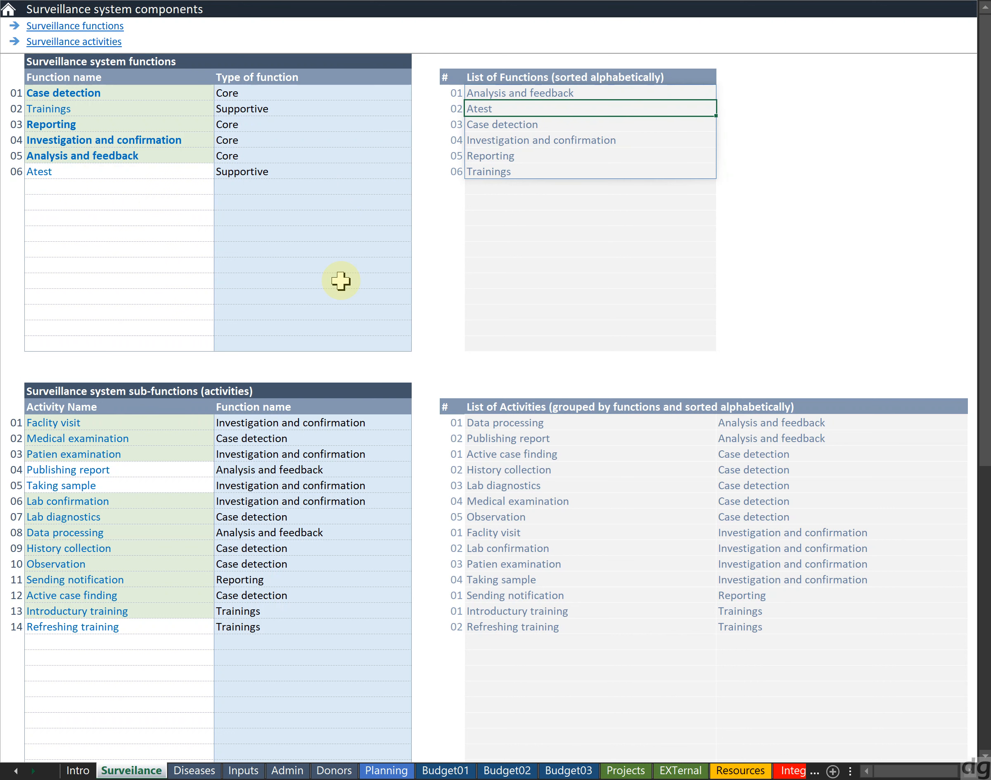
{"action": "key", "text": "Left"}
{"action": "key", "text": "Home"}
{"action": "key", "text": "Right"}
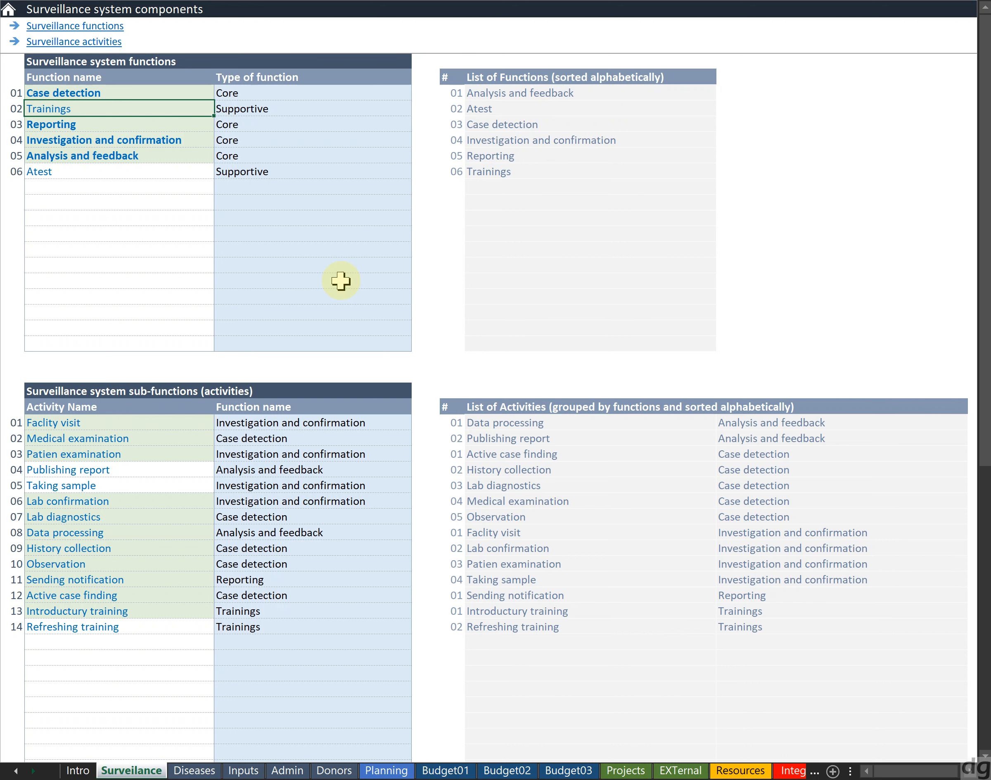
Delete the Atest function entry from the functions table
{"action": "key", "text": "Down"}
{"action": "key", "text": "Down"}
{"action": "key", "text": "Down"}
{"action": "key", "text": "Down"}
{"action": "key", "text": "Delete"}
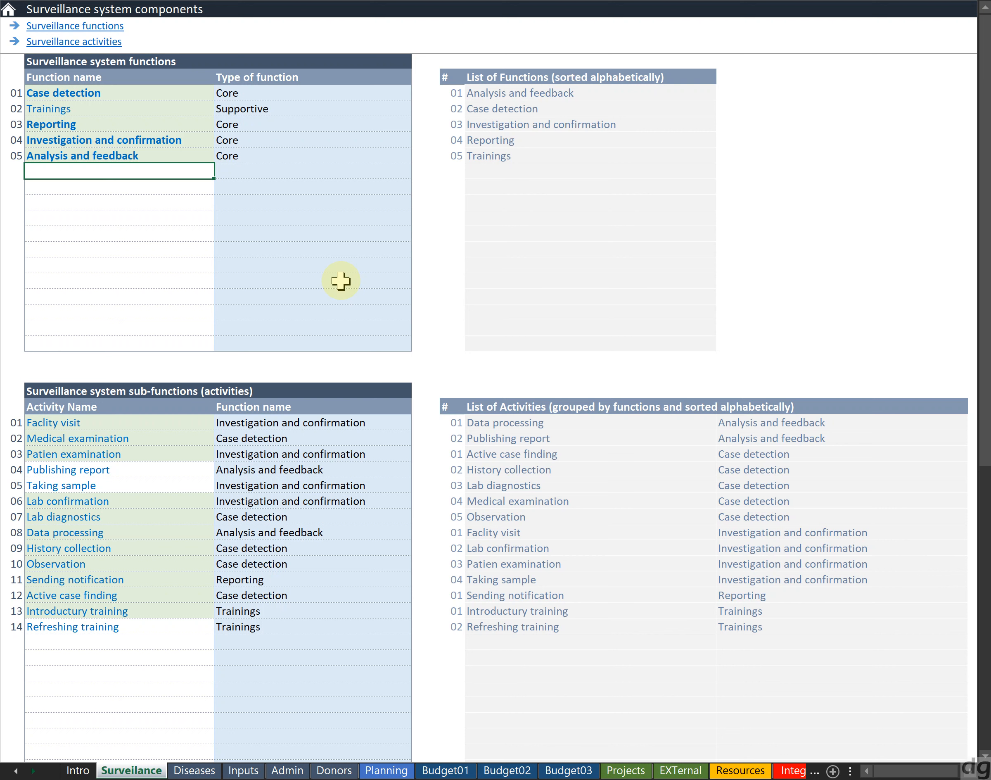
Select the activity name column of the sub-functions table to examine its input range
{"action": "key", "text": "Down"}
{"action": "key", "text": "Down"}
{"action": "key", "text": "Down"}
{"action": "key", "text": "Down"}
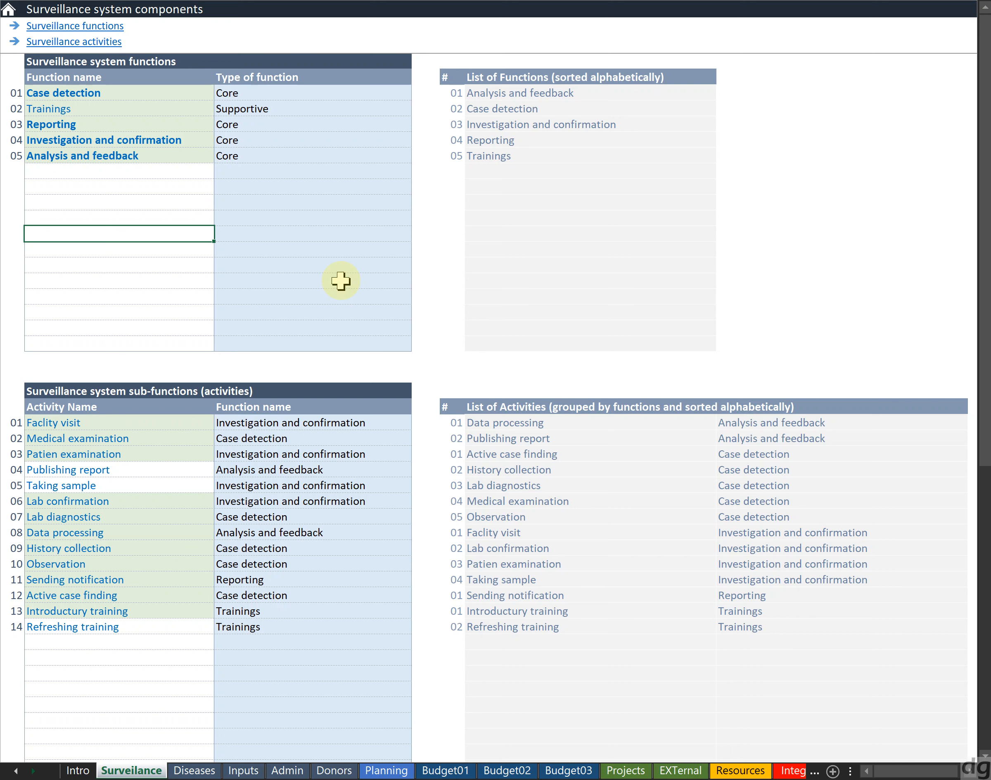
{"action": "key", "text": "Down"}
{"action": "key", "text": "Down"}
{"action": "key", "text": "Down"}
{"action": "key", "text": "Down"}
{"action": "key", "text": "Down"}
{"action": "key", "text": "Down"}
{"action": "key", "text": "Down"}
{"action": "key", "text": "Down"}
{"action": "key", "text": "Down"}
{"action": "key", "text": "Down"}
{"action": "key", "text": "Down"}
{"action": "key", "text": "Down"}
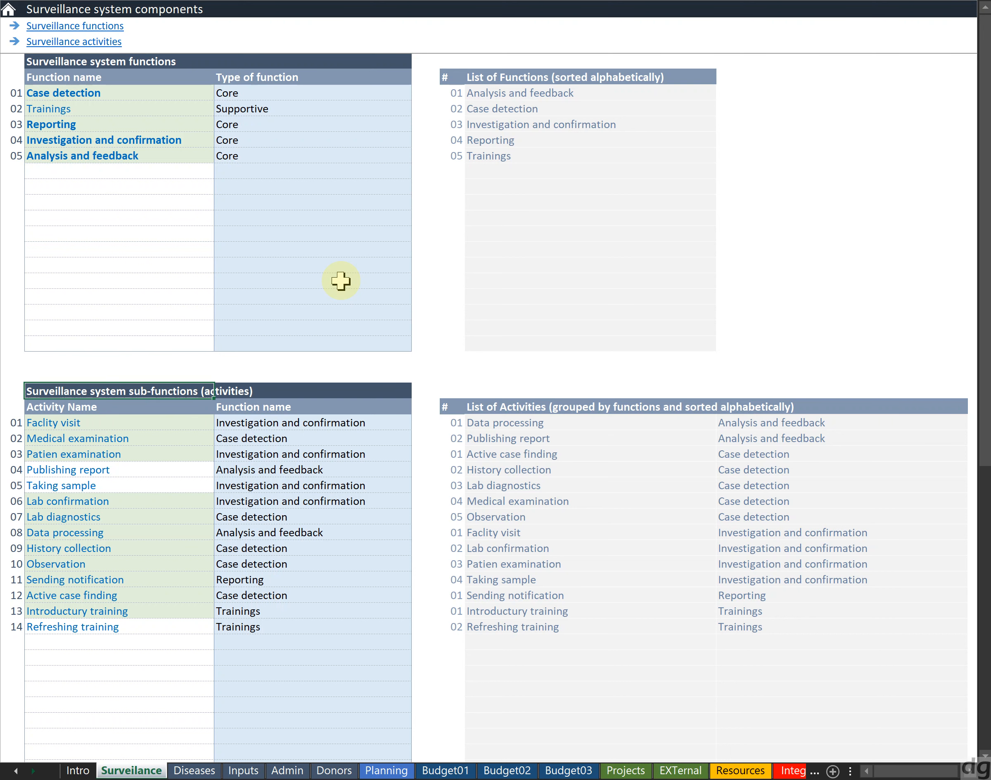
{"action": "key", "text": "shift+Down"}
{"action": "key", "text": "shift+Down"}
{"action": "key", "text": "shift+Down"}
{"action": "key", "text": "shift+Down"}
{"action": "key", "text": "shift+Down"}
{"action": "key", "text": "shift+Down"}
{"action": "key", "text": "shift+Down"}
{"action": "key", "text": "shift+Down"}
{"action": "key", "text": "shift+Down"}
{"action": "key", "text": "shift+Down"}
{"action": "key", "text": "shift+Down"}
{"action": "key", "text": "shift+Down"}
{"action": "key", "text": "shift+Down"}
{"action": "key", "text": "shift+Down"}
{"action": "key", "text": "shift+Down"}
{"action": "key", "text": "shift+Down"}
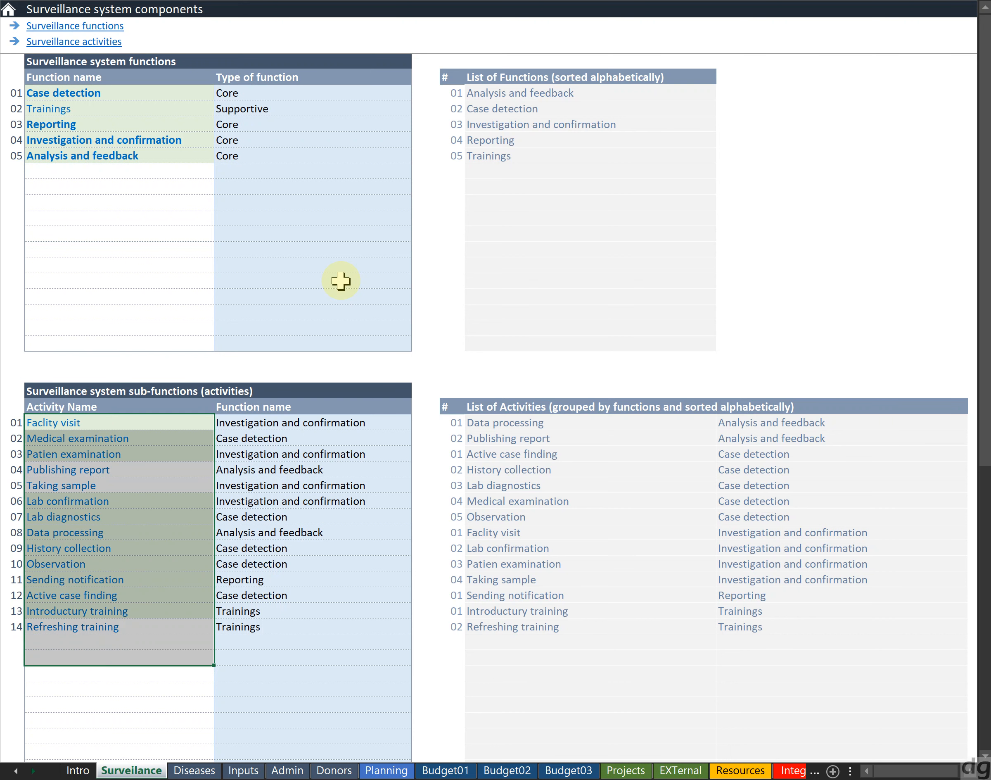
{"action": "key", "text": "Down"}
{"action": "key", "text": "Up"}
{"action": "key", "text": "Up"}
{"action": "key", "text": "Down"}
{"action": "key", "text": "Down"}
{"action": "key", "text": "Down"}
{"action": "key", "text": "Down"}
{"action": "key", "text": "Down"}
{"action": "key", "text": "Down"}
{"action": "key", "text": "Down"}
{"action": "key", "text": "Down"}
{"action": "key", "text": "Down"}
{"action": "key", "text": "Down"}
{"action": "key", "text": "Down"}
{"action": "key", "text": "Down"}
Examine the list of activities grouped by functions by selecting its function column
{"action": "key", "text": "Right"}
{"action": "key", "text": "Right"}
{"action": "key", "text": "Right"}
{"action": "key", "text": "Right"}
{"action": "key", "text": "Right"}
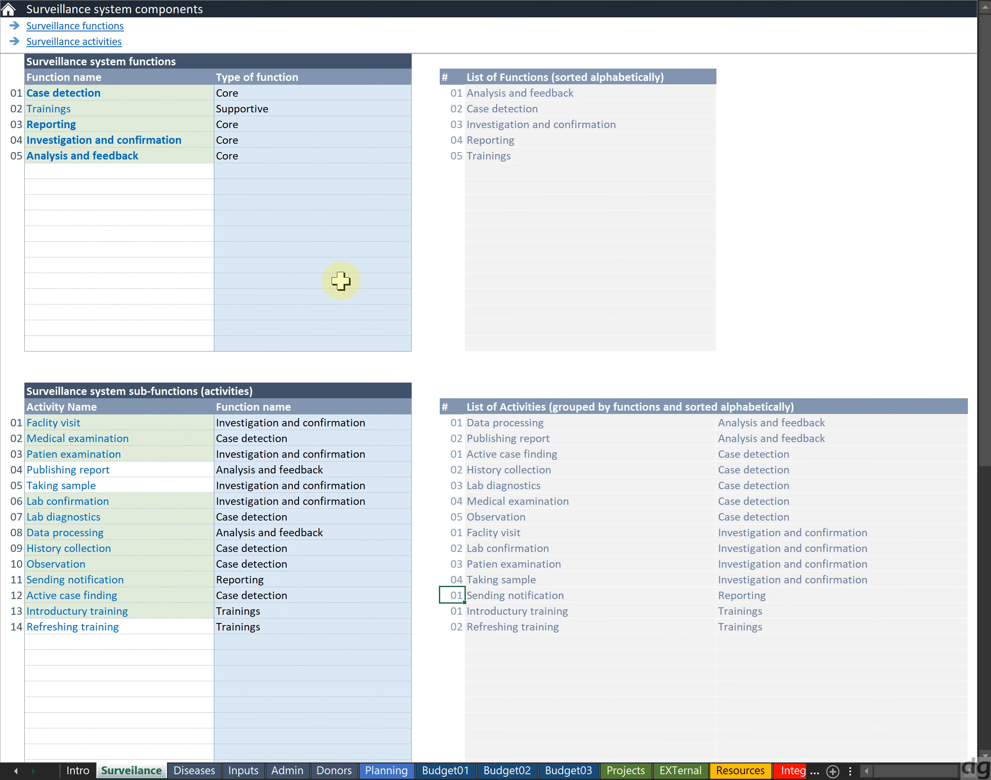
{"action": "key", "text": "Up"}
{"action": "key", "text": "Up"}
{"action": "key", "text": "Up"}
{"action": "key", "text": "Up"}
{"action": "key", "text": "Up"}
{"action": "key", "text": "Up"}
{"action": "key", "text": "Up"}
{"action": "key", "text": "Up"}
{"action": "key", "text": "Up"}
{"action": "key", "text": "Up"}
{"action": "key", "text": "Up"}
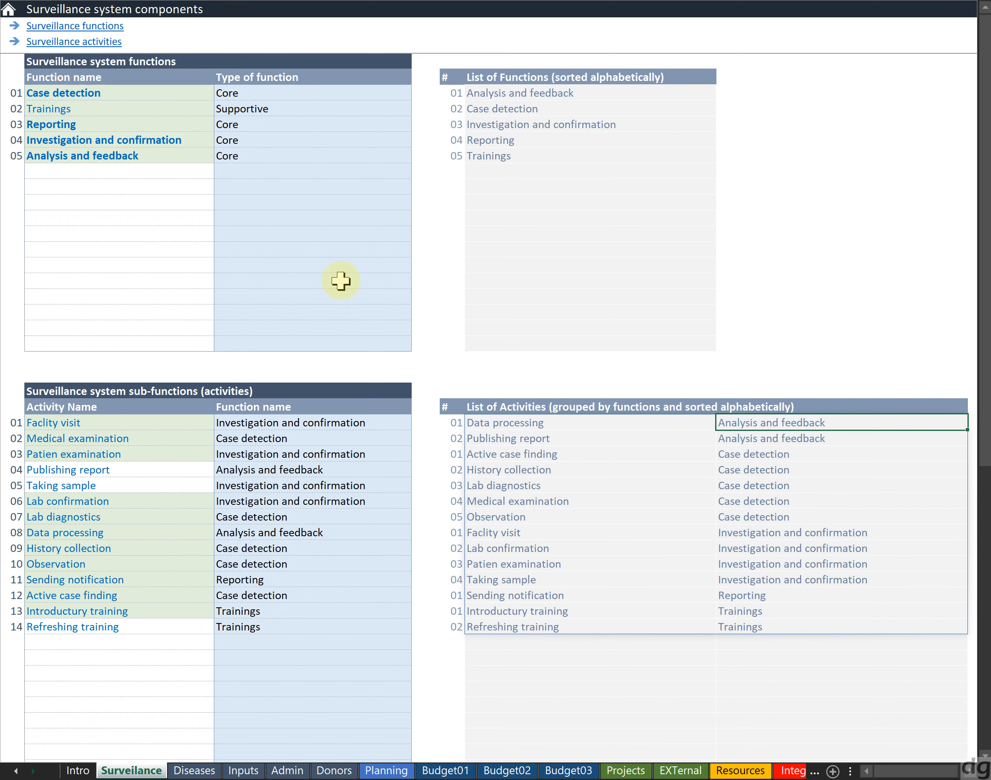
{"action": "key", "text": "Left"}
{"action": "key", "text": "Left"}
{"action": "key", "text": "Left"}
{"action": "key", "text": "Left"}
{"action": "key", "text": "Left"}
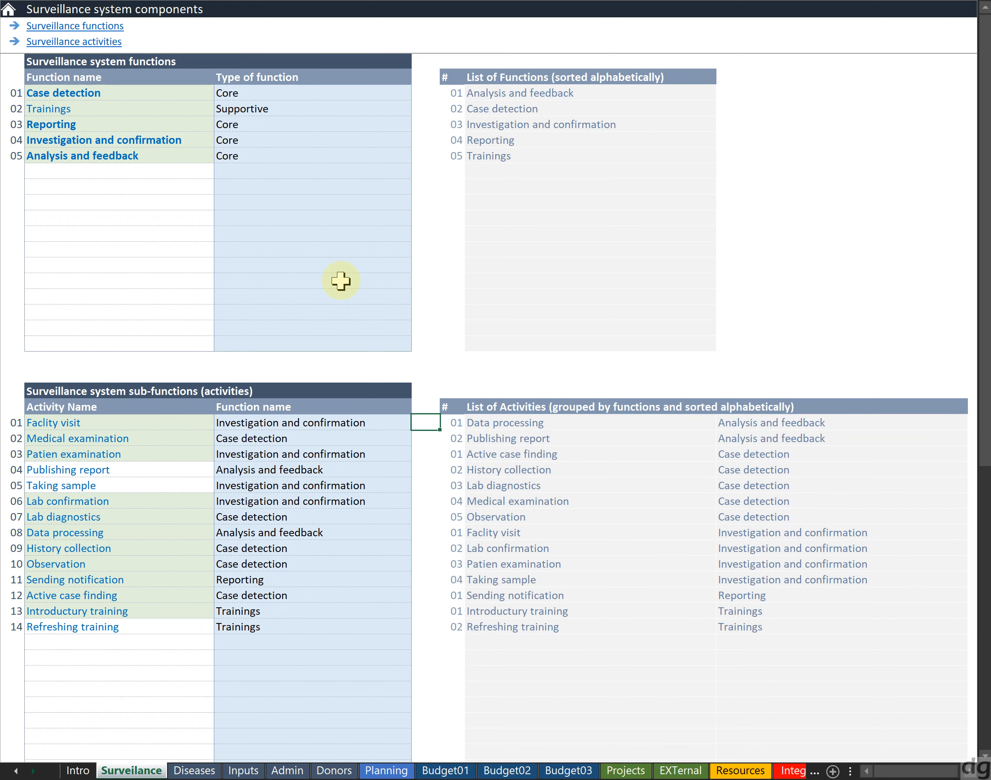
{"action": "key", "text": "Right"}
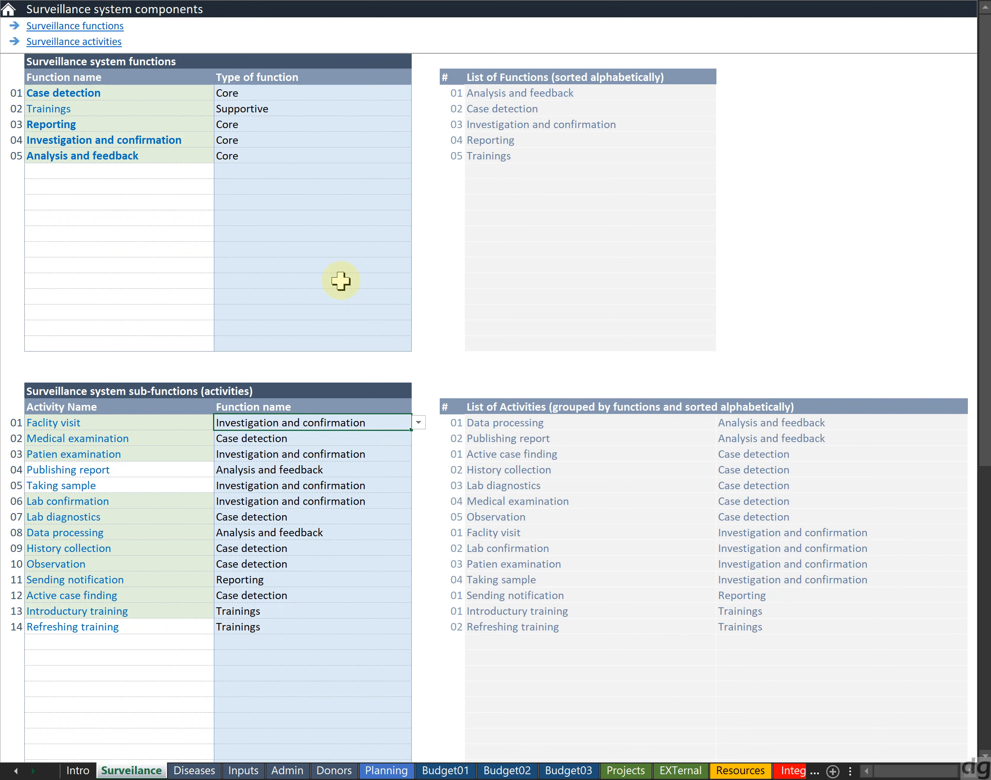
{"action": "key", "text": "Right"}
{"action": "key", "text": "Right"}
{"action": "key", "text": "Right"}
{"action": "key", "text": "Right"}
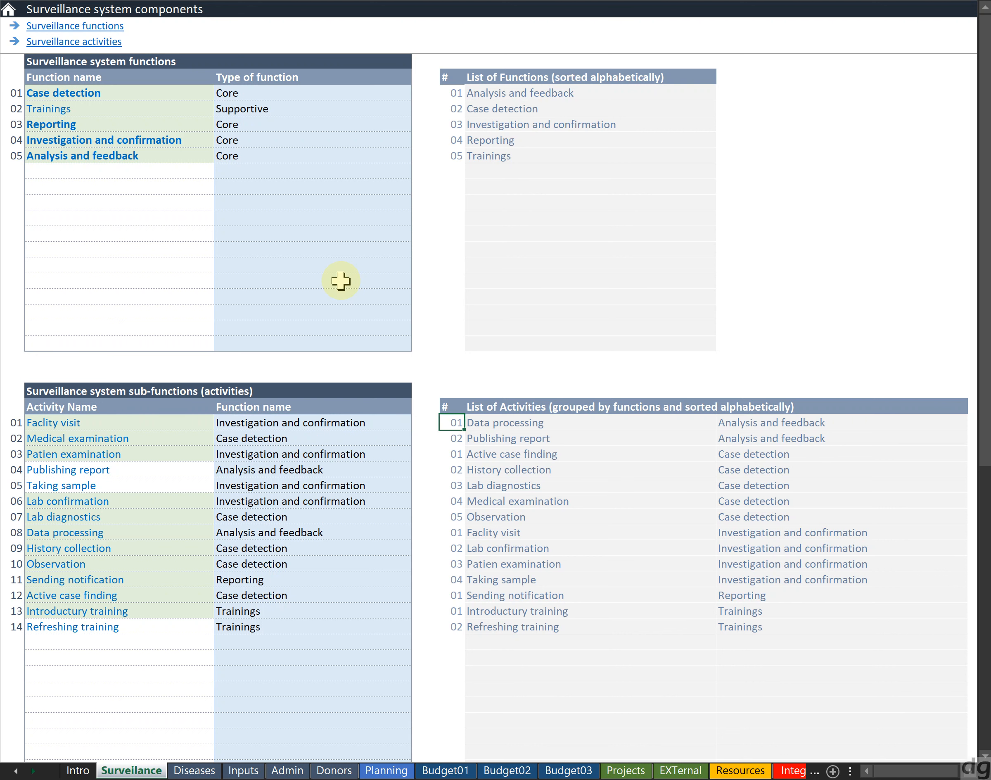
{"action": "key", "text": "shift+Down"}
{"action": "key", "text": "shift+Down"}
{"action": "key", "text": "shift+Down"}
{"action": "key", "text": "shift+Down"}
{"action": "key", "text": "shift+Down"}
{"action": "key", "text": "shift+Down"}
{"action": "key", "text": "shift+Down"}
{"action": "key", "text": "shift+Down"}
{"action": "key", "text": "shift+Down"}
{"action": "key", "text": "shift+Down"}
{"action": "key", "text": "shift+Down"}
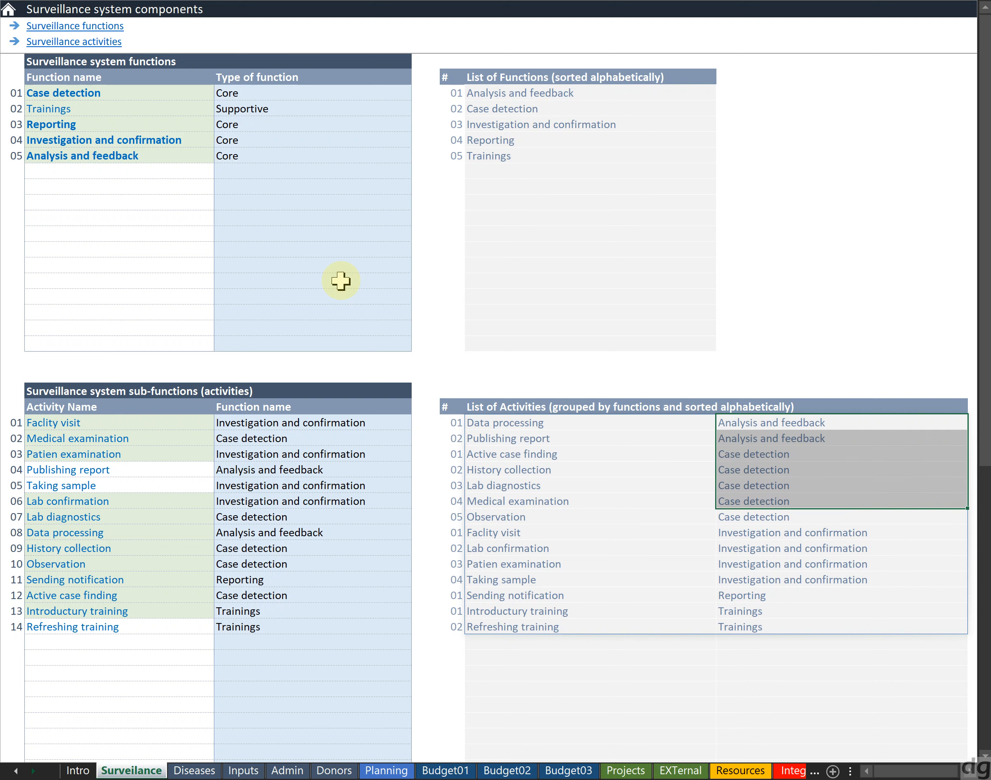
Inspect the rows of the activities list and the sorted functions list
{"action": "key", "text": "Left"}
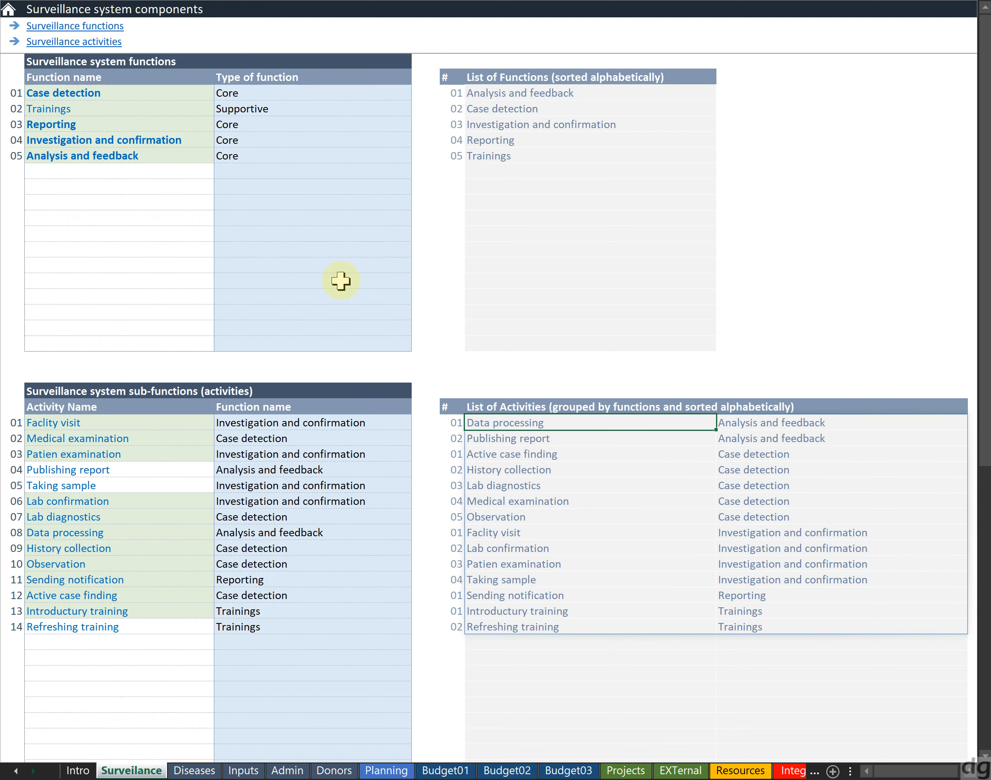
{"action": "key", "text": "shift+Down"}
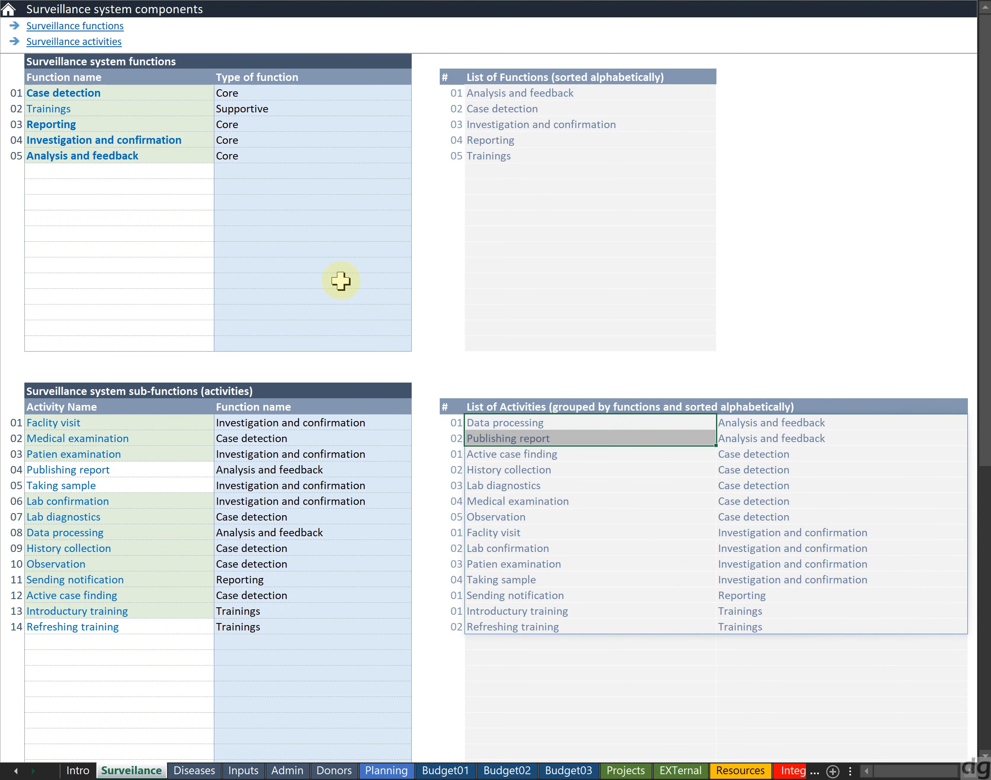
{"action": "key", "text": "Right"}
{"action": "key", "text": "shift+Down"}
{"action": "key", "text": "Left"}
{"action": "key", "text": "Down"}
{"action": "key", "text": "Down"}
{"action": "key", "text": "Left"}
{"action": "key", "text": "Up"}
{"action": "key", "text": "Up"}
Inspect the empty input rows of the surveillance functions table
{"action": "key", "text": "Down"}
{"action": "key", "text": "Down"}
{"action": "key", "text": "Down"}
{"action": "key", "text": "Down"}
{"action": "key", "text": "Down"}
{"action": "key", "text": "Down"}
{"action": "key", "text": "Down"}
{"action": "key", "text": "Up"}
{"action": "key", "text": "Up"}
{"action": "key", "text": "Up"}
{"action": "key", "text": "Up"}
{"action": "key", "text": "Up"}
{"action": "key", "text": "Up"}
{"action": "key", "text": "Up"}
{"action": "key", "text": "Up"}
{"action": "key", "text": "Up"}
{"action": "key", "text": "Up"}
{"action": "key", "text": "Up"}
{"action": "key", "text": "Up"}
{"action": "key", "text": "Up"}
{"action": "key", "text": "Up"}
{"action": "key", "text": "Up"}
{"action": "key", "text": "Up"}
{"action": "key", "text": "Up"}
{"action": "key", "text": "Up"}
{"action": "key", "text": "Up"}
{"action": "key", "text": "Up"}
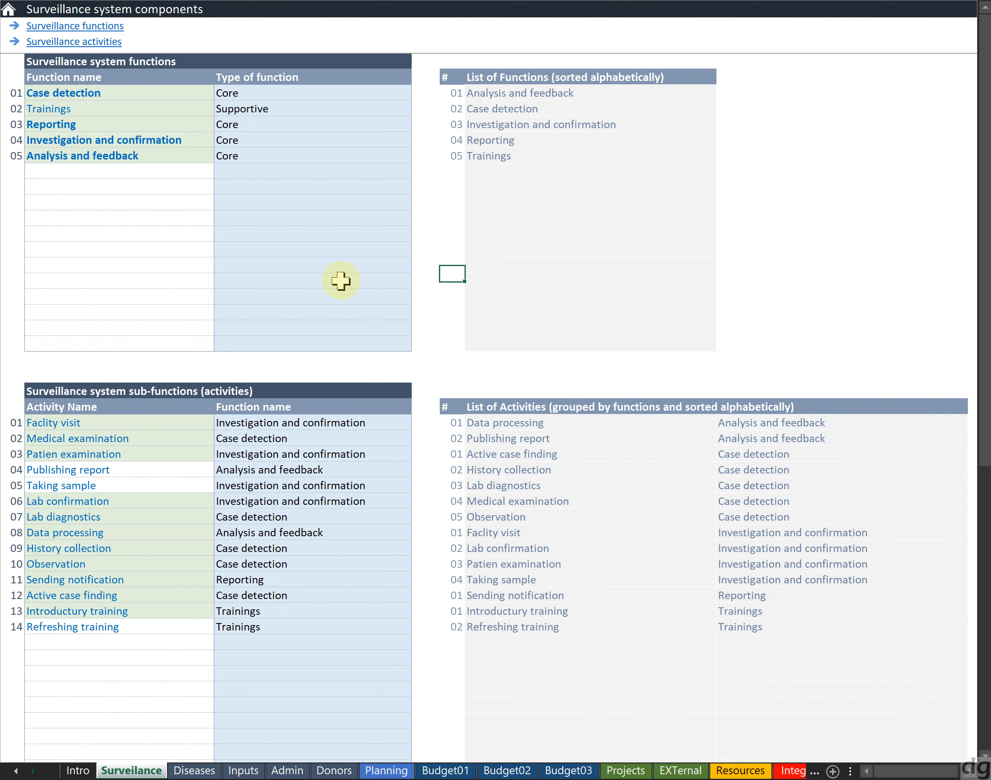
{"action": "key", "text": "Up"}
{"action": "key", "text": "Down"}
{"action": "key", "text": "Down"}
{"action": "key", "text": "Down"}
{"action": "key", "text": "Down"}
{"action": "key", "text": "Down"}
{"action": "key", "text": "Down"}
{"action": "key", "text": "Down"}
{"action": "key", "text": "Down"}
{"action": "key", "text": "Down"}
{"action": "key", "text": "Down"}
{"action": "key", "text": "Down"}
{"action": "key", "text": "Down"}
{"action": "key", "text": "Down"}
{"action": "key", "text": "Down"}
{"action": "key", "text": "Down"}
{"action": "key", "text": "Down"}
{"action": "key", "text": "Down"}
{"action": "key", "text": "Down"}
{"action": "key", "text": "Down"}
{"action": "key", "text": "Down"}
{"action": "key", "text": "Down"}
{"action": "key", "text": "Left"}
{"action": "key", "text": "Left"}
{"action": "key", "text": "Up"}
{"action": "key", "text": "Up"}
{"action": "key", "text": "Up"}
{"action": "key", "text": "Up"}
{"action": "key", "text": "Up"}
{"action": "key", "text": "Up"}
{"action": "key", "text": "Up"}
{"action": "key", "text": "Up"}
{"action": "key", "text": "Up"}
{"action": "key", "text": "Up"}
{"action": "key", "text": "Up"}
{"action": "key", "text": "Up"}
{"action": "key", "text": "Up"}
{"action": "key", "text": "Up"}
{"action": "key", "text": "Up"}
{"action": "key", "text": "Up"}
{"action": "key", "text": "Up"}
{"action": "key", "text": "Up"}
{"action": "key", "text": "Up"}
{"action": "key", "text": "Up"}
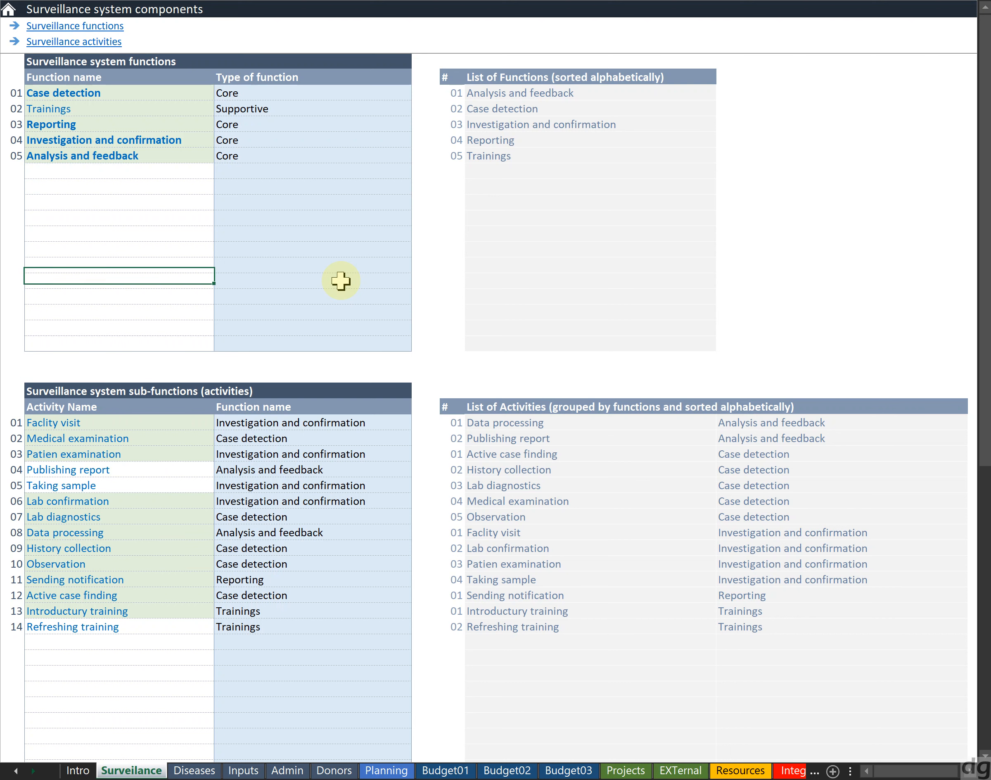
{"action": "key", "text": "Up"}
{"action": "key", "text": "Up"}
{"action": "key", "text": "Down"}
{"action": "key", "text": "Down"}
{"action": "key", "text": "Down"}
{"action": "key", "text": "Down"}
{"action": "key", "text": "Down"}
{"action": "key", "text": "Down"}
{"action": "key", "text": "Down"}
{"action": "key", "text": "Down"}
{"action": "key", "text": "Down"}
{"action": "key", "text": "Down"}
{"action": "key", "text": "Down"}
{"action": "key", "text": "Down"}
{"action": "key", "text": "Down"}
{"action": "key", "text": "Down"}
{"action": "key", "text": "Down"}
{"action": "key", "text": "Down"}
{"action": "key", "text": "Down"}
{"action": "key", "text": "Down"}
{"action": "key", "text": "Down"}
{"action": "key", "text": "Down"}
{"action": "key", "text": "Down"}
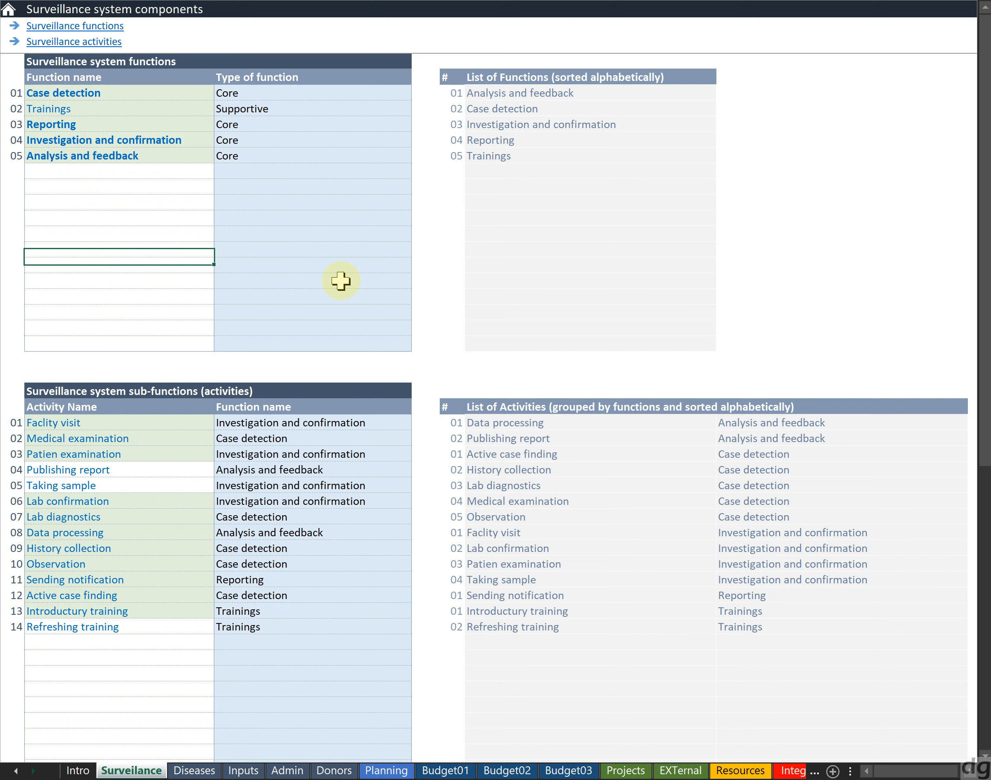
{"action": "key", "text": "Up"}
{"action": "key", "text": "Up"}
{"action": "key", "text": "Up"}
{"action": "key", "text": "Up"}
{"action": "key", "text": "Up"}
{"action": "key", "text": "Up"}
{"action": "key", "text": "Up"}
{"action": "key", "text": "Up"}
{"action": "key", "text": "Up"}
{"action": "key", "text": "Up"}
{"action": "key", "text": "Up"}
{"action": "key", "text": "Up"}
{"action": "key", "text": "Up"}
{"action": "key", "text": "Up"}
{"action": "key", "text": "Up"}
{"action": "key", "text": "Up"}
{"action": "key", "text": "Up"}
{"action": "key", "text": "Up"}
{"action": "key", "text": "Up"}
{"action": "key", "text": "Up"}
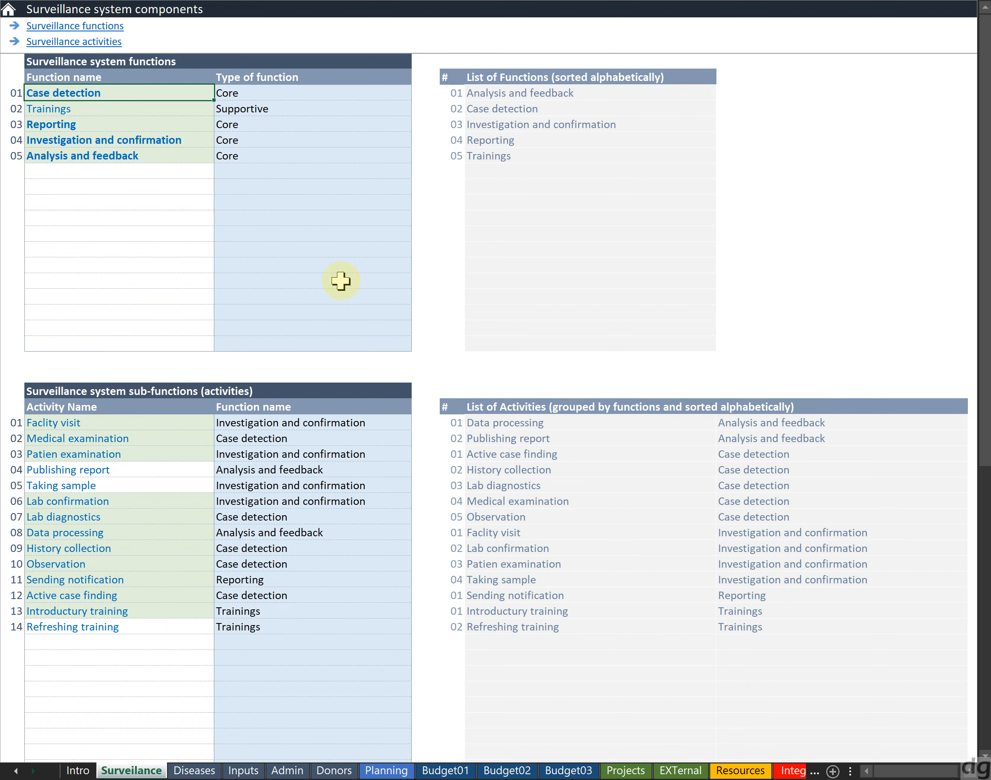
Select the whole functions table and then the whole sub-functions table to examine their extent
{"action": "key", "text": "shift+Right"}
{"action": "key", "text": "shift+Down"}
{"action": "key", "text": "shift+Down"}
{"action": "key", "text": "shift+Down"}
{"action": "key", "text": "shift+Down"}
{"action": "key", "text": "shift+Down"}
{"action": "key", "text": "shift+Down"}
{"action": "key", "text": "shift+Down"}
{"action": "key", "text": "shift+Down"}
{"action": "key", "text": "shift+Down"}
{"action": "key", "text": "shift+Down"}
{"action": "key", "text": "shift+Down"}
{"action": "key", "text": "shift+Down"}
{"action": "key", "text": "shift+Down"}
{"action": "key", "text": "shift+Down"}
{"action": "key", "text": "shift+Down"}
{"action": "key", "text": "shift+Down"}
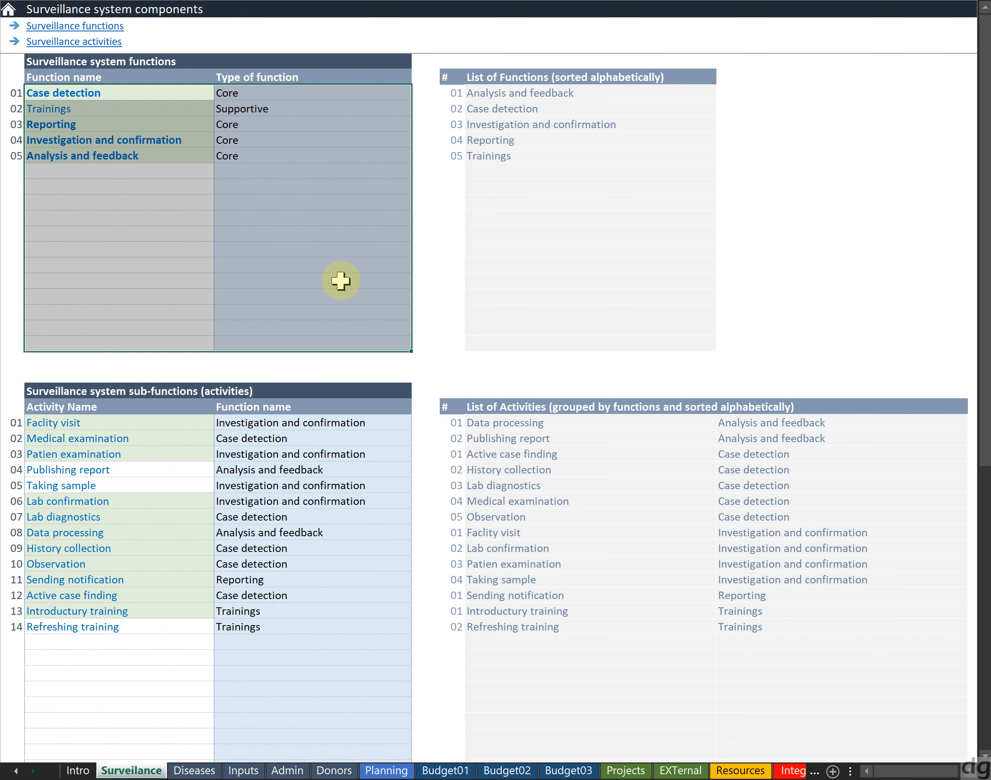
{"action": "key", "text": "Down"}
{"action": "key", "text": "Down"}
{"action": "key", "text": "Down"}
{"action": "key", "text": "Down"}
{"action": "key", "text": "Down"}
{"action": "key", "text": "Down"}
{"action": "key", "text": "Down"}
{"action": "key", "text": "Down"}
{"action": "key", "text": "Down"}
{"action": "key", "text": "Down"}
{"action": "key", "text": "Down"}
{"action": "key", "text": "Down"}
{"action": "key", "text": "Down"}
{"action": "key", "text": "Down"}
{"action": "key", "text": "Down"}
{"action": "key", "text": "Down"}
{"action": "key", "text": "Down"}
{"action": "key", "text": "Down"}
{"action": "key", "text": "Down"}
{"action": "key", "text": "Down"}
{"action": "key", "text": "Up"}
{"action": "key", "text": "shift+Right"}
{"action": "key", "text": "shift+Down"}
{"action": "key", "text": "shift+Down"}
{"action": "key", "text": "shift+Down"}
{"action": "key", "text": "shift+Down"}
{"action": "key", "text": "shift+Down"}
{"action": "key", "text": "shift+Down"}
{"action": "key", "text": "shift+Down"}
{"action": "key", "text": "shift+Down"}
{"action": "key", "text": "shift+Down"}
{"action": "key", "text": "shift+Down"}
{"action": "key", "text": "shift+Down"}
{"action": "key", "text": "shift+Down"}
{"action": "key", "text": "shift+Down"}
{"action": "key", "text": "shift+Down"}
{"action": "key", "text": "shift+Down"}
{"action": "key", "text": "shift+Down"}
{"action": "key", "text": "shift+Down"}
{"action": "key", "text": "shift+Down"}
{"action": "key", "text": "shift+Down"}
{"action": "key", "text": "shift+Down"}
{"action": "key", "text": "shift+Down"}
{"action": "key", "text": "shift+Down"}
{"action": "key", "text": "shift+Down"}
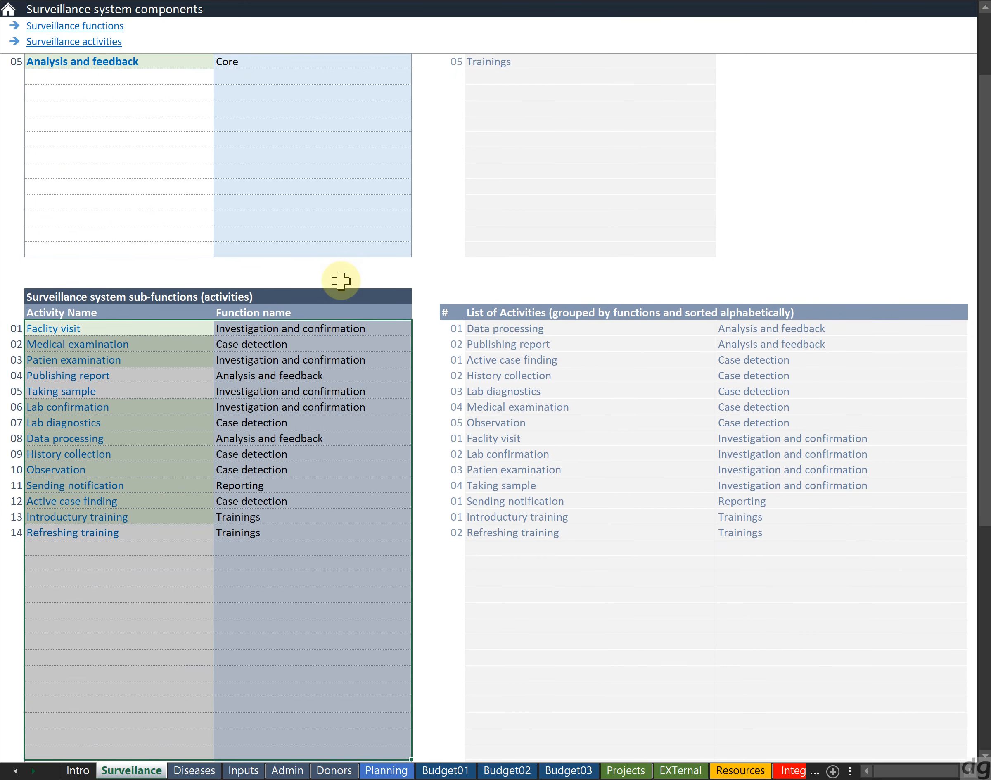
{"action": "key", "text": "shift+Down"}
{"action": "key", "text": "shift+Down"}
{"action": "key", "text": "shift+Down"}
{"action": "key", "text": "shift+Down"}
{"action": "key", "text": "shift+Down"}
{"action": "key", "text": "shift+Down"}
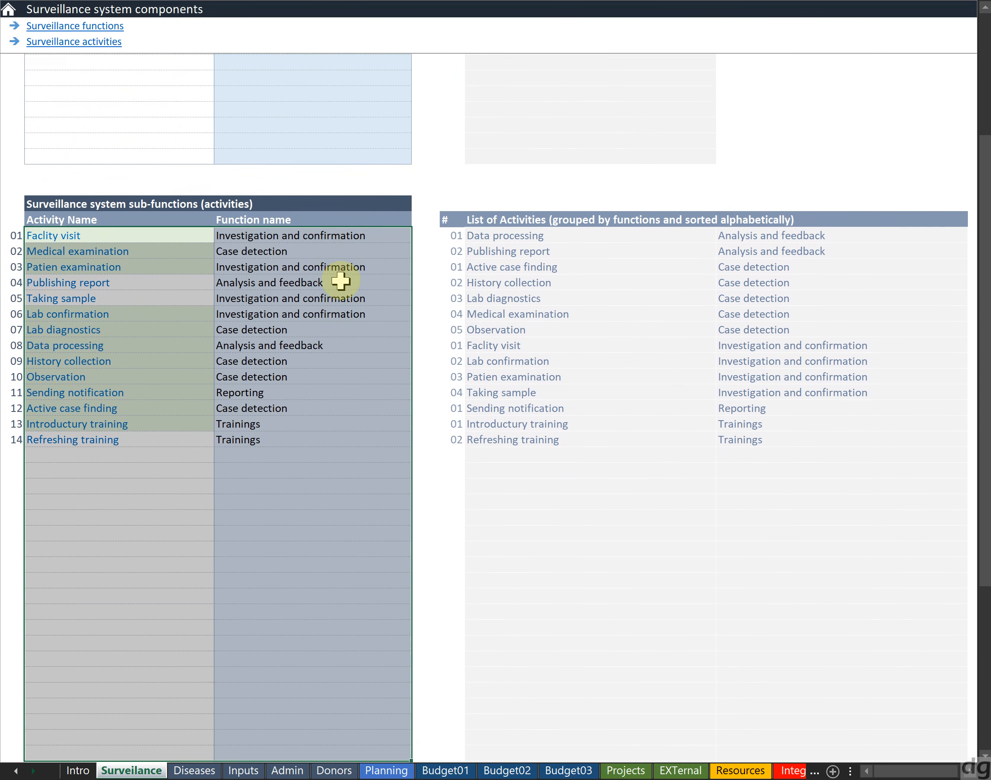
{"action": "key", "text": "Up"}
{"action": "key", "text": "Up"}
{"action": "key", "text": "Up"}
{"action": "key", "text": "Up"}
{"action": "key", "text": "Up"}
{"action": "key", "text": "Up"}
{"action": "key", "text": "Up"}
{"action": "key", "text": "Up"}
{"action": "key", "text": "Up"}
{"action": "key", "text": "Up"}
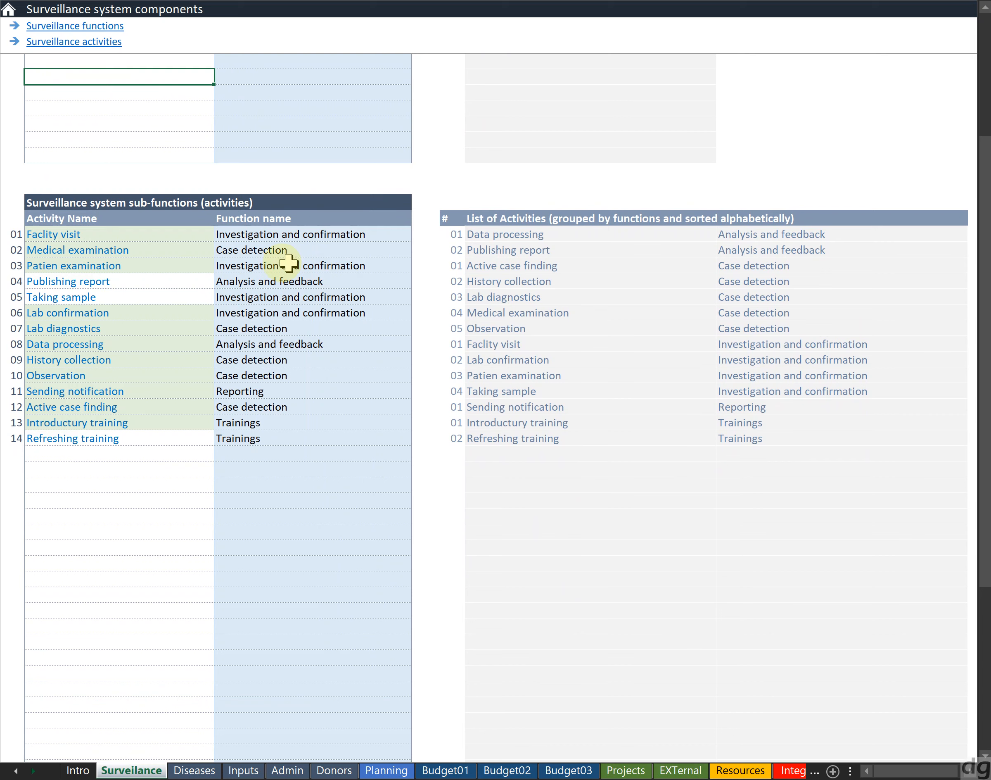
Follow the Surveillance functions link to jump to the functions table
{"action": "left_click", "coordinate": [103, 30]}
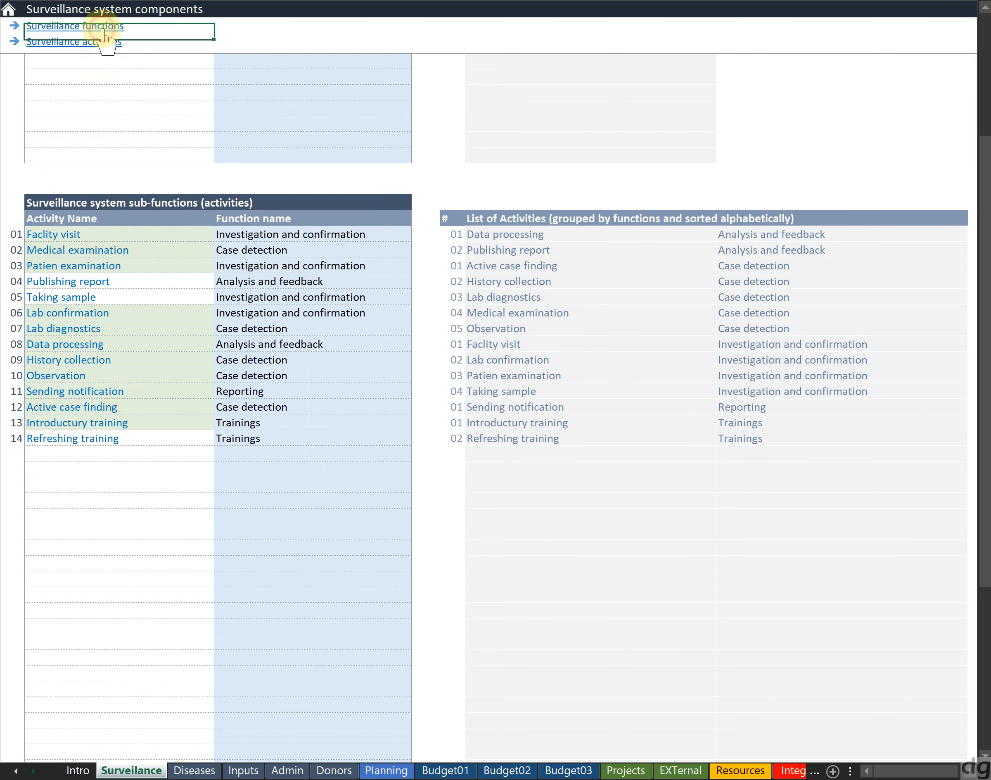
{"action": "left_click", "coordinate": [524, 378]}
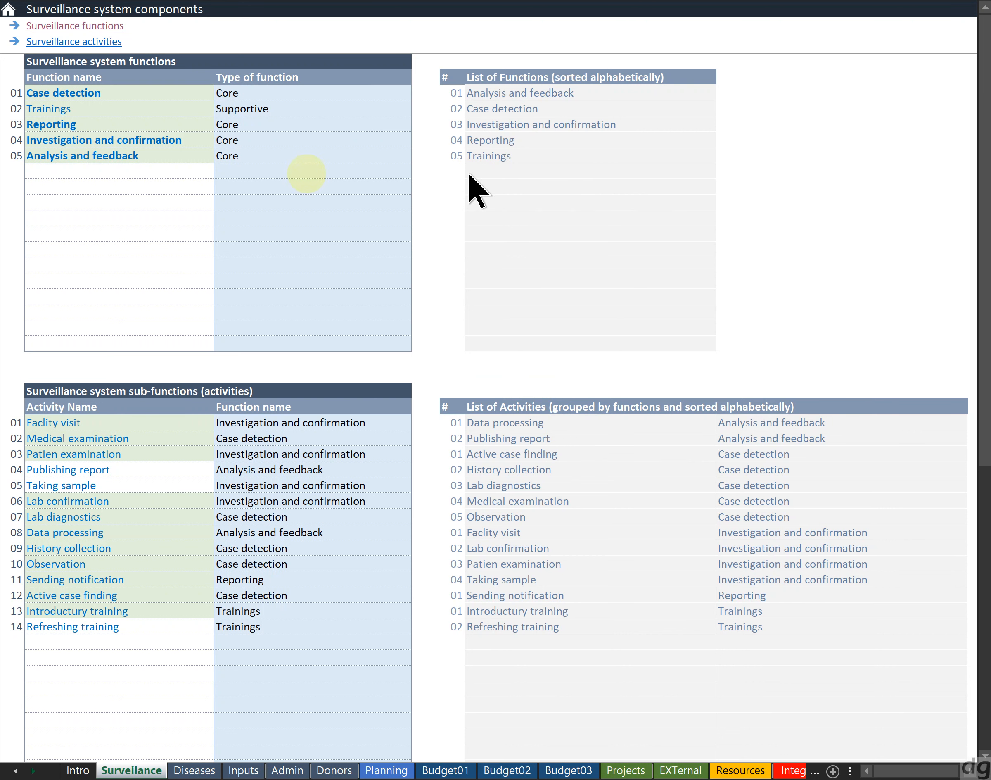
{"action": "left_click", "coordinate": [171, 165]}
{"action": "left_click", "coordinate": [170, 166]}
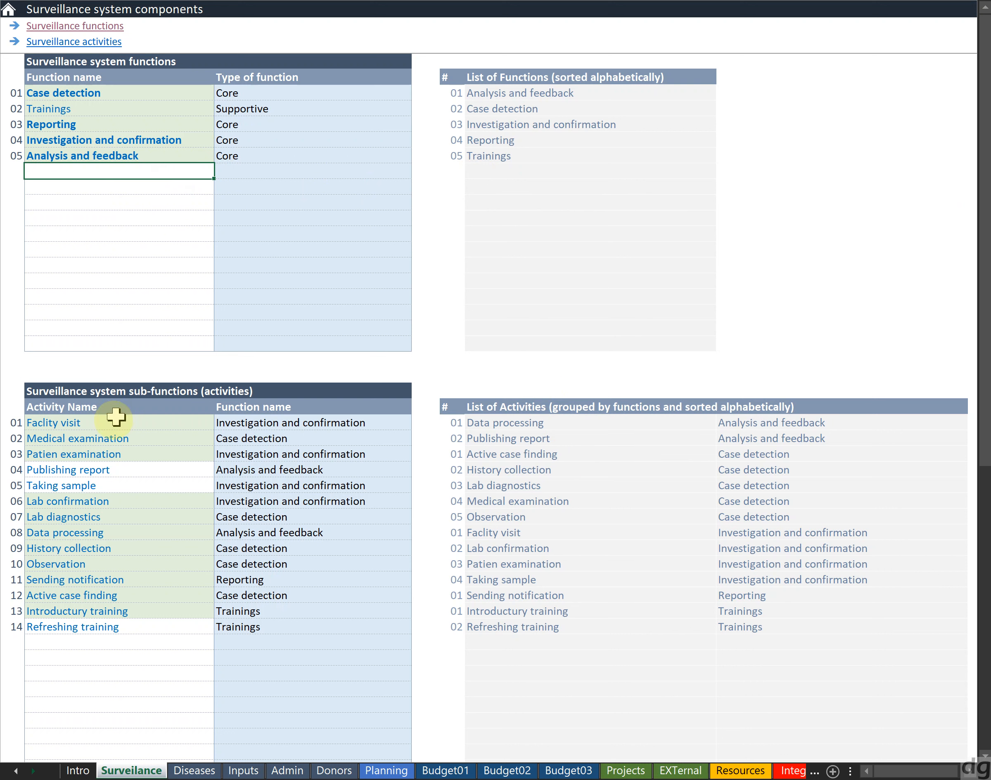
Browse through the activity names in the sub-functions table
{"action": "left_click", "coordinate": [87, 464]}
{"action": "key", "text": "Down"}
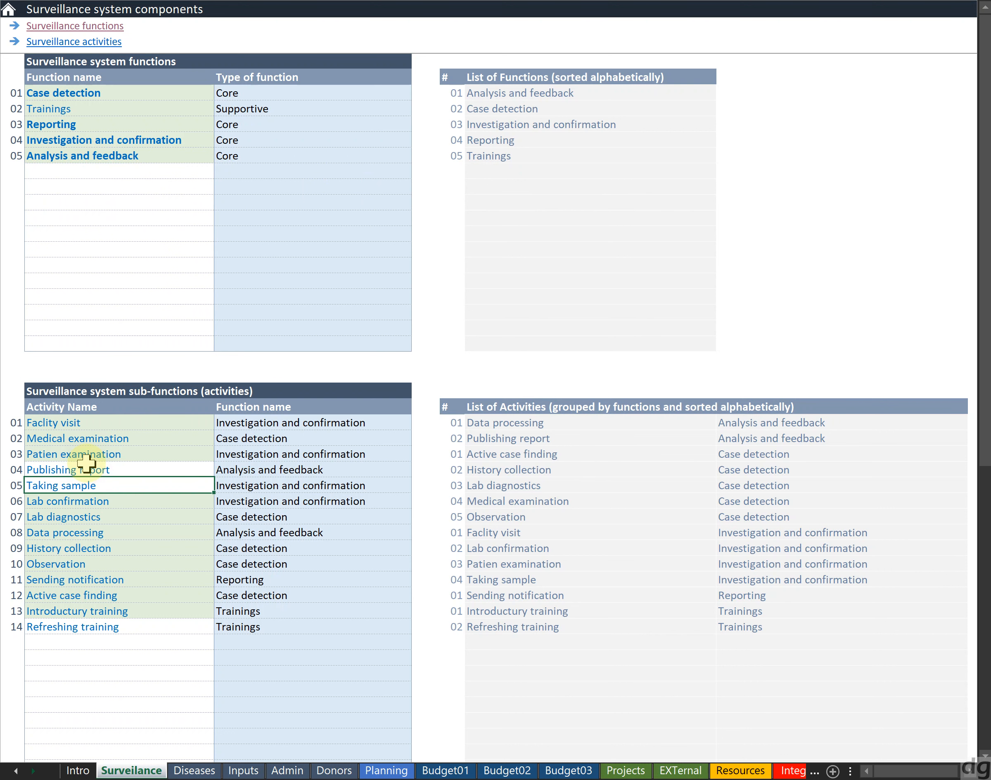
{"action": "key", "text": "Down"}
{"action": "key", "text": "Up"}
{"action": "key", "text": "Down"}
{"action": "key", "text": "Down"}
{"action": "key", "text": "Down"}
{"action": "key", "text": "Down"}
{"action": "key", "text": "Down"}
{"action": "key", "text": "Down"}
{"action": "key", "text": "Down"}
{"action": "key", "text": "Down"}
{"action": "key", "text": "Down"}
{"action": "key", "text": "Down"}
{"action": "key", "text": "Up"}
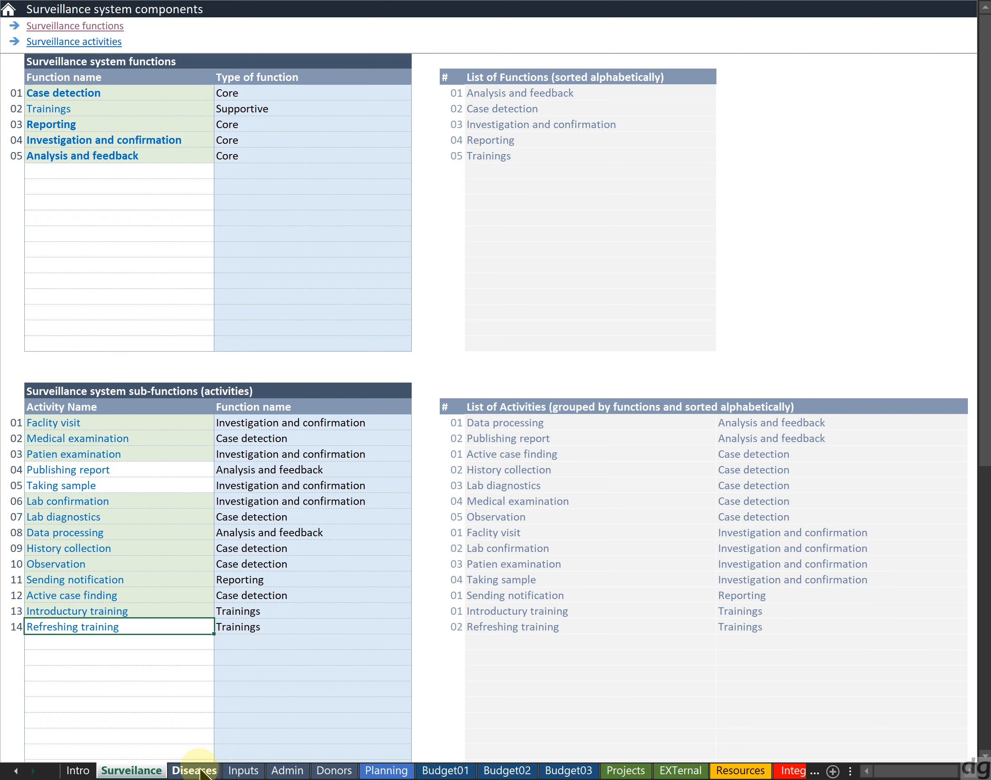
Shorten the last activity name in the sub-functions table from Refreshing training to Refreshing tr
{"action": "key", "text": "Up"}
{"action": "key", "text": "Down"}
{"action": "key", "text": "Up"}
{"action": "key", "text": "Down"}
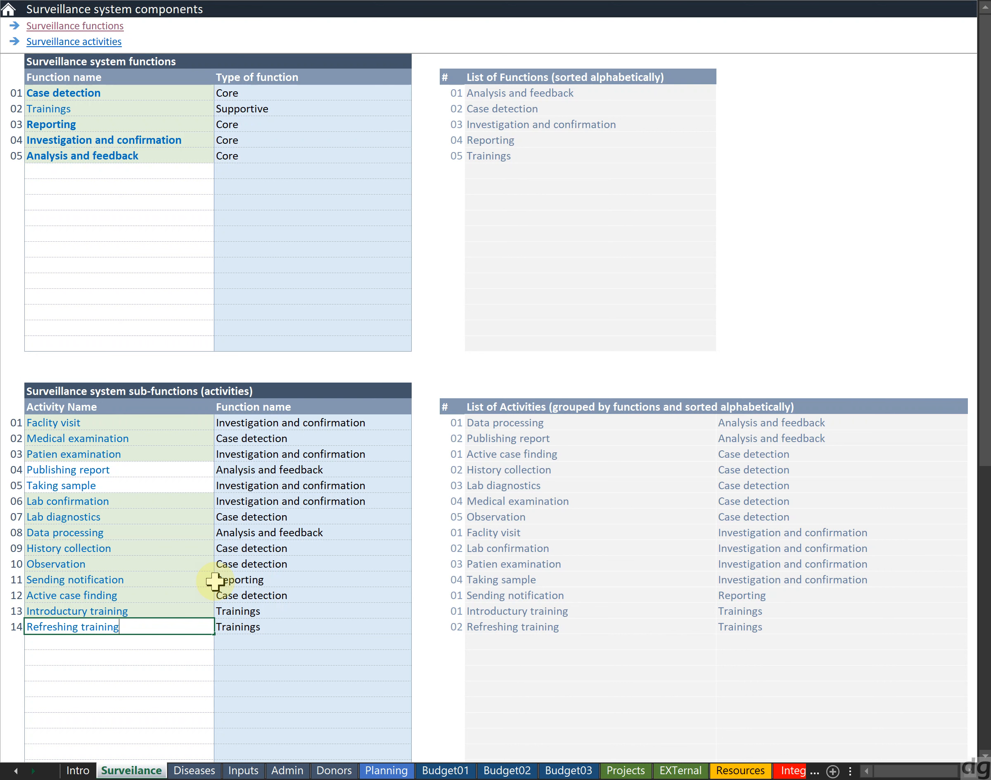
{"action": "key", "text": "BackSpace"}
{"action": "key", "text": "BackSpace"}
{"action": "key", "text": "BackSpace"}
{"action": "key", "text": "BackSpace"}
{"action": "key", "text": "BackSpace"}
{"action": "key", "text": "BackSpace"}
{"action": "key", "text": "BackSpace"}
{"action": "key", "text": "BackSpace"}
{"action": "key", "text": "BackSpace"}
{"action": "type", "text": "tr"}
{"action": "key", "text": "Return"}
{"action": "key", "text": "Up"}
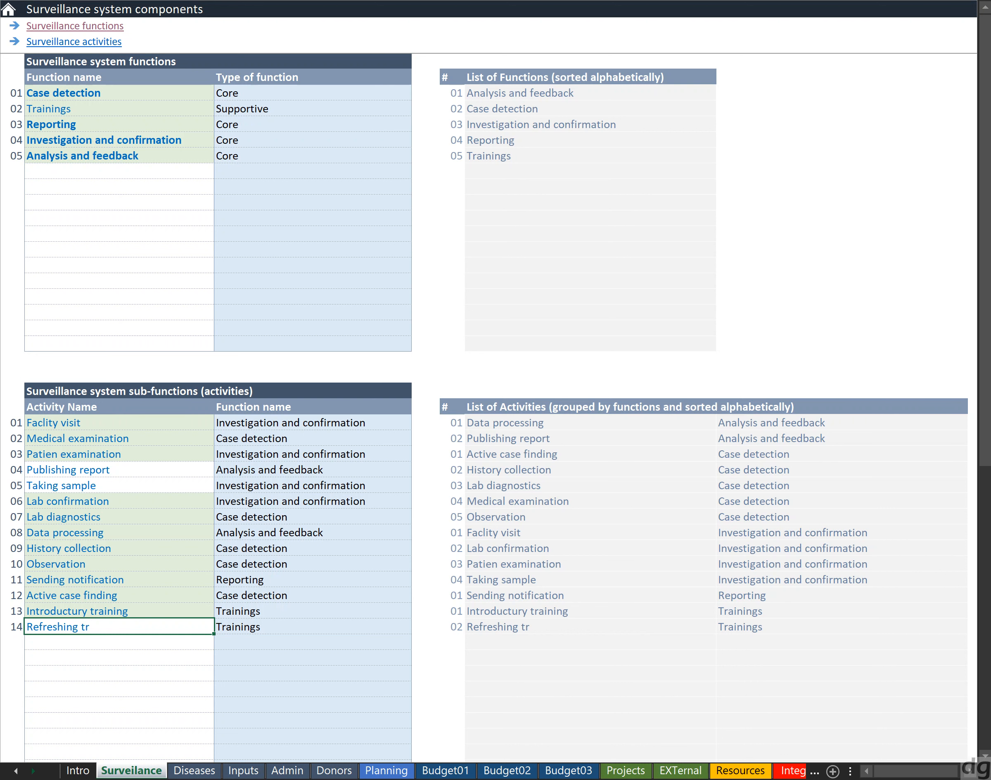
{"action": "key", "text": "F2"}
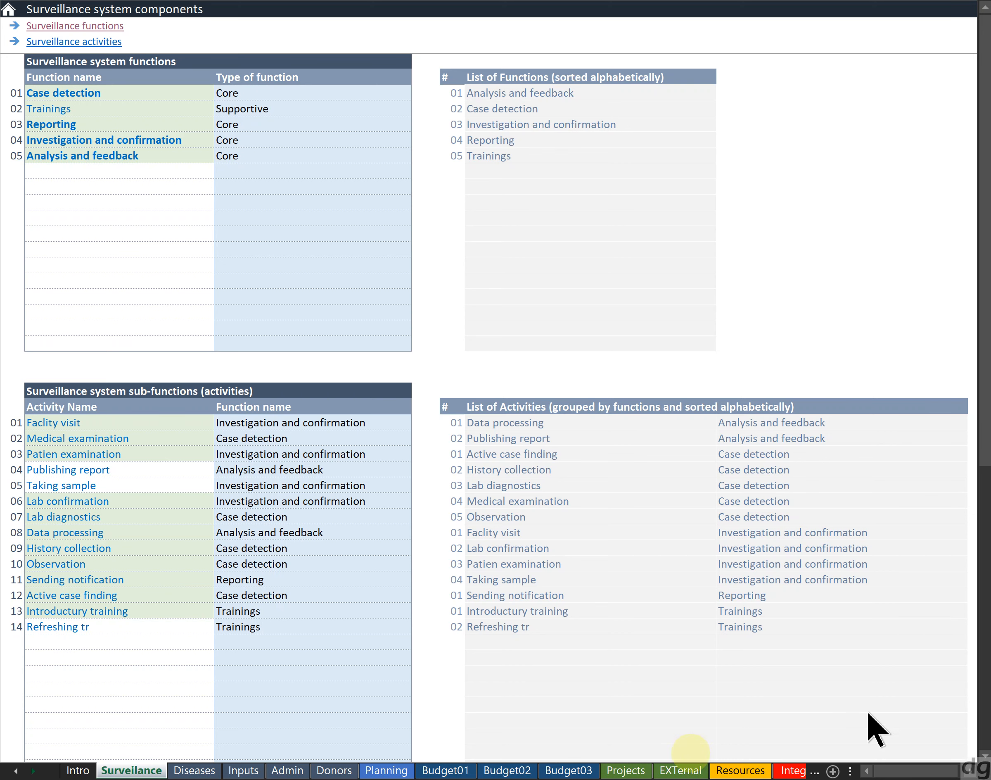
On the Planning sheet, set Trainings as the surveillance function in the empty row below entry 17
{"action": "left_click", "coordinate": [398, 772]}
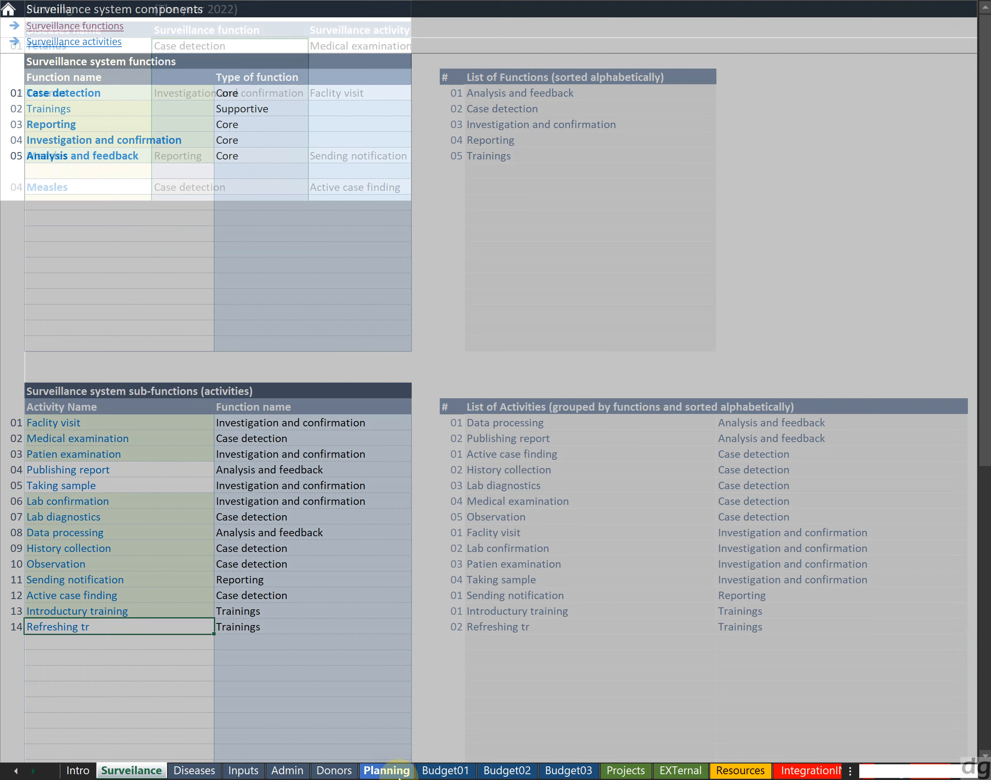
{"action": "left_click", "coordinate": [169, 676]}
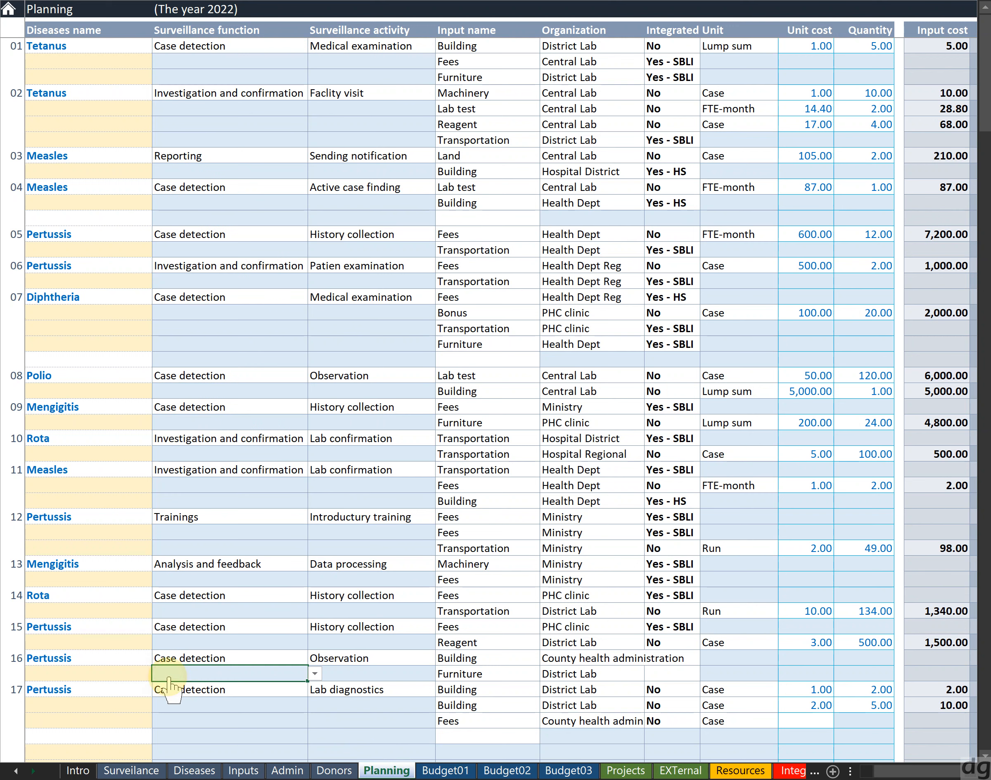
{"action": "left_click", "coordinate": [190, 726]}
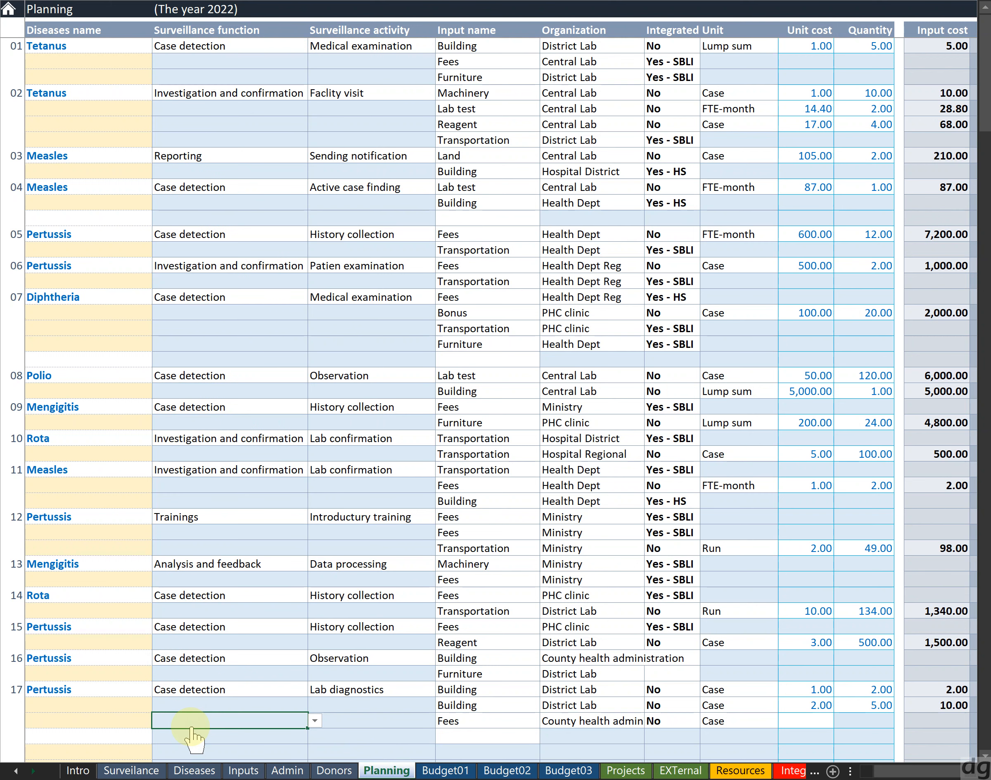
{"action": "left_click", "coordinate": [191, 731]}
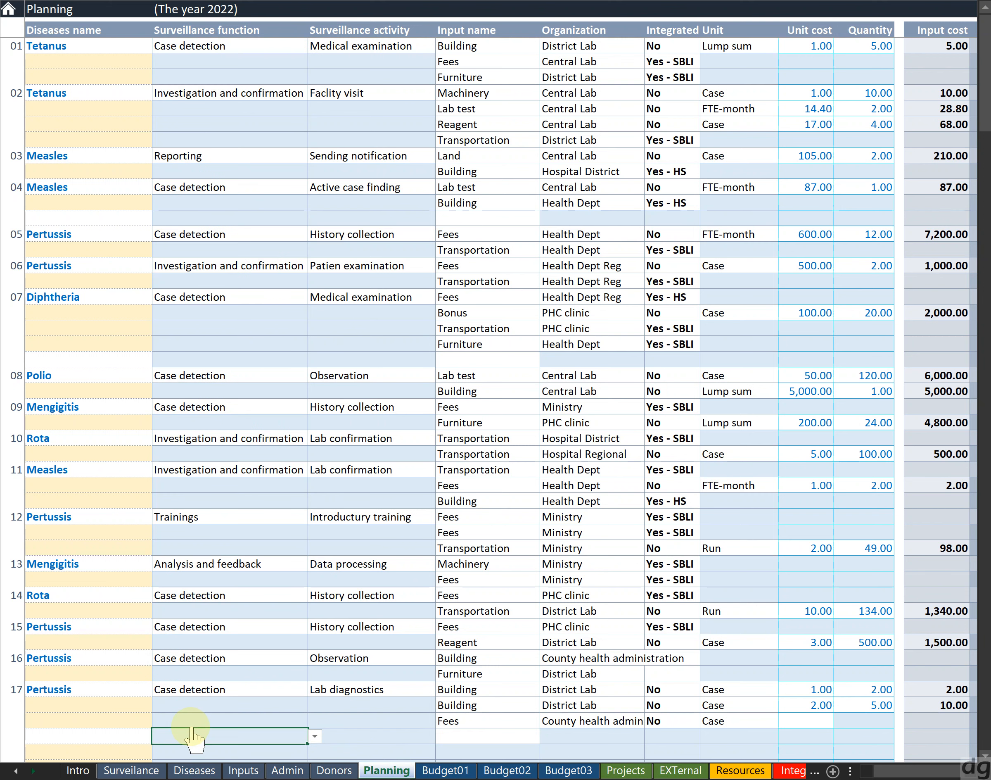
{"action": "key", "text": "alt+Down"}
{"action": "key", "text": "Return"}
{"action": "key", "text": "Tab"}
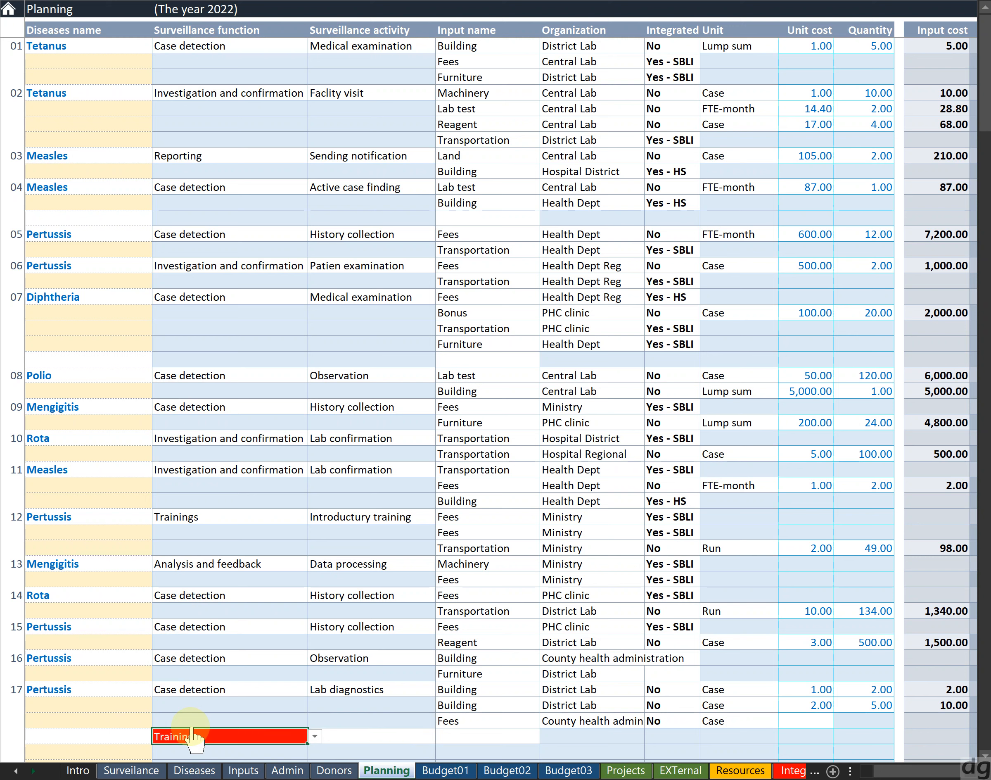
{"action": "key", "text": "Down"}
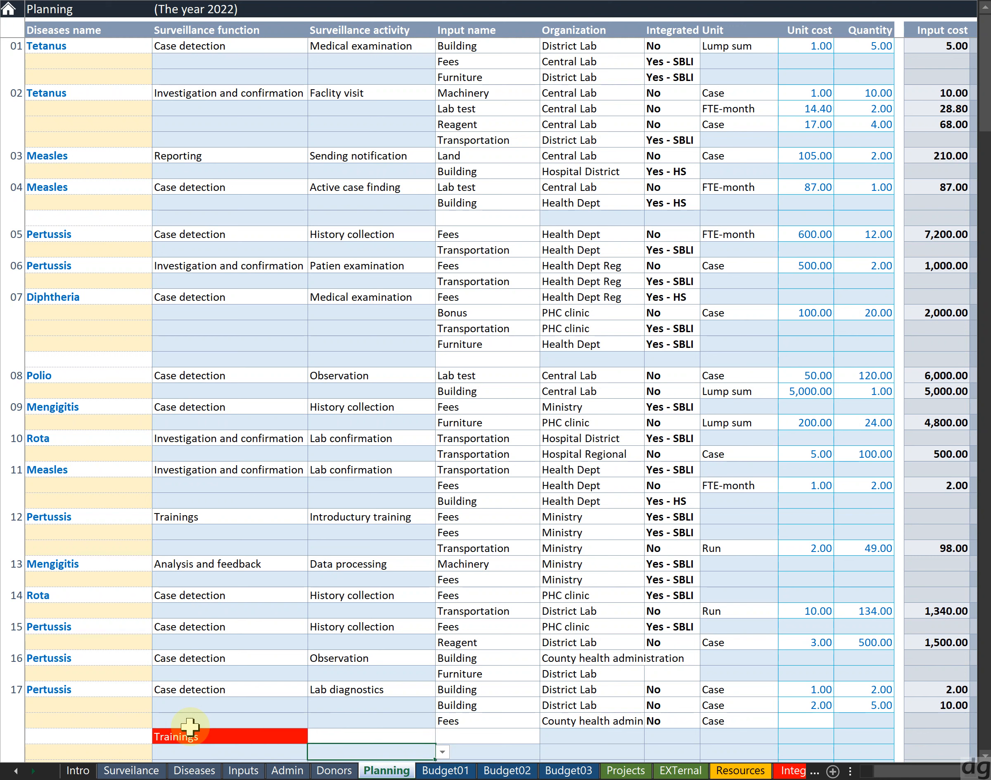
{"action": "key", "text": "Down"}
{"action": "key", "text": "Up"}
{"action": "key", "text": "Up"}
{"action": "key", "text": "Left"}
{"action": "key", "text": "alt+Down"}
{"action": "key", "text": "Up"}
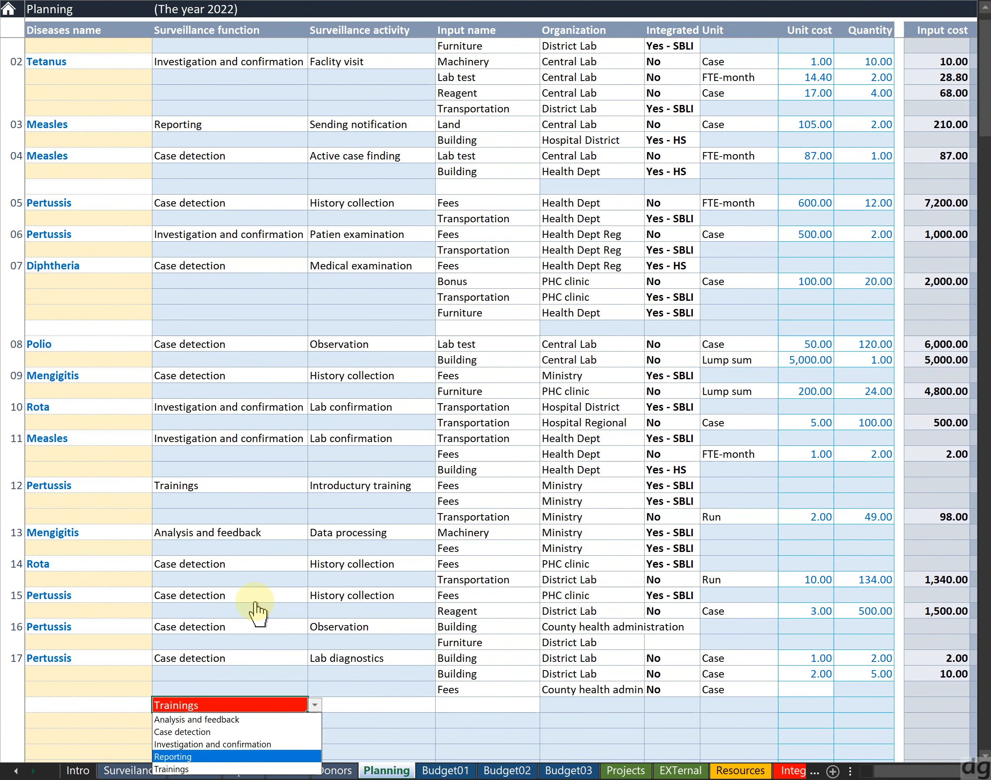
{"action": "key", "text": "Escape"}
Try picking an activity for that new Trainings row, then clear it and undo the row's entries
{"action": "key", "text": "Right"}
{"action": "key", "text": "alt+Down"}
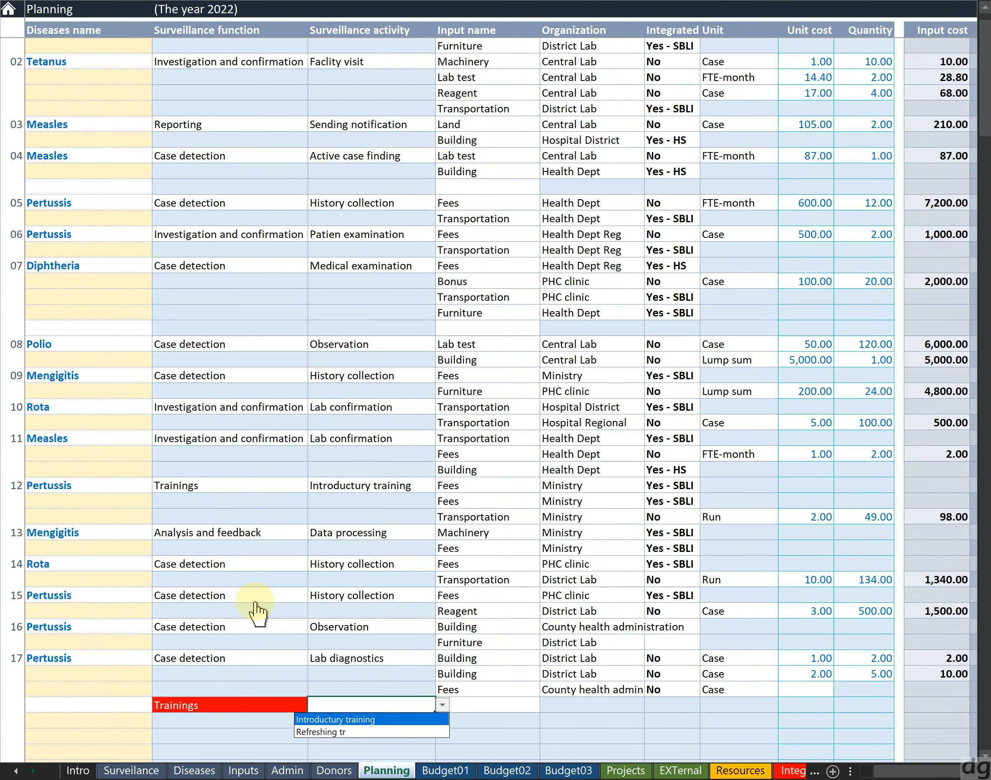
{"action": "key", "text": "Down"}
{"action": "key", "text": "Return"}
{"action": "key", "text": "Delete"}
{"action": "key", "text": "Down"}
{"action": "key", "text": "Up"}
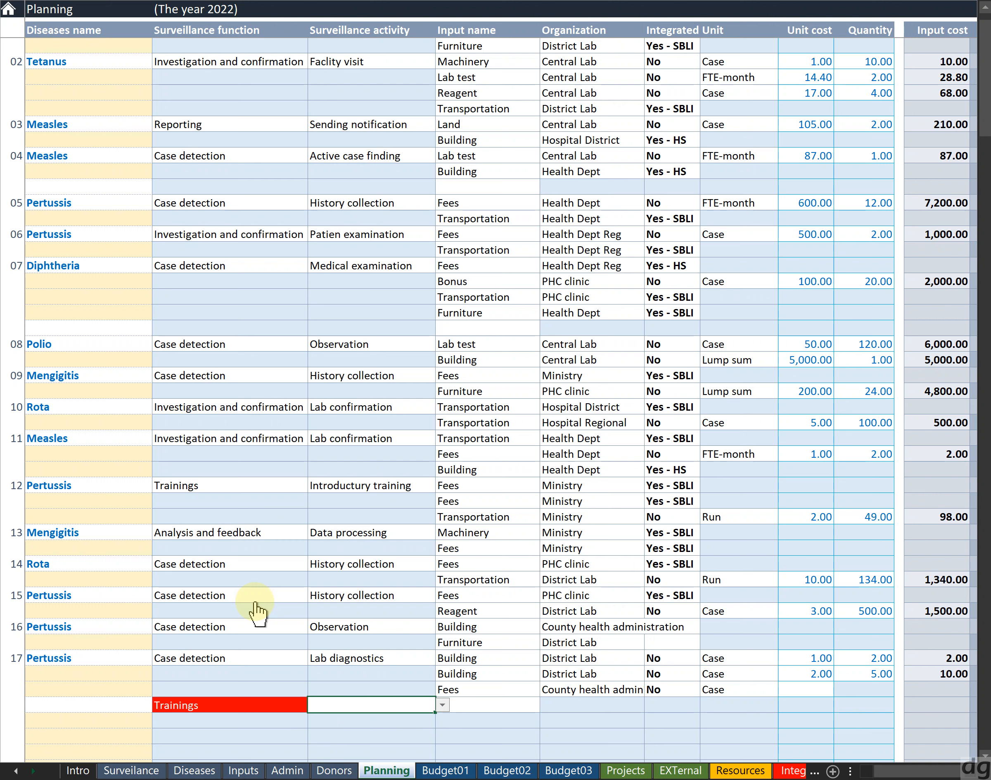
{"action": "key", "text": "alt+Down"}
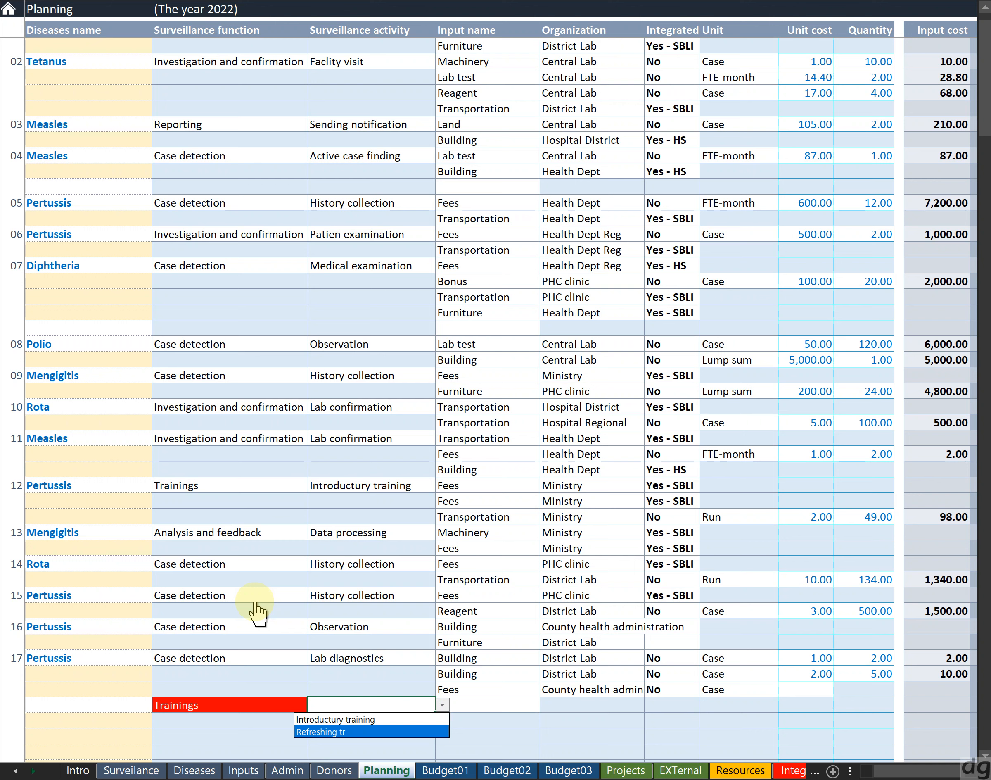
{"action": "key", "text": "Escape"}
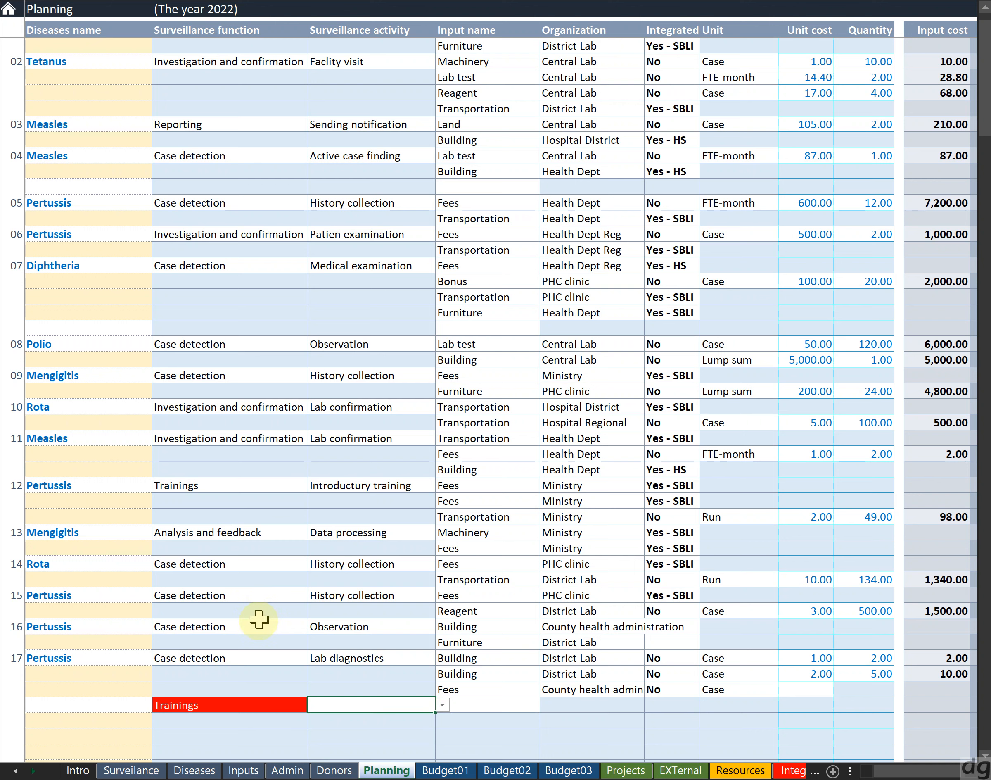
{"action": "key", "text": "ctrl+z"}
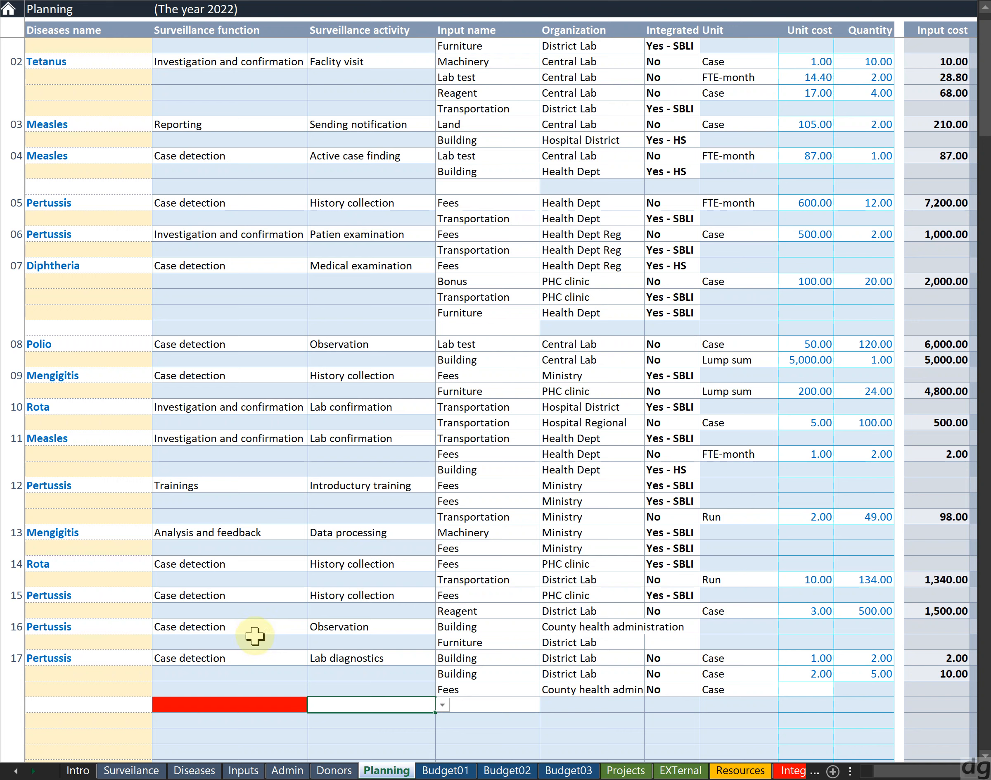
On the Surveillance sheet, complete the shortened activity name back to Refreshing training
{"action": "left_click", "coordinate": [131, 770]}
{"action": "double_click", "coordinate": [135, 627]}
{"action": "type", "text": "aining"}
{"action": "key", "text": "Return"}
{"action": "left_click", "coordinate": [147, 627]}
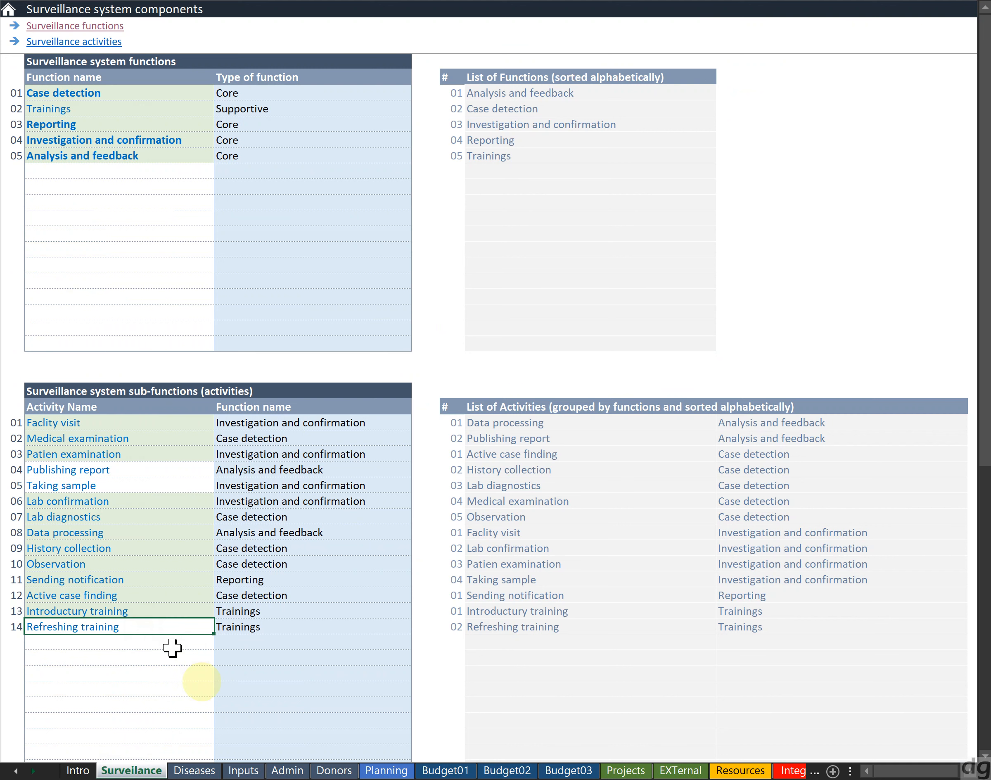
On the Planning sheet, set the surveillance activity of Pertussis entry 12 to Refreshing training
{"action": "left_click", "coordinate": [377, 771]}
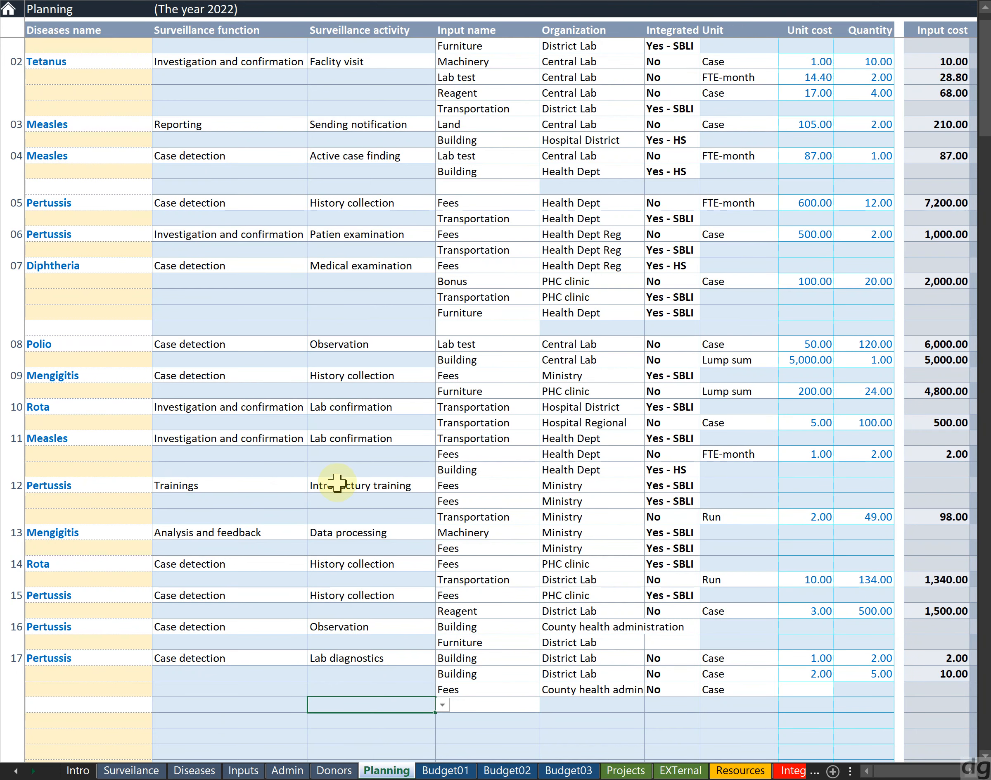
{"action": "left_click", "coordinate": [354, 486]}
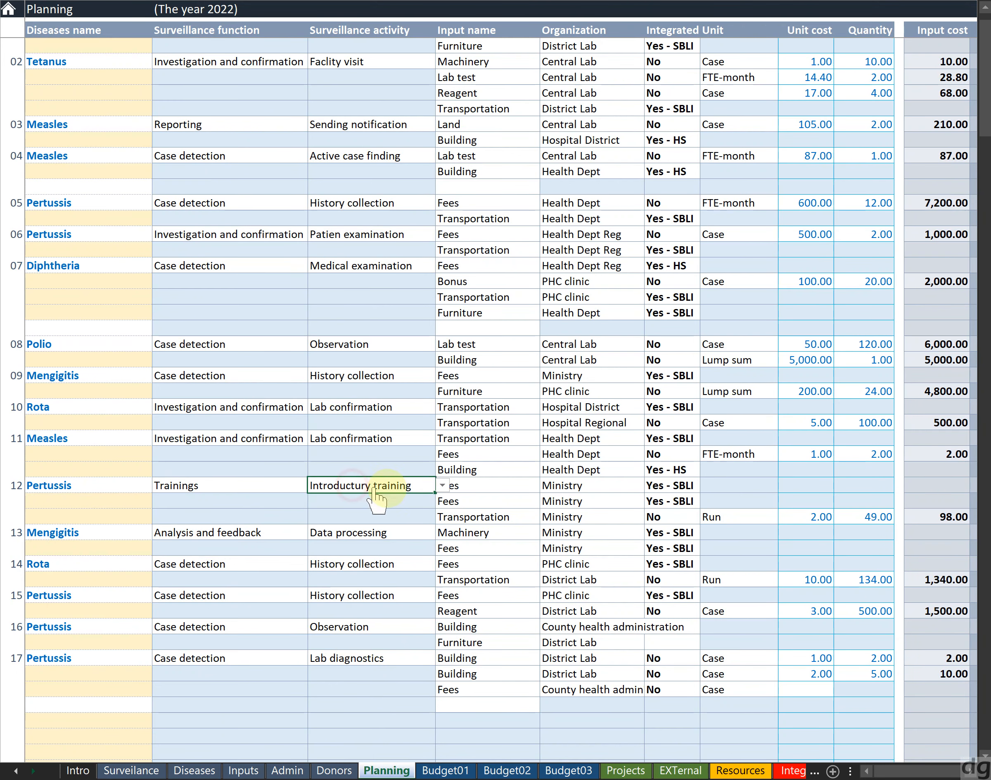
{"action": "left_click", "coordinate": [442, 485]}
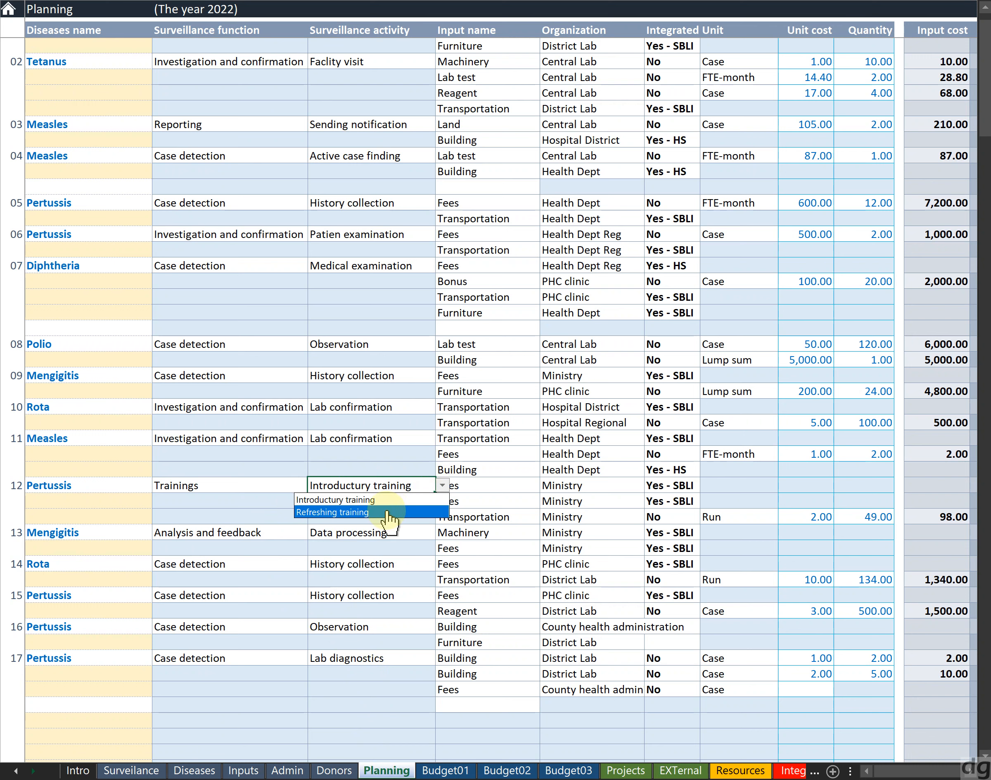
{"action": "key", "text": "Escape"}
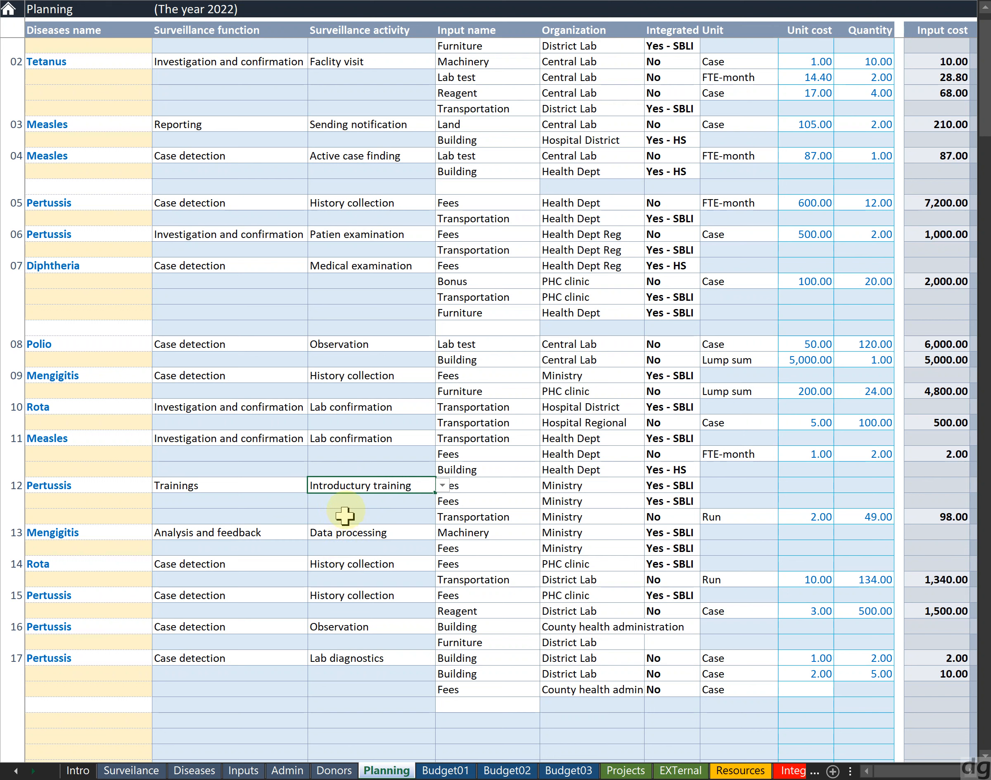
{"action": "left_click", "coordinate": [435, 486]}
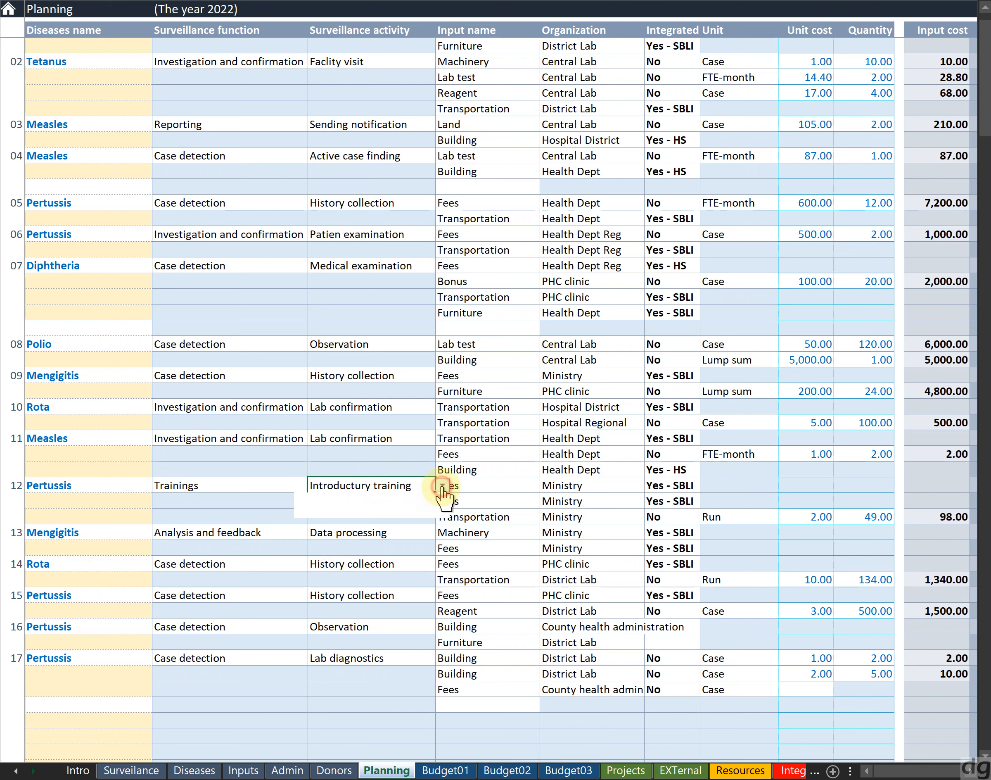
{"action": "left_click", "coordinate": [413, 515]}
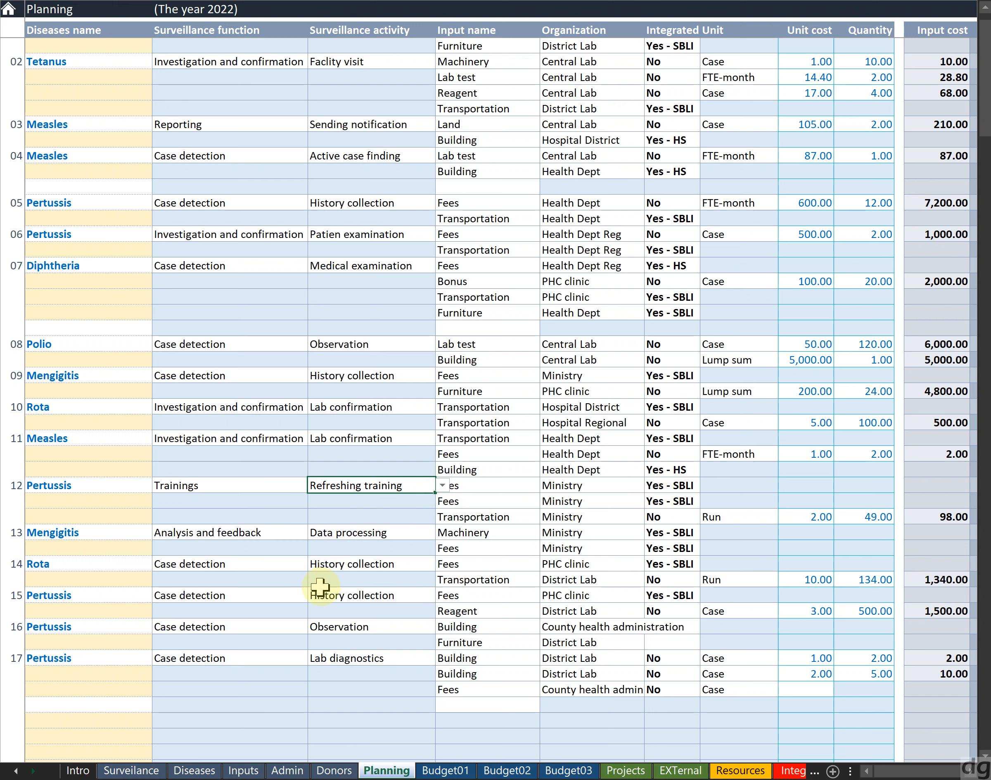
On the Surveillance sheet, shorten the Refreshing training activity name to Refreshing train
{"action": "left_click", "coordinate": [137, 767]}
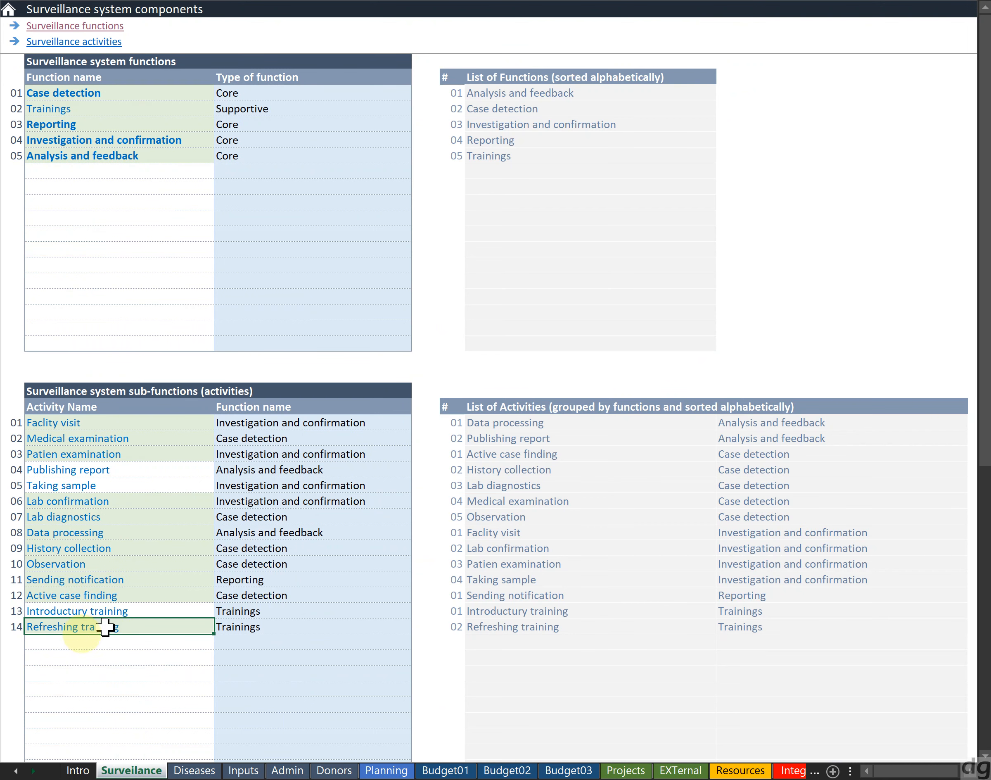
{"action": "left_click", "coordinate": [98, 612]}
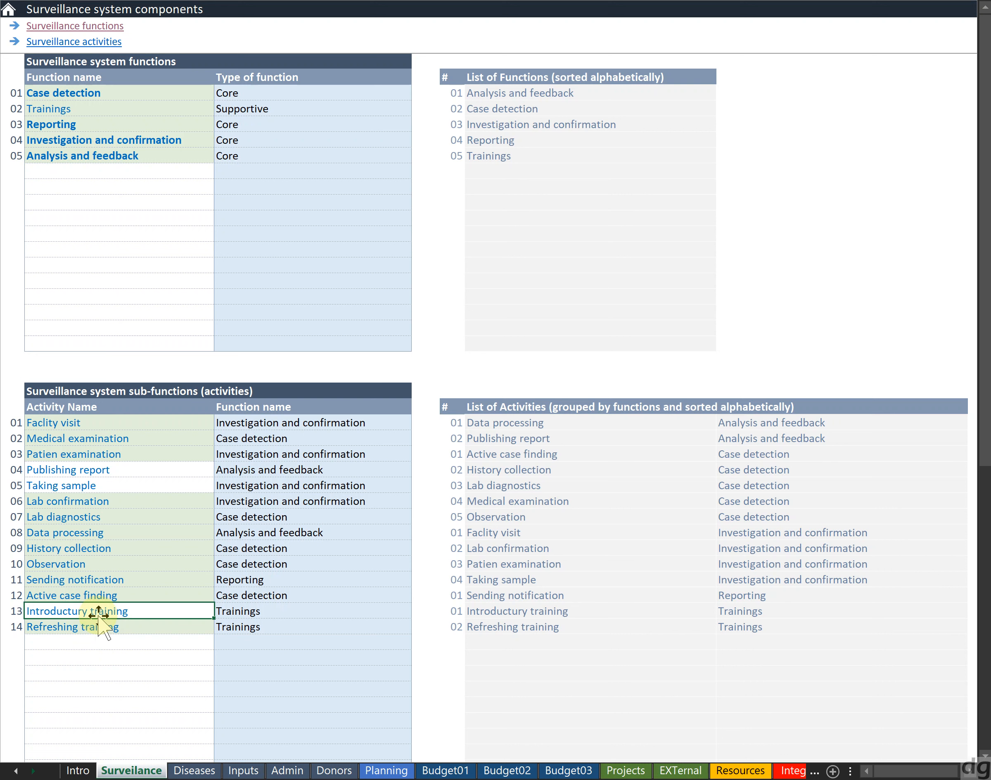
{"action": "left_click", "coordinate": [100, 641]}
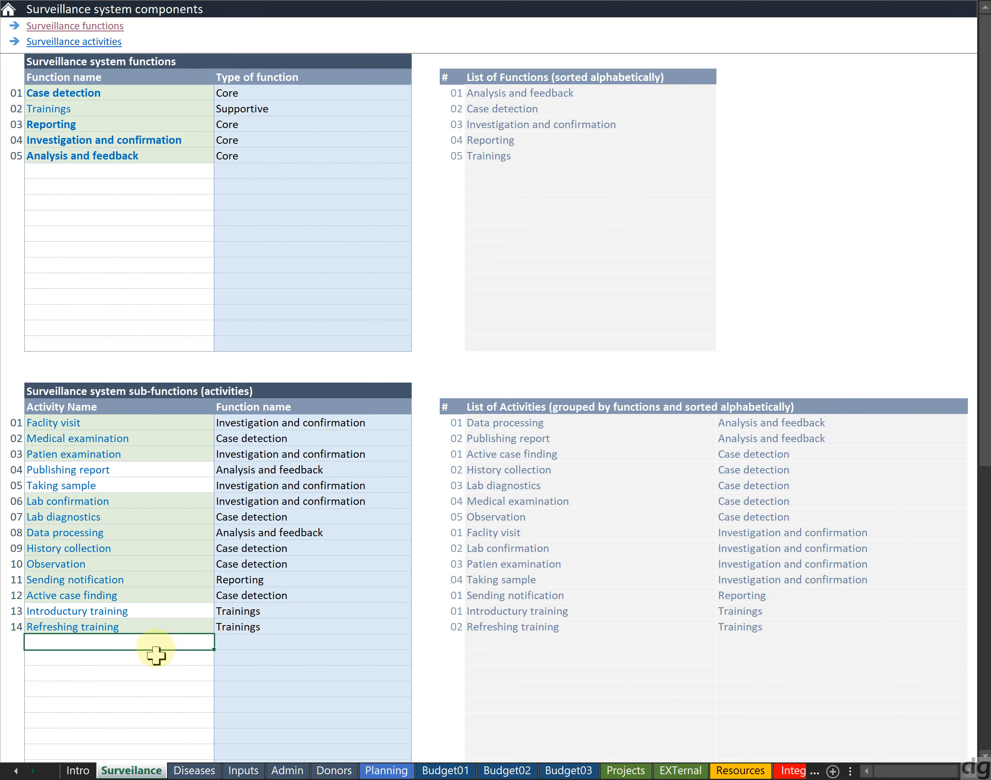
{"action": "left_click", "coordinate": [153, 625]}
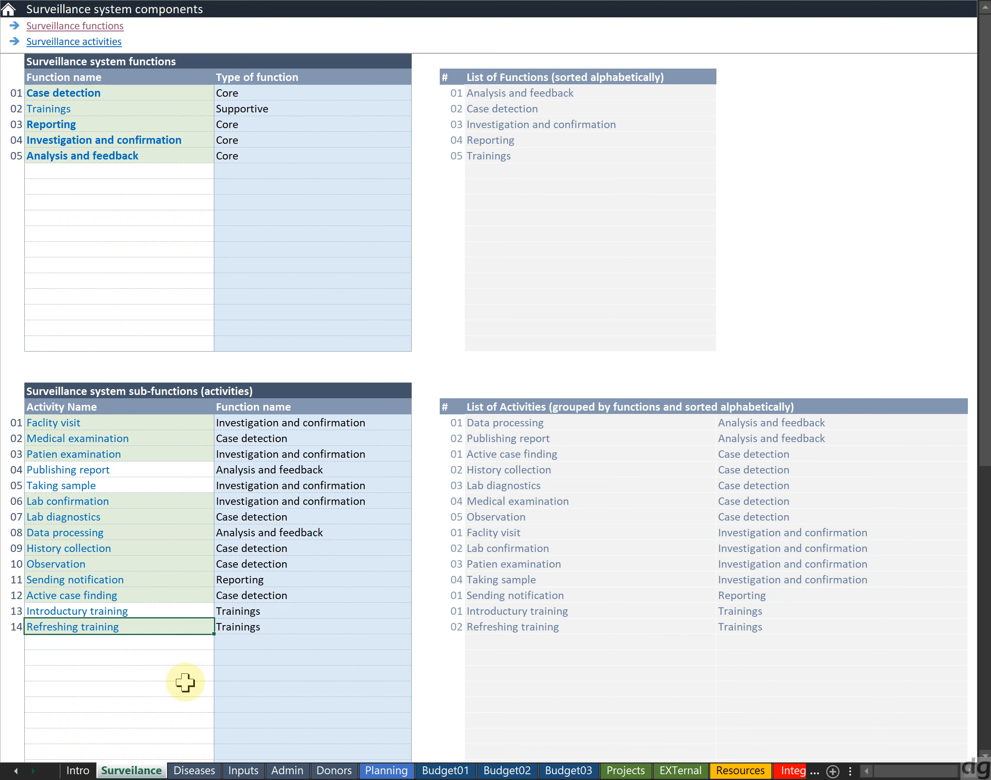
{"action": "key", "text": "F2"}
{"action": "key", "text": "BackSpace"}
{"action": "key", "text": "BackSpace"}
{"action": "key", "text": "BackSpace"}
{"action": "key", "text": "Return"}
{"action": "key", "text": "Up"}
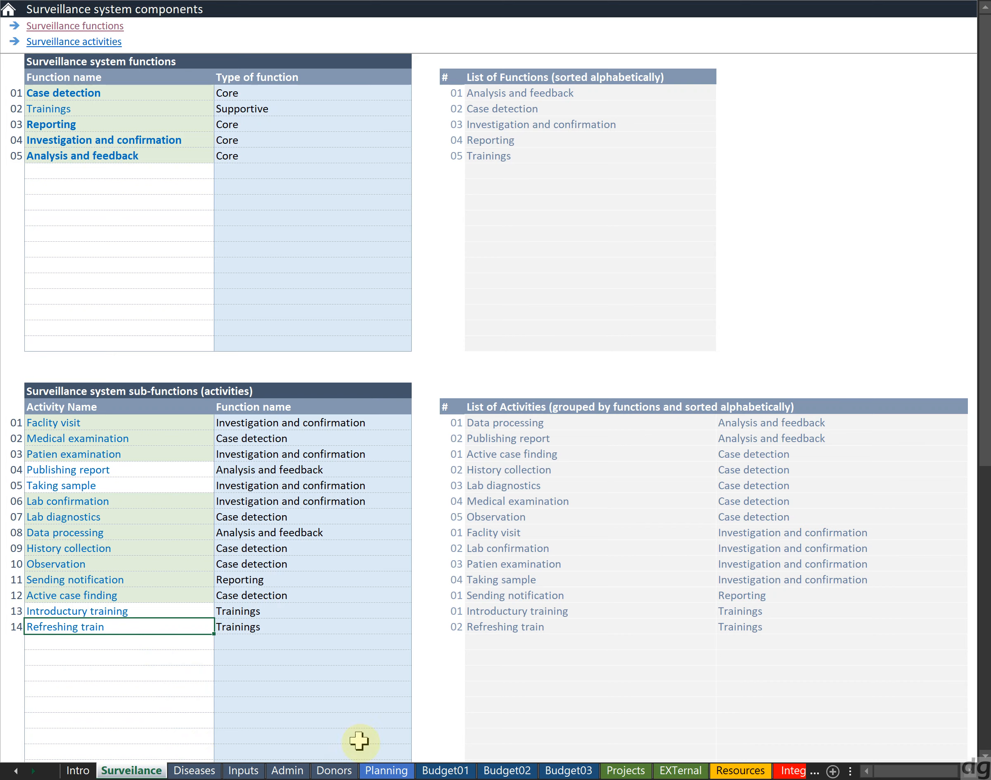
Open the activity list of Pertussis entry 12 on the Planning sheet to examine the offered names
{"action": "left_click", "coordinate": [385, 770]}
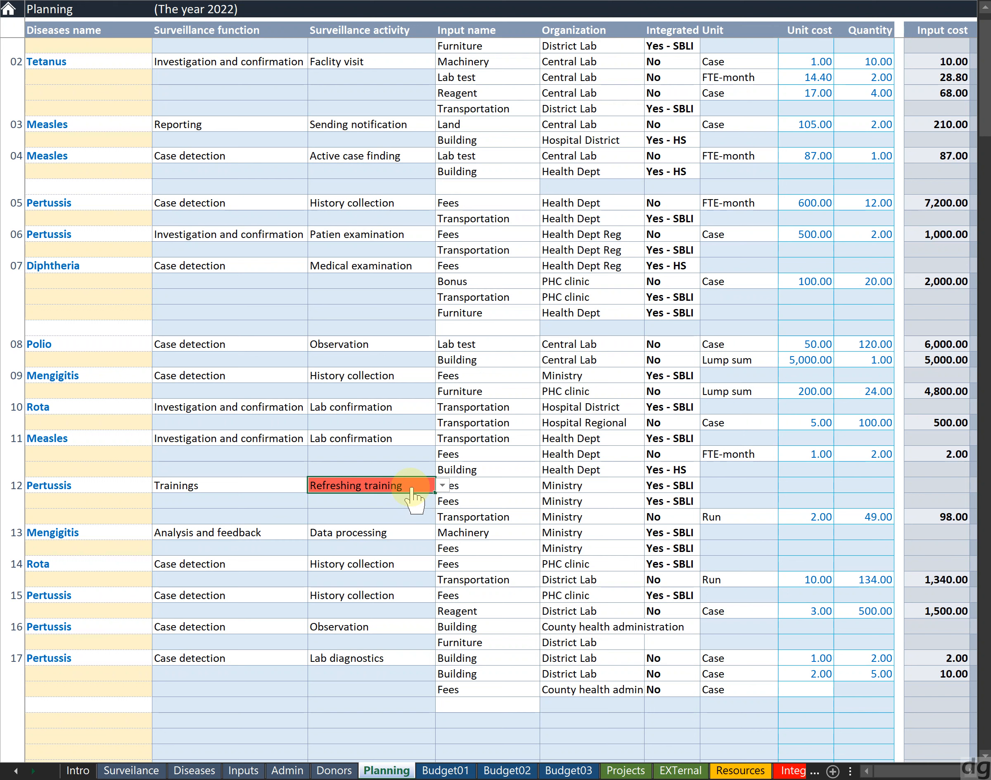
{"action": "left_click", "coordinate": [442, 485]}
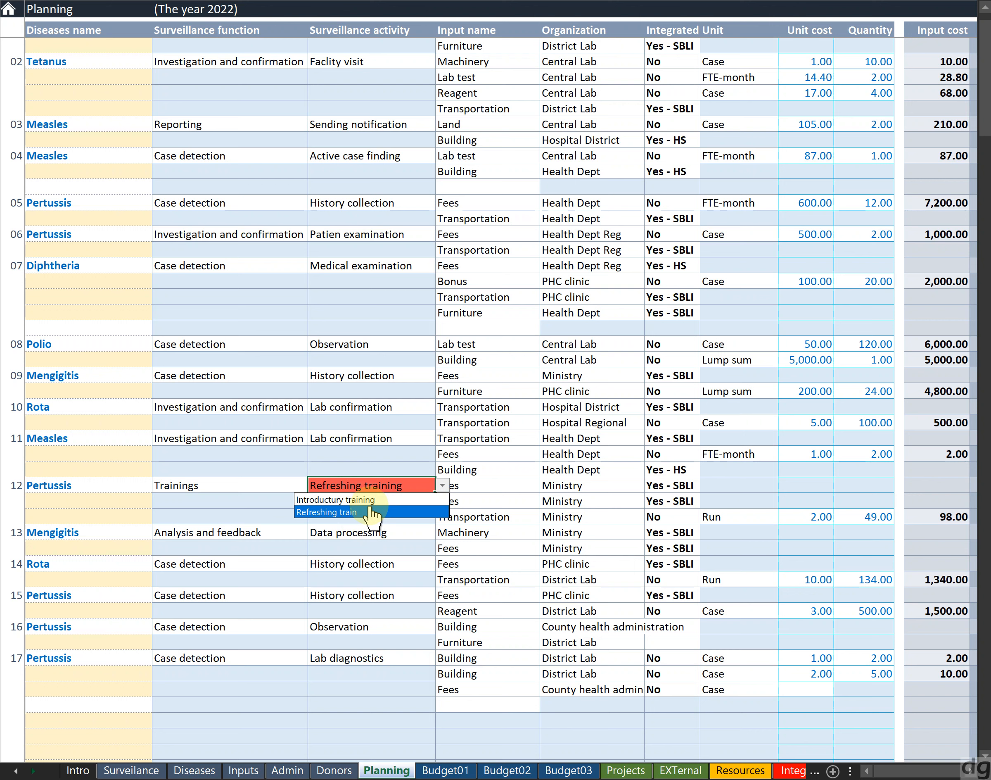
{"action": "key", "text": "Escape"}
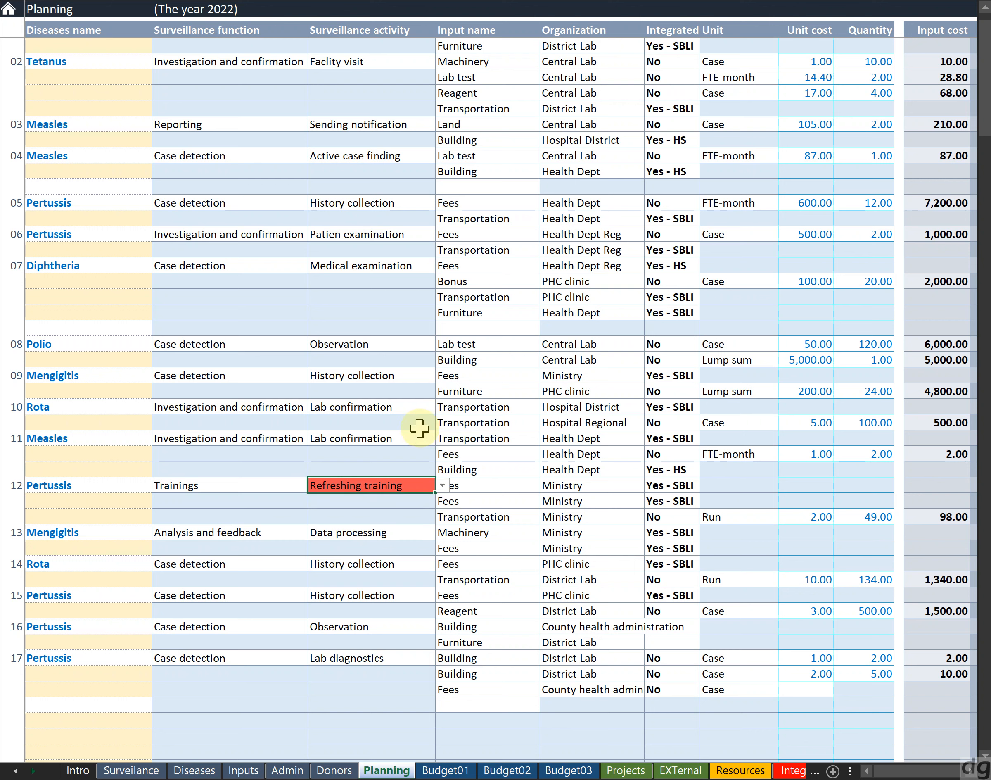
On the Surveillance sheet, restore the activity name to Refreshing training
{"action": "left_click", "coordinate": [152, 770]}
{"action": "type", "text": "ing"}
{"action": "key", "text": "Return"}
{"action": "key", "text": "Up"}
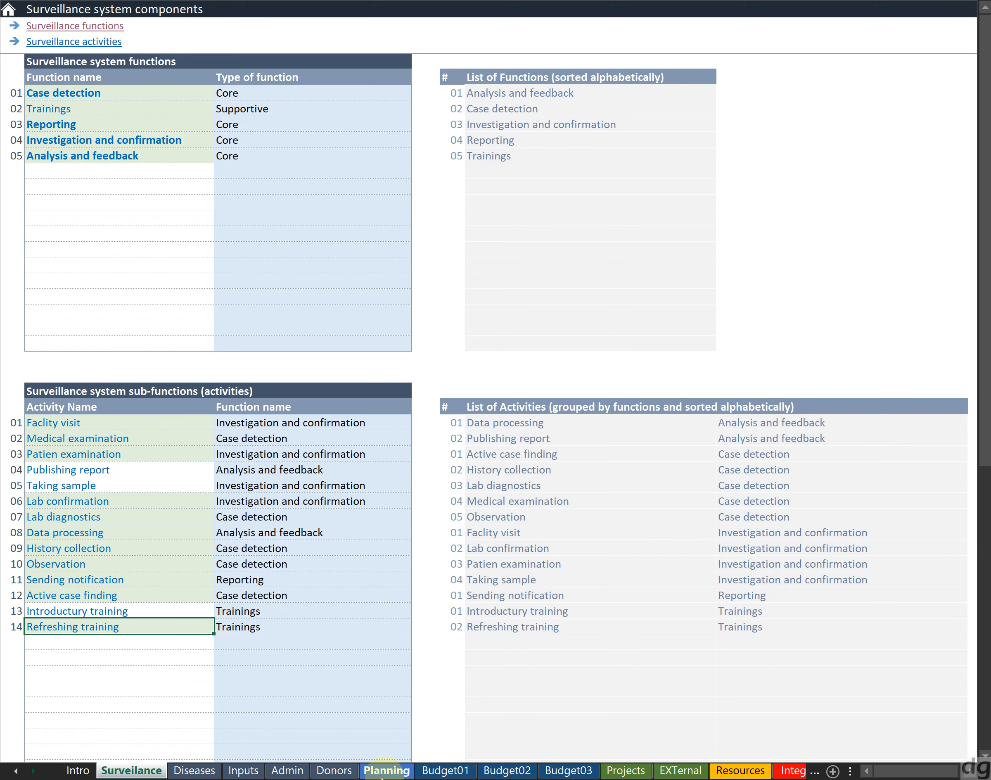
On the Planning sheet, set the activity of Pertussis entry 12 back to Introductory training
{"action": "left_click", "coordinate": [386, 770]}
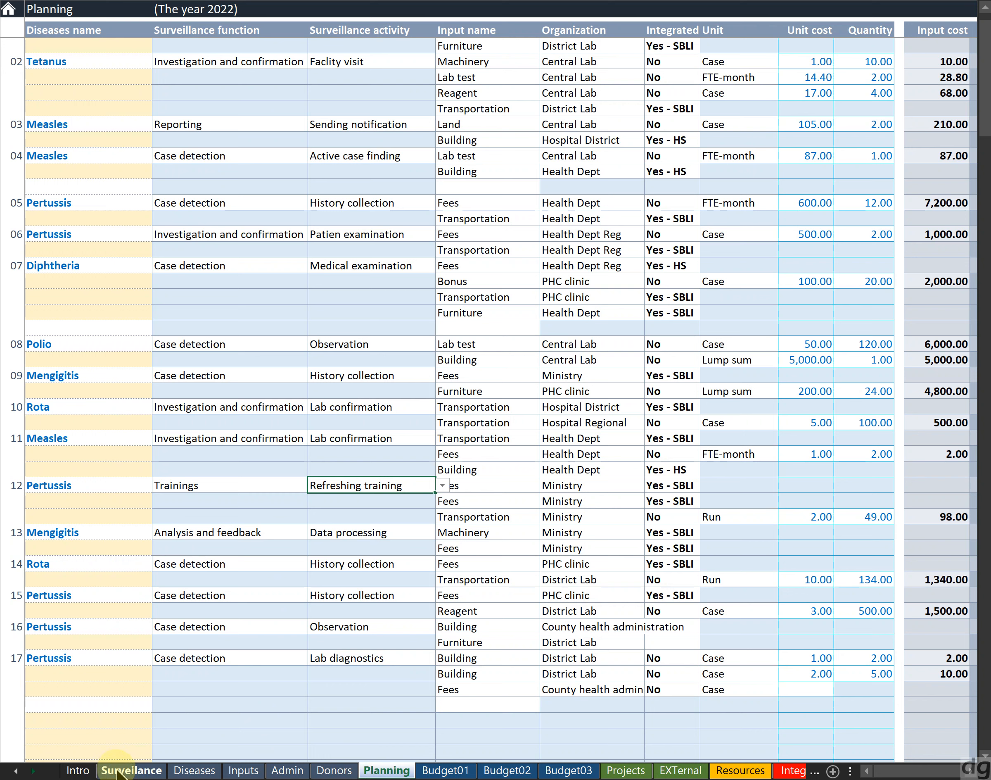
{"action": "left_click", "coordinate": [442, 484]}
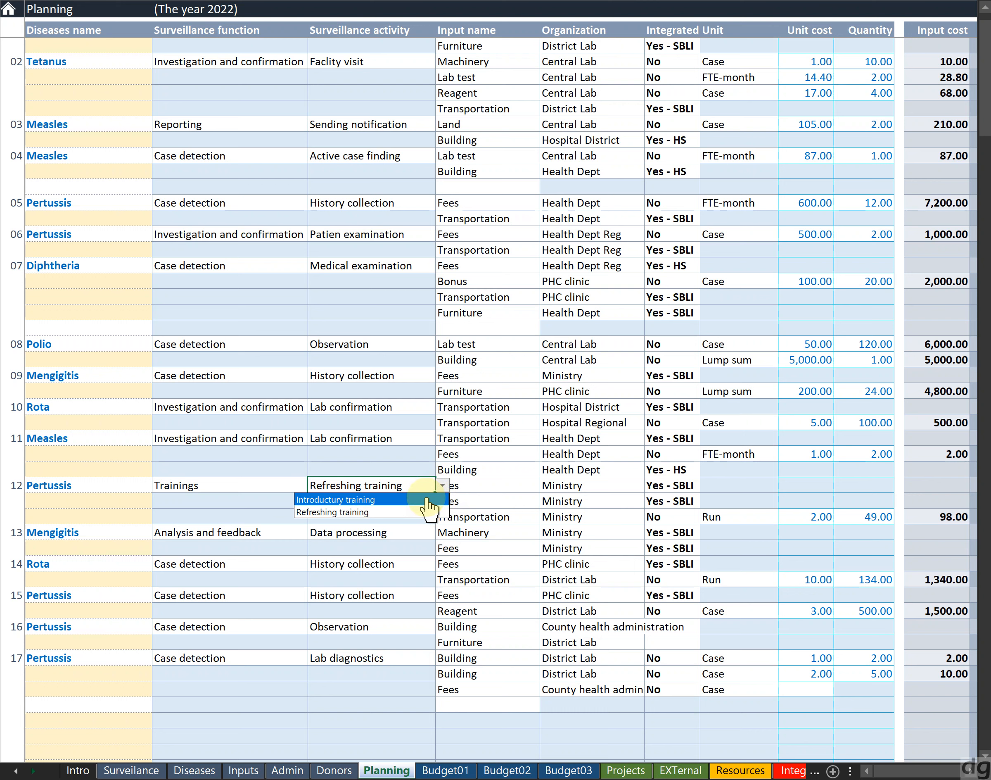
{"action": "left_click", "coordinate": [429, 500]}
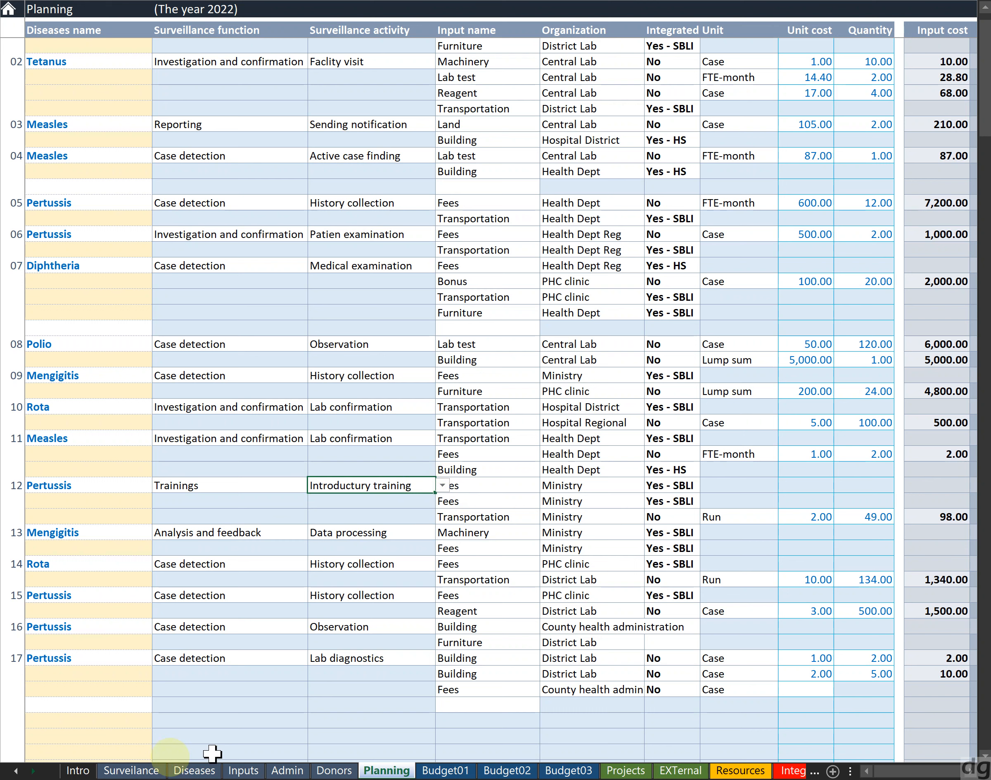
On the Surveillance sheet, add a new function named Test Function with the type Supportive
{"action": "left_click", "coordinate": [140, 768]}
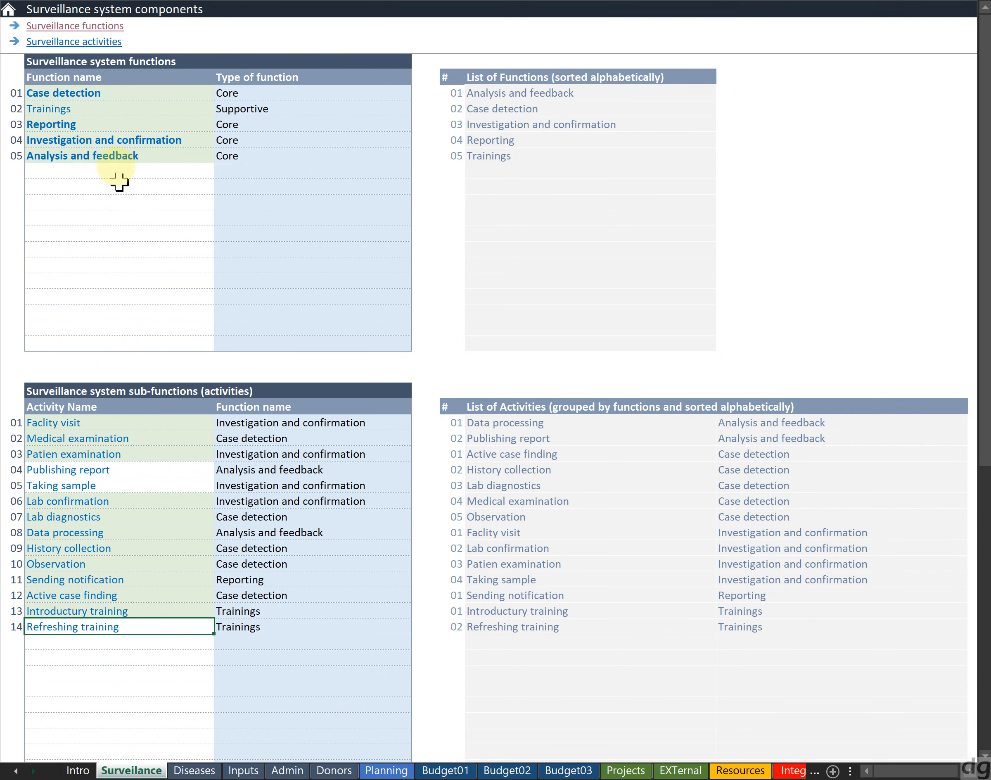
{"action": "left_click", "coordinate": [115, 169]}
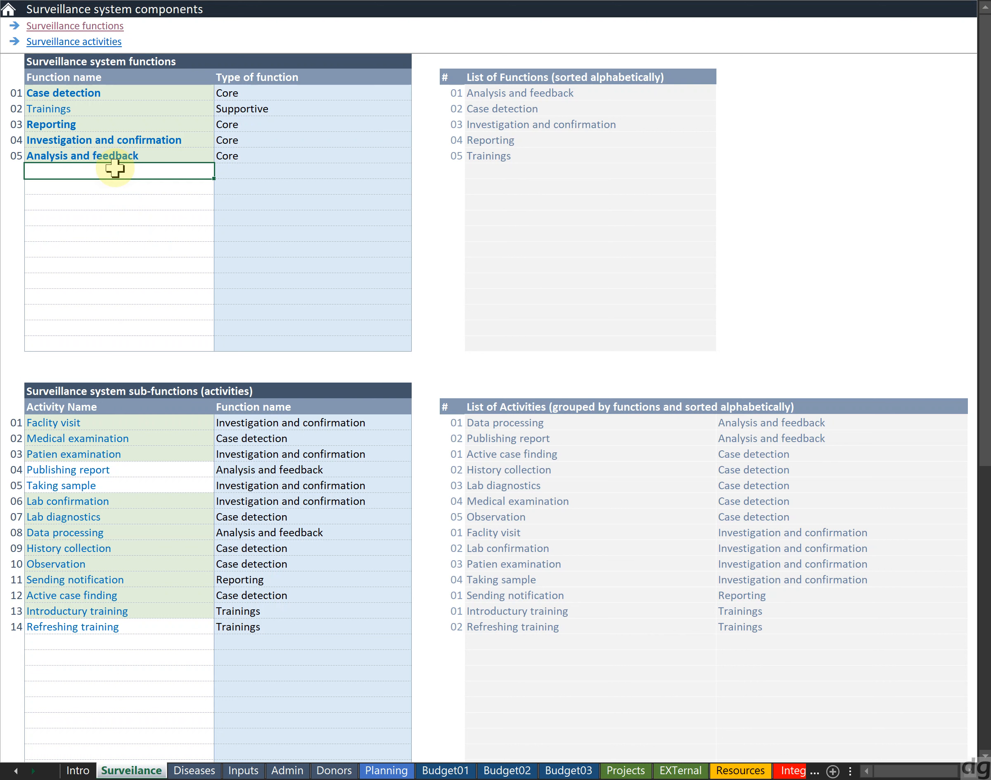
{"action": "type", "text": "Test Function"}
{"action": "key", "text": "Tab"}
{"action": "key", "text": "alt+Down"}
{"action": "key", "text": "Down"}
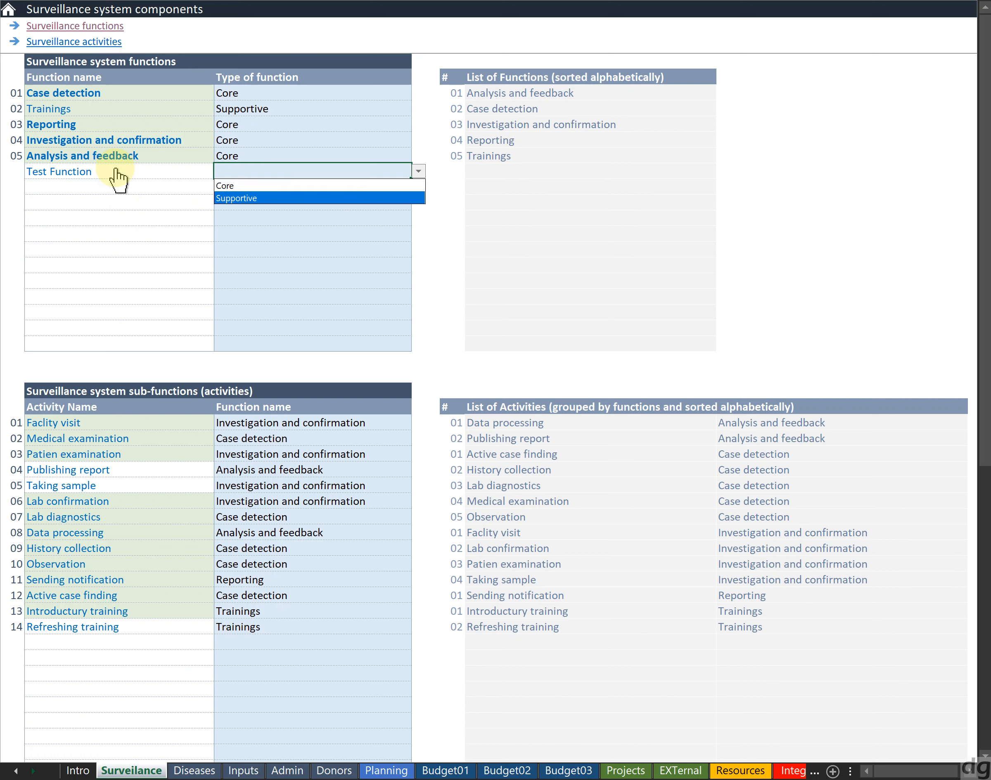
{"action": "key", "text": "Return"}
{"action": "key", "text": "Up"}
{"action": "key", "text": "Down"}
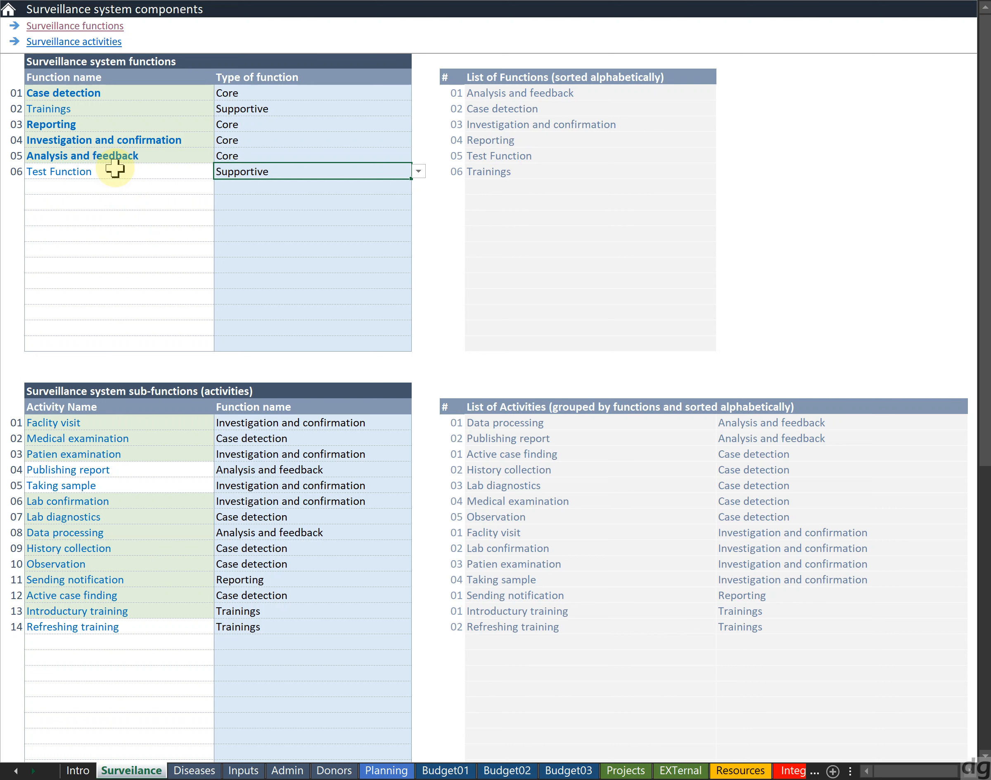
Clear the type of Test Function
{"action": "key", "text": "Delete"}
{"action": "key", "text": "Left"}
{"action": "key", "text": "Left"}
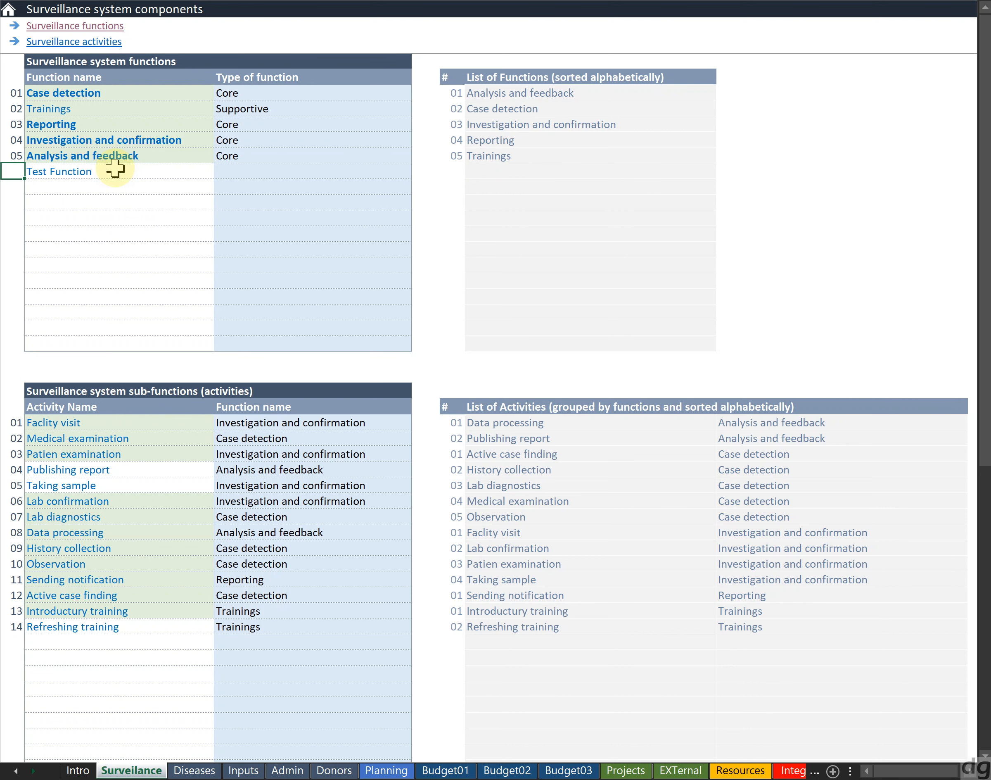
{"action": "key", "text": "Up"}
{"action": "key", "text": "Right"}
{"action": "key", "text": "Right"}
{"action": "key", "text": "Right"}
{"action": "key", "text": "Down"}
{"action": "key", "text": "Right"}
{"action": "key", "text": "Up"}
{"action": "key", "text": "Left"}
{"action": "key", "text": "Left"}
{"action": "key", "text": "Left"}
{"action": "key", "text": "Down"}
Set the type of Test Function back to Supportive
{"action": "key", "text": "alt+Down"}
{"action": "key", "text": "Down"}
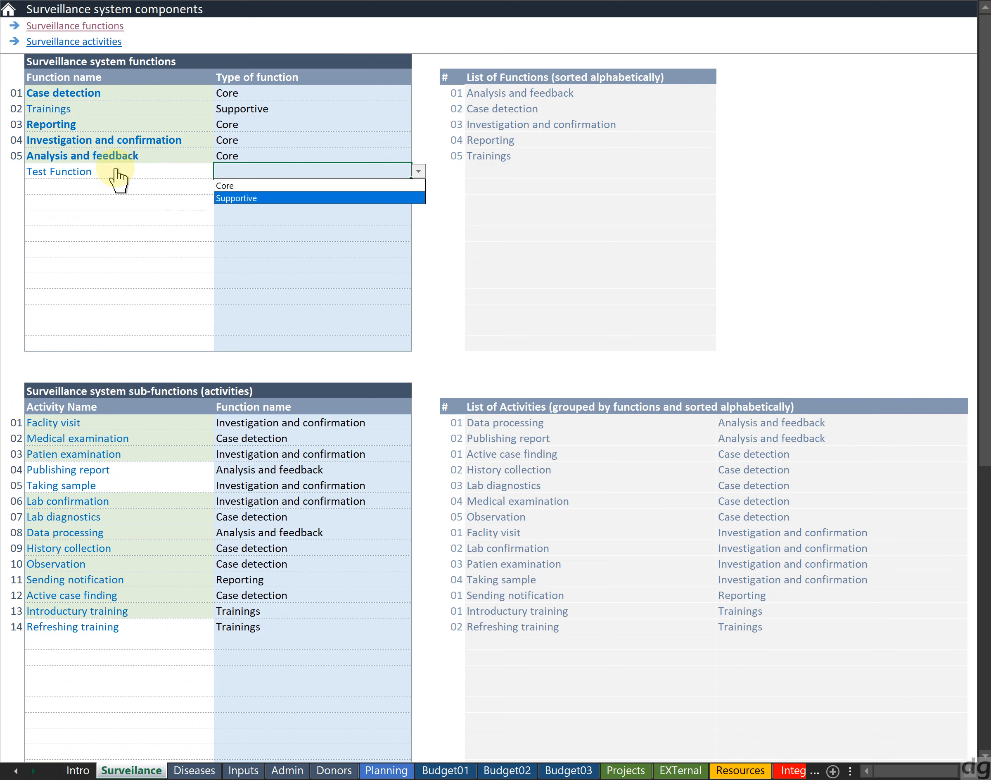
{"action": "key", "text": "Return"}
{"action": "key", "text": "Down"}
{"action": "key", "text": "Up"}
{"action": "key", "text": "Right"}
{"action": "key", "text": "Left"}
{"action": "key", "text": "Right"}
{"action": "key", "text": "Up"}
{"action": "key", "text": "Right"}
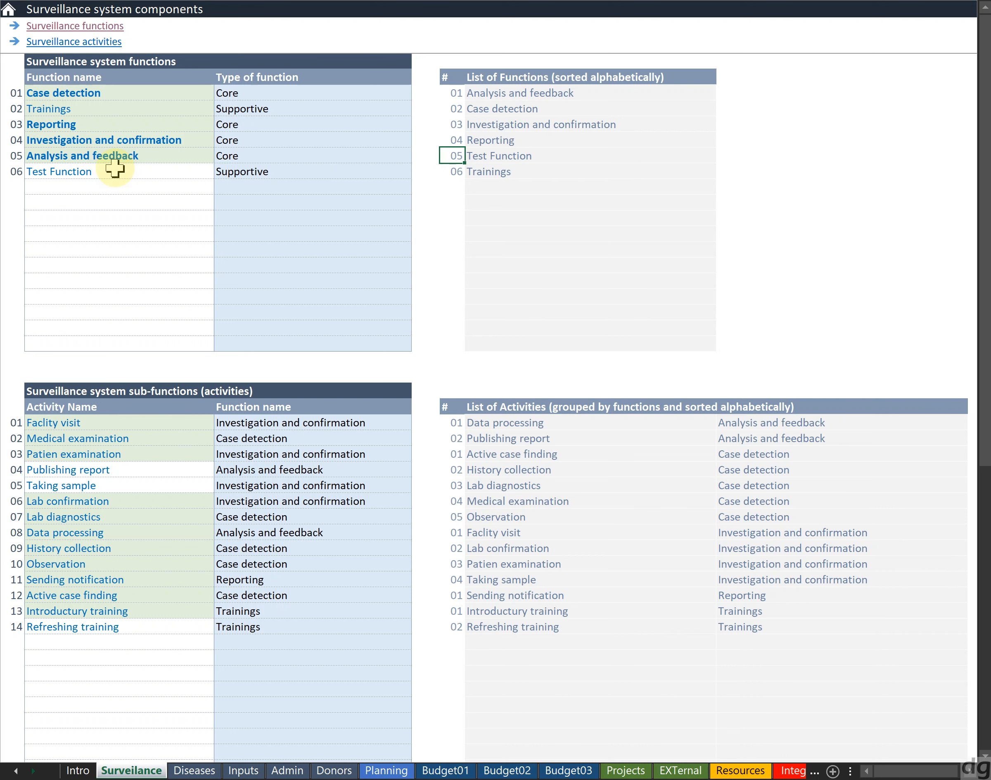
{"action": "key", "text": "Down"}
{"action": "key", "text": "Left"}
{"action": "key", "text": "Left"}
{"action": "key", "text": "Left"}
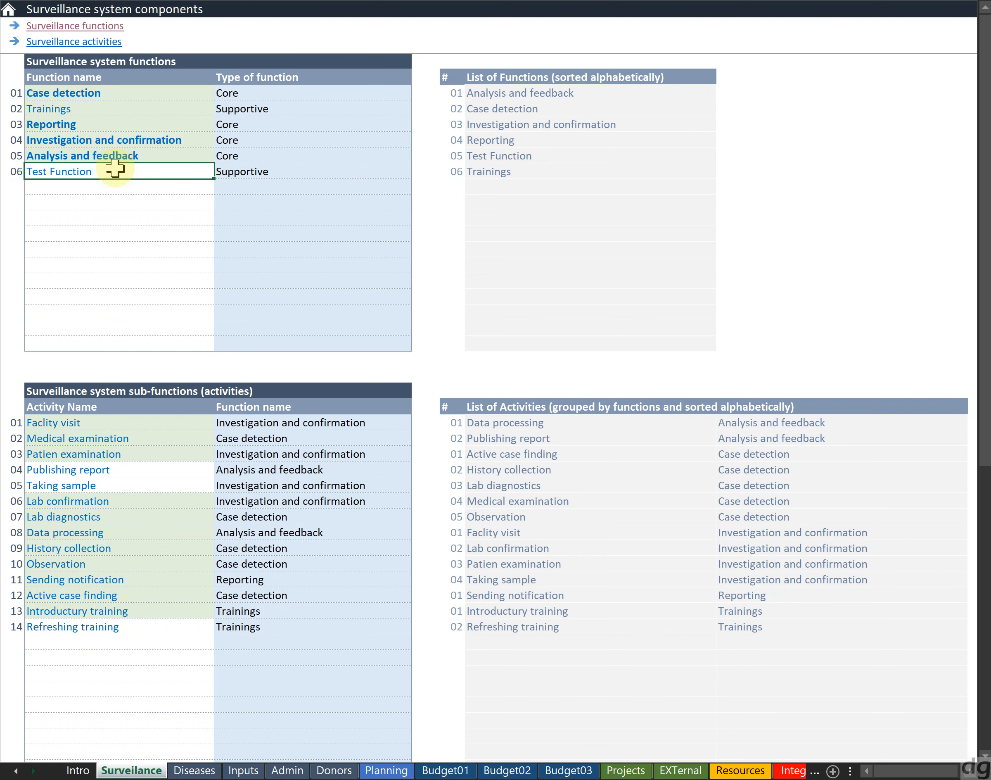
Add a new activity named Test Activity assigned to the function Test Function
{"action": "key", "text": "Down"}
{"action": "key", "text": "Down"}
{"action": "key", "text": "Down"}
{"action": "key", "text": "Down"}
{"action": "key", "text": "Down"}
{"action": "key", "text": "Down"}
{"action": "key", "text": "Down"}
{"action": "key", "text": "Down"}
{"action": "key", "text": "Down"}
{"action": "key", "text": "Down"}
{"action": "key", "text": "Down"}
{"action": "key", "text": "Down"}
{"action": "key", "text": "Down"}
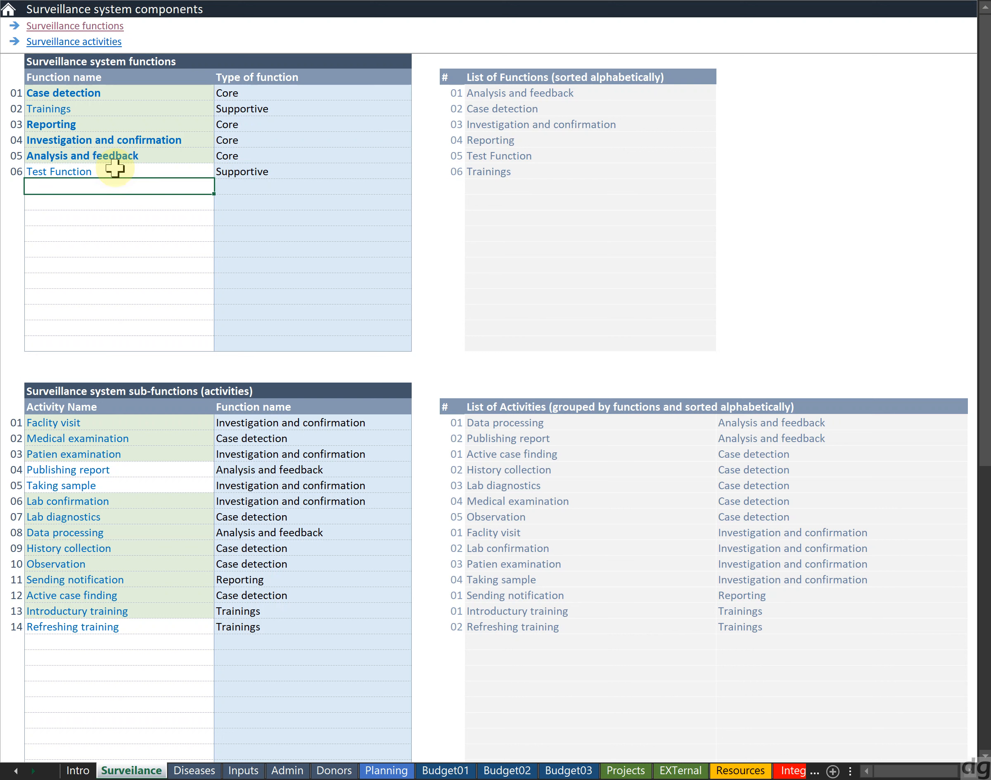
{"action": "key", "text": "Down"}
{"action": "key", "text": "Down"}
{"action": "key", "text": "Down"}
{"action": "key", "text": "Down"}
{"action": "key", "text": "Down"}
{"action": "key", "text": "Down"}
{"action": "key", "text": "Down"}
{"action": "key", "text": "Down"}
{"action": "key", "text": "Down"}
{"action": "key", "text": "Down"}
{"action": "key", "text": "Down"}
{"action": "key", "text": "Down"}
{"action": "key", "text": "Down"}
{"action": "key", "text": "Down"}
{"action": "key", "text": "Down"}
{"action": "key", "text": "Down"}
{"action": "key", "text": "Down"}
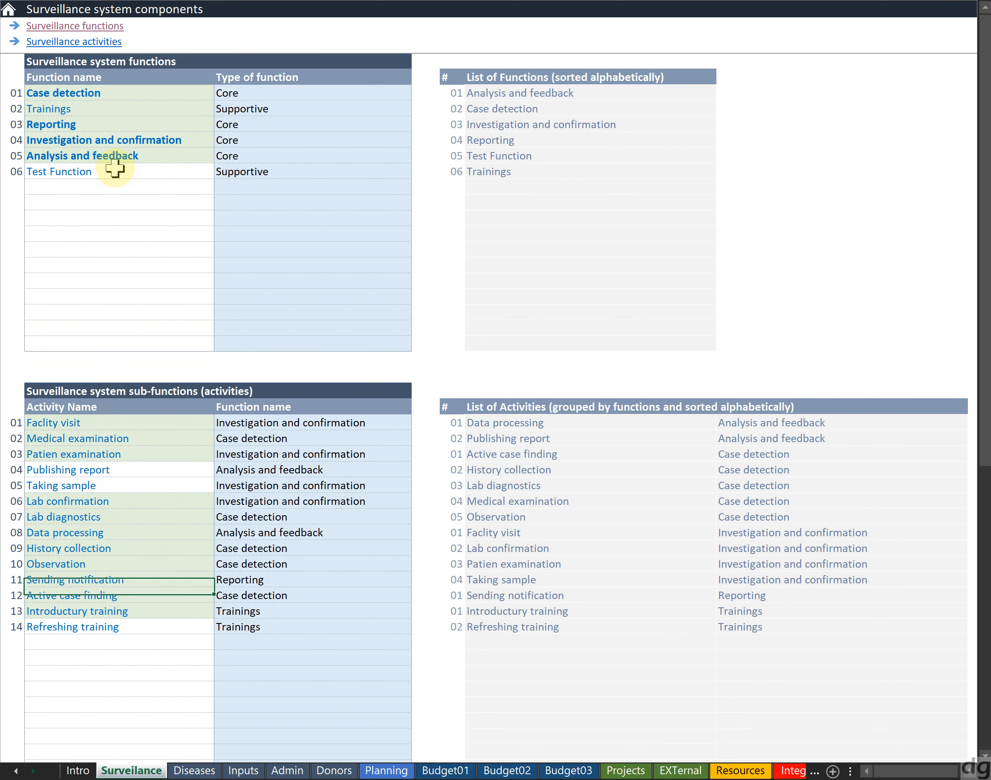
{"action": "type", "text": "Test Activity"}
{"action": "key", "text": "Tab"}
{"action": "key", "text": "alt+Down"}
{"action": "key", "text": "Down"}
{"action": "key", "text": "Down"}
{"action": "key", "text": "Down"}
{"action": "key", "text": "Down"}
{"action": "key", "text": "Down"}
{"action": "key", "text": "Up"}
{"action": "key", "text": "Return"}
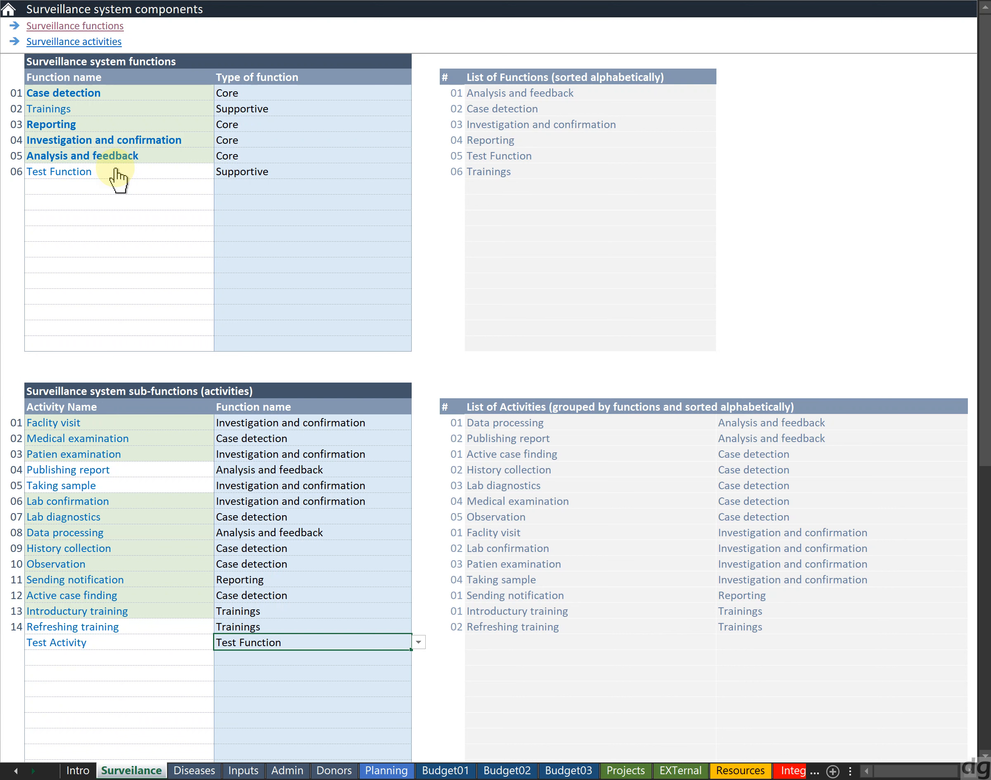
{"action": "key", "text": "Return"}
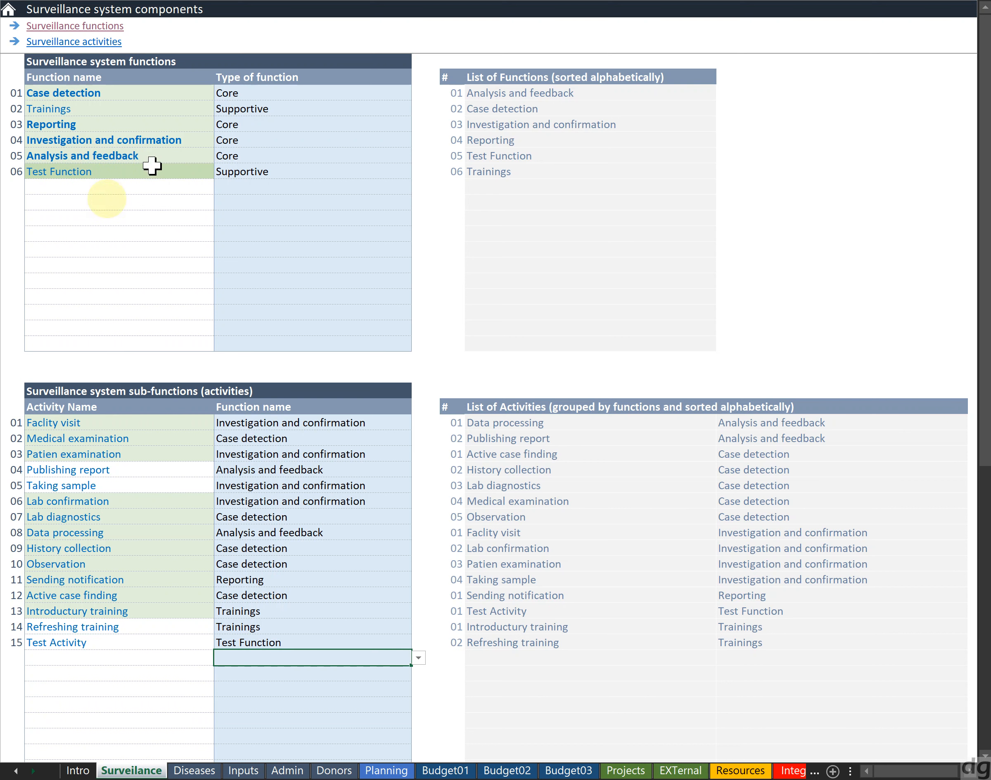
{"action": "left_click", "coordinate": [99, 167]}
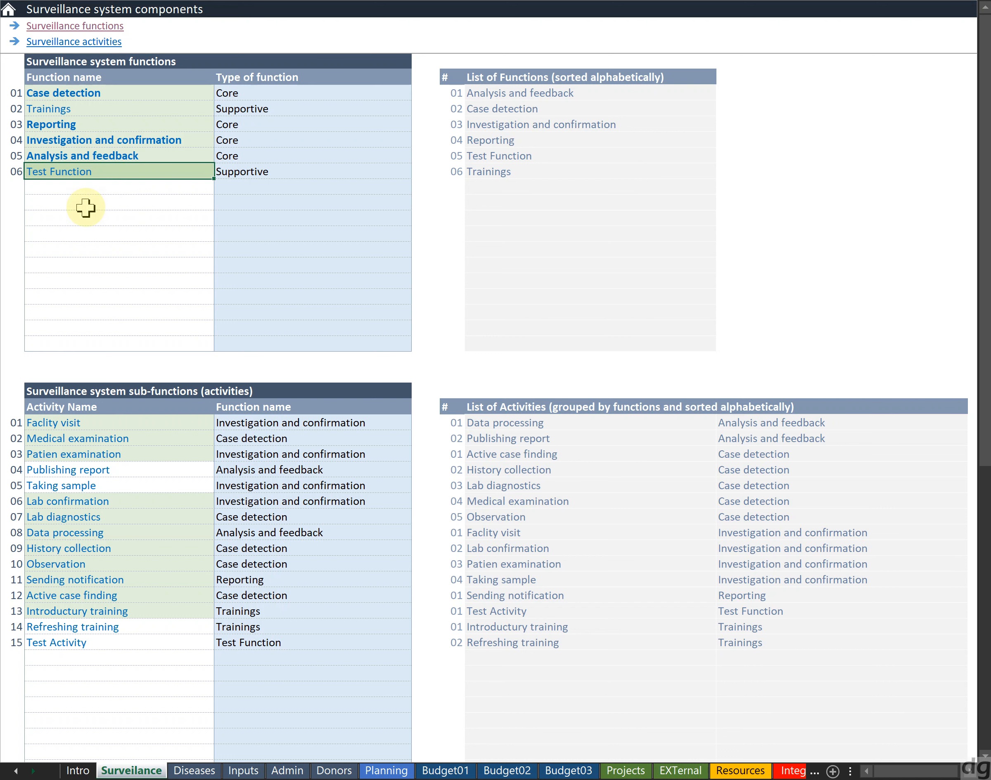
{"action": "left_click", "coordinate": [101, 643]}
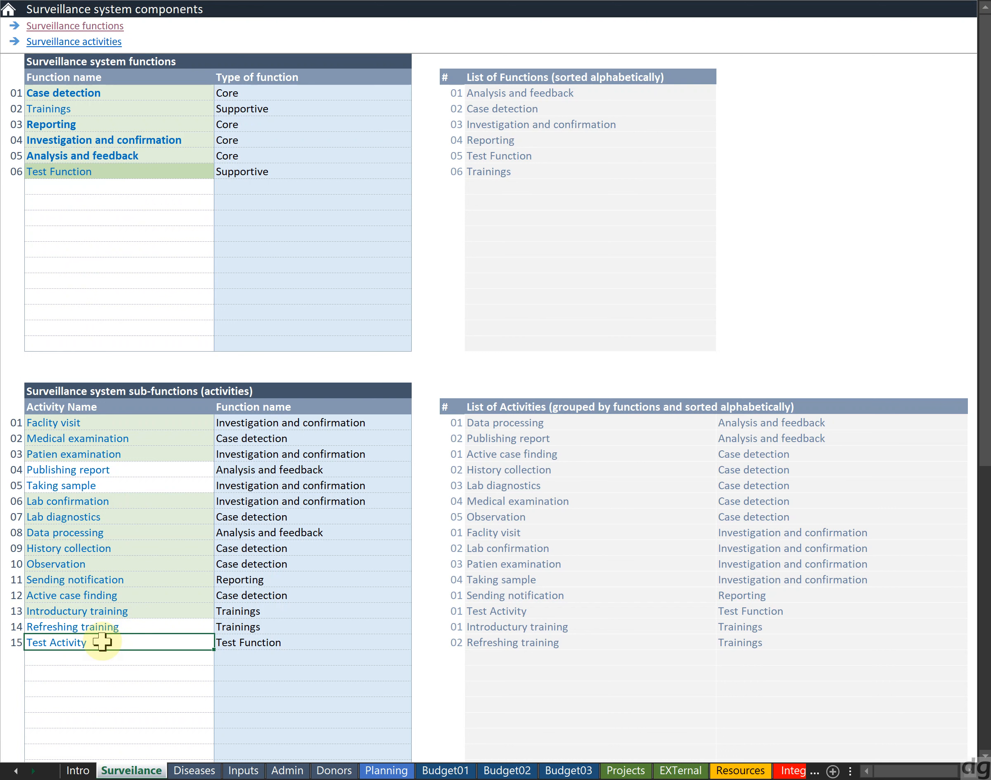
{"action": "left_click", "coordinate": [106, 176]}
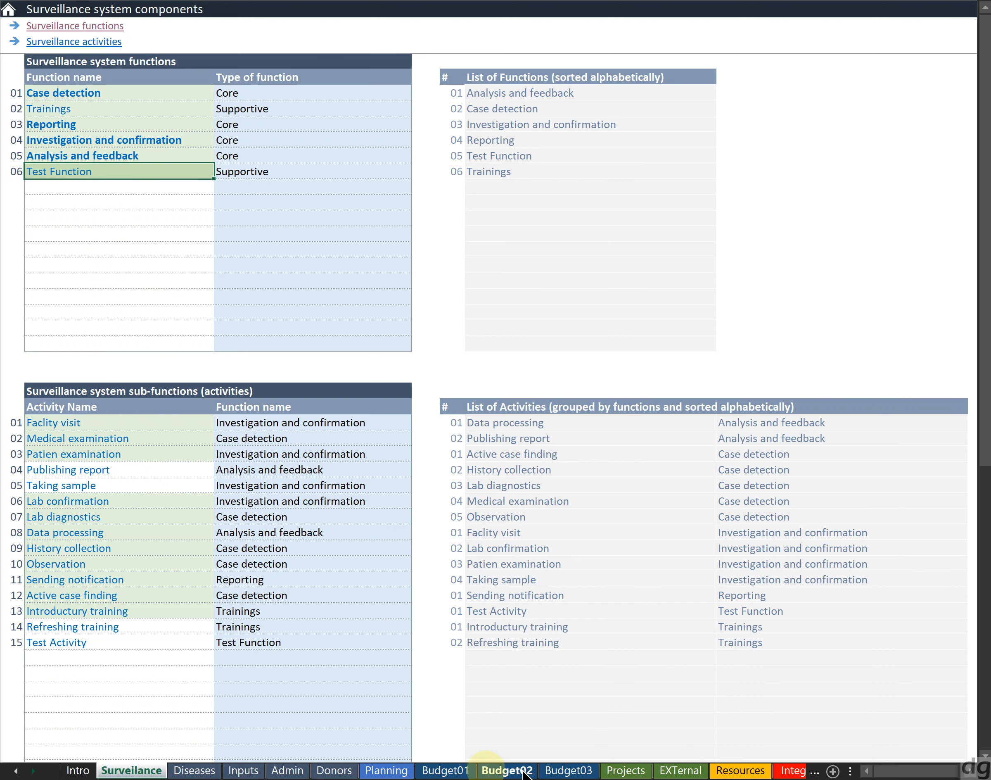
On the Planning sheet, add a new entry for Diphtheria with function Test Function and activity Test Activity
{"action": "left_click", "coordinate": [387, 770]}
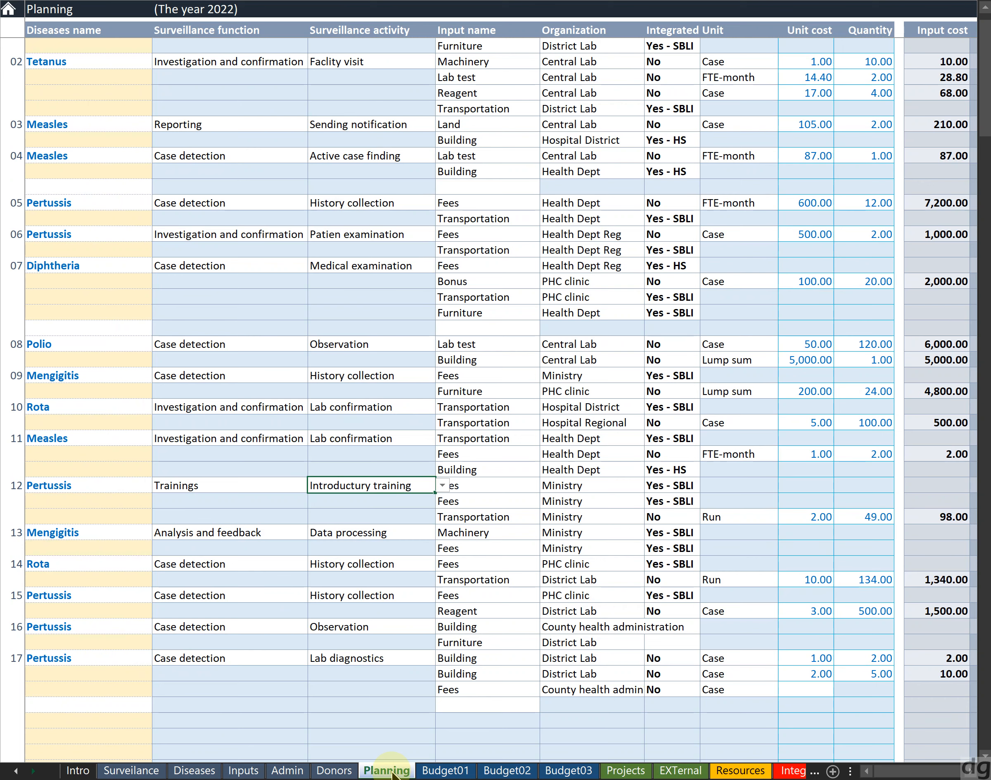
{"action": "left_click", "coordinate": [120, 706]}
{"action": "key", "text": "alt+Down"}
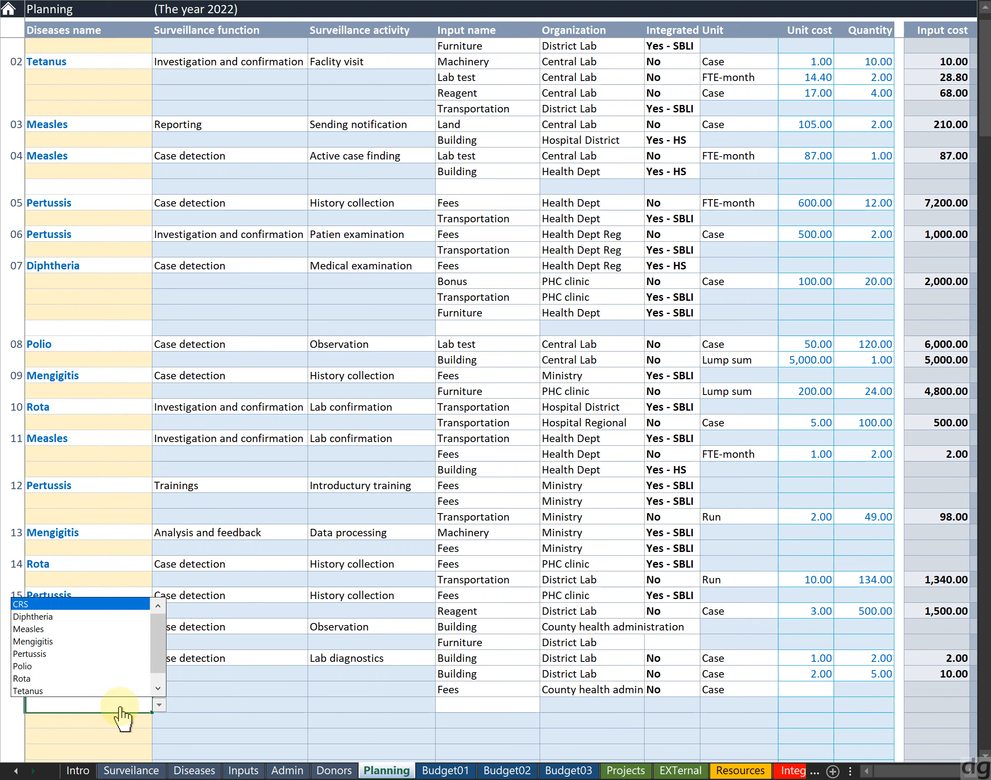
{"action": "key", "text": "Down"}
{"action": "key", "text": "Return"}
{"action": "key", "text": "Tab"}
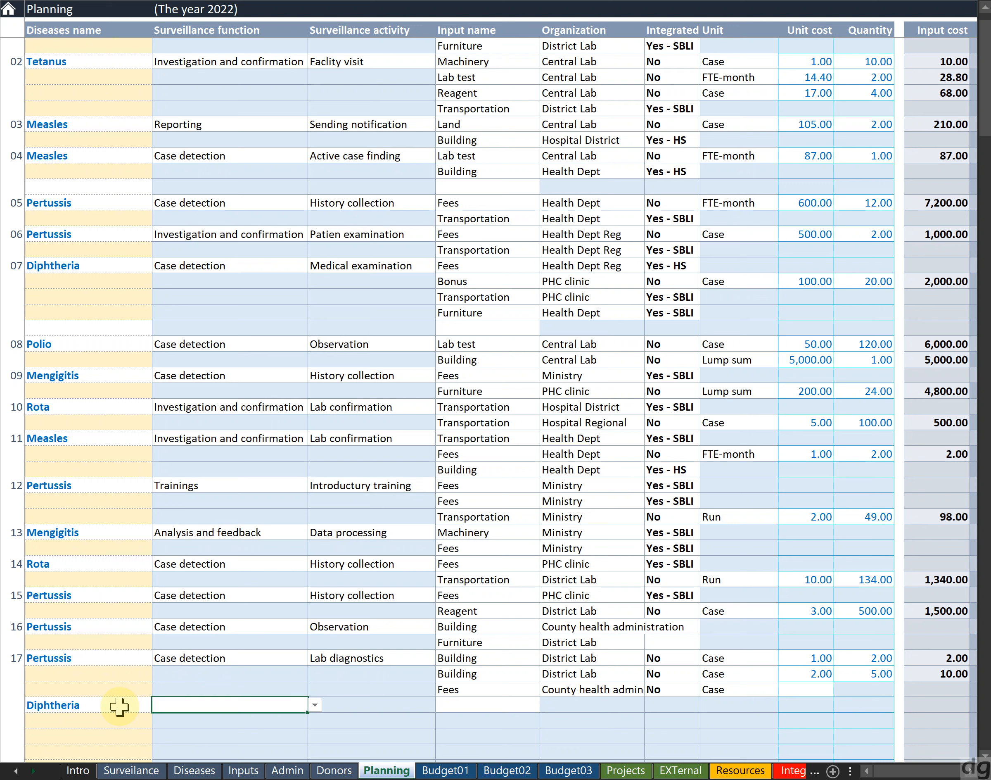
{"action": "key", "text": "alt+Down"}
{"action": "key", "text": "Down"}
{"action": "key", "text": "Down"}
{"action": "key", "text": "Down"}
{"action": "key", "text": "Down"}
{"action": "key", "text": "Down"}
{"action": "key", "text": "Return"}
{"action": "key", "text": "Tab"}
{"action": "key", "text": "alt+Down"}
{"action": "key", "text": "Return"}
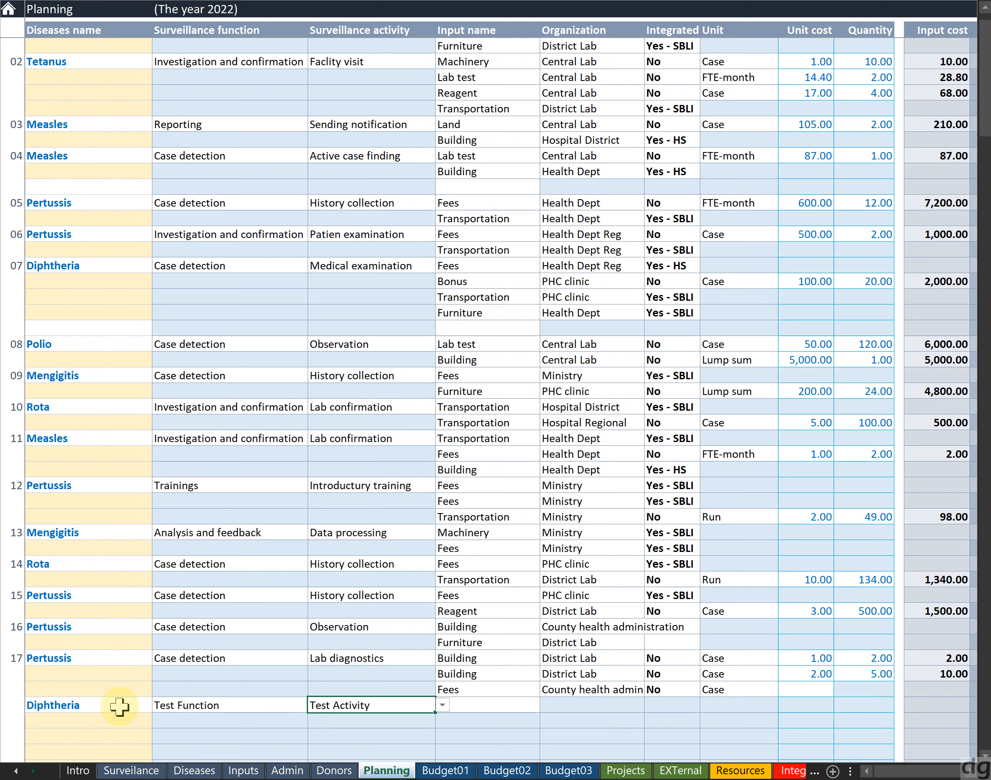
{"action": "left_click", "coordinate": [138, 772]}
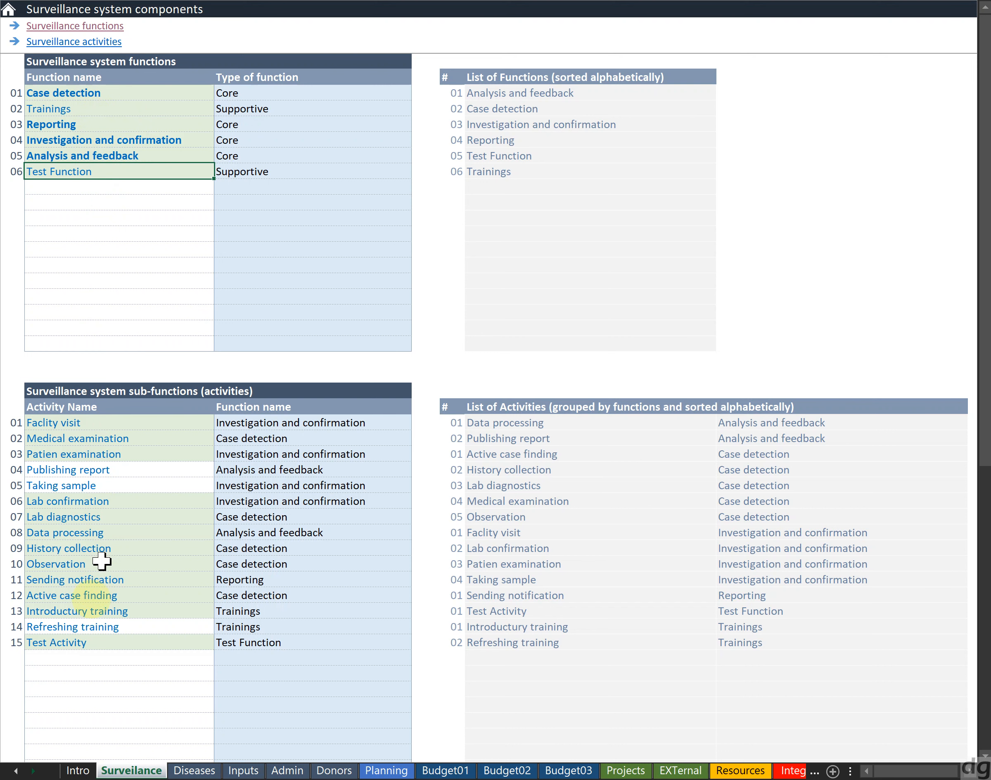
{"action": "left_click", "coordinate": [79, 643]}
{"action": "key", "text": "Right"}
{"action": "key", "text": "shift+Left"}
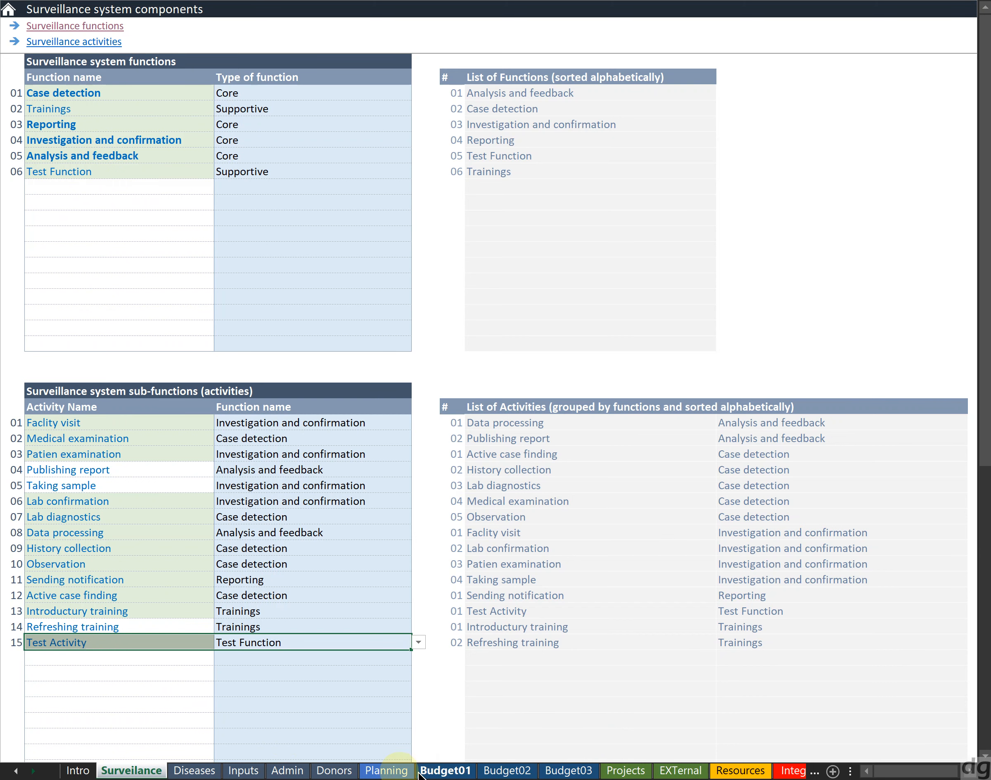
On the Planning sheet, clear the disease, function and activity of the new Diphtheria entry
{"action": "left_click", "coordinate": [391, 771]}
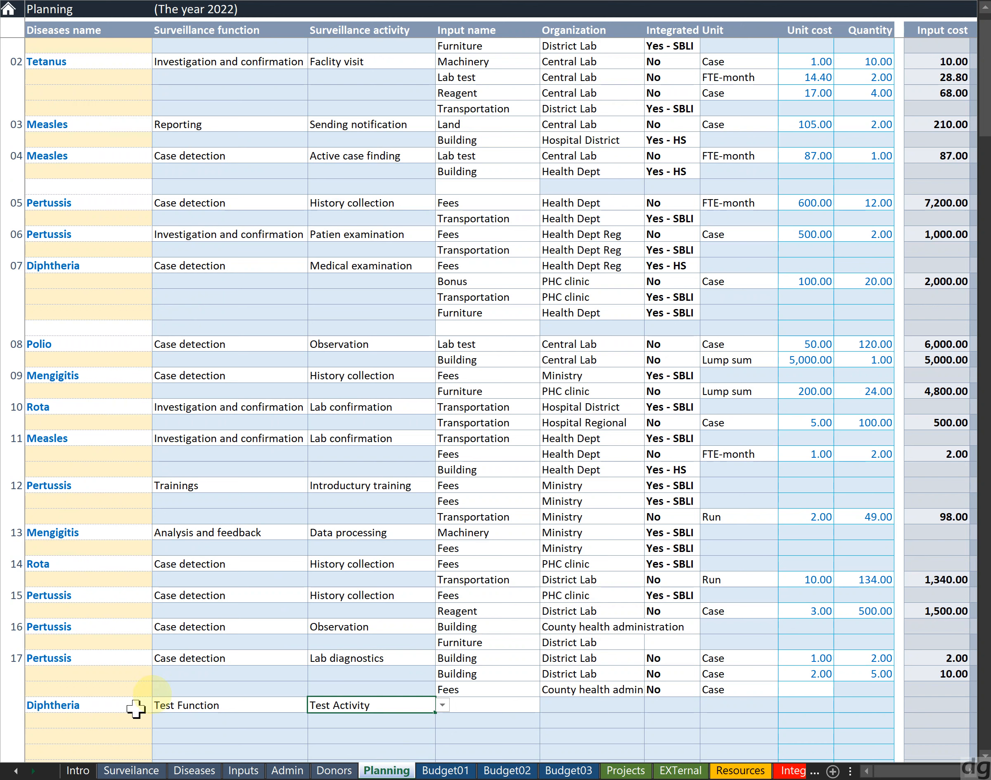
{"action": "left_click", "coordinate": [162, 692]}
{"action": "key", "text": "Right"}
{"action": "key", "text": "Down"}
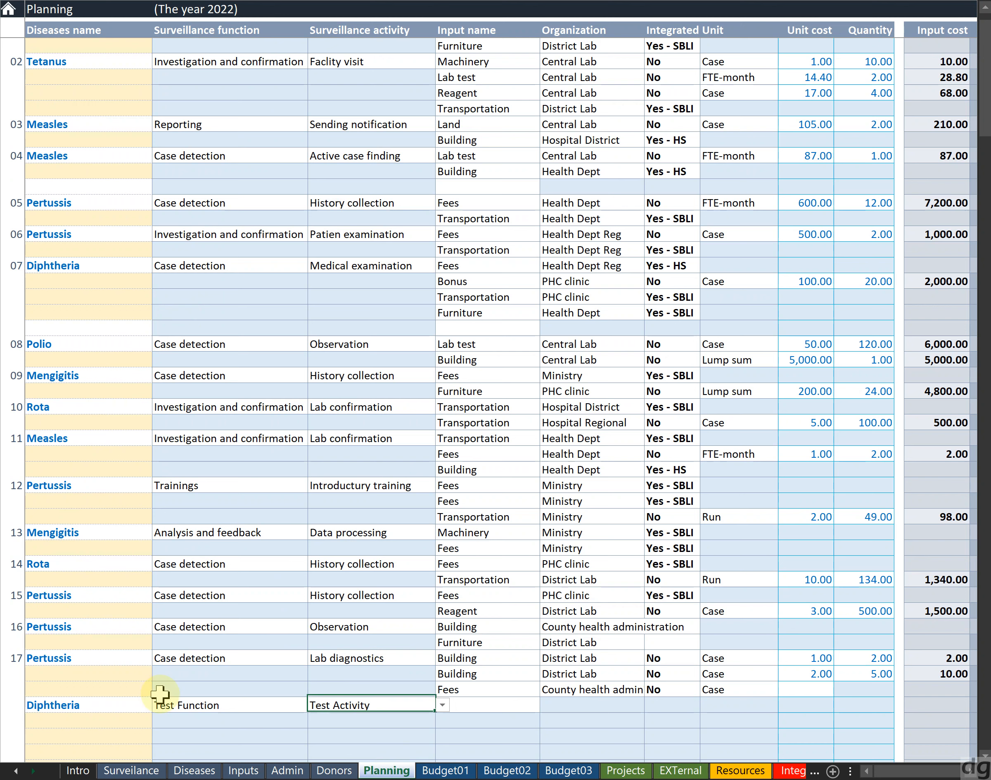
{"action": "key", "text": "shift+Left"}
{"action": "key", "text": "shift+Left"}
{"action": "key", "text": "Delete"}
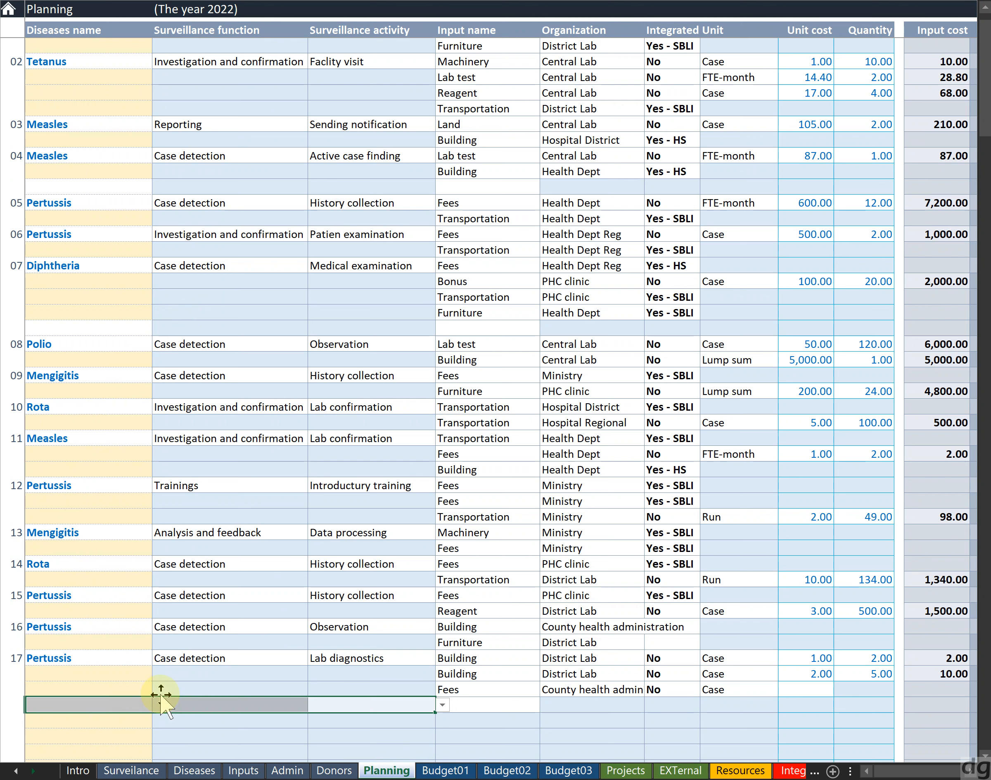
On the Surveillance sheet, delete the Test Activity row's name and function
{"action": "left_click", "coordinate": [140, 771]}
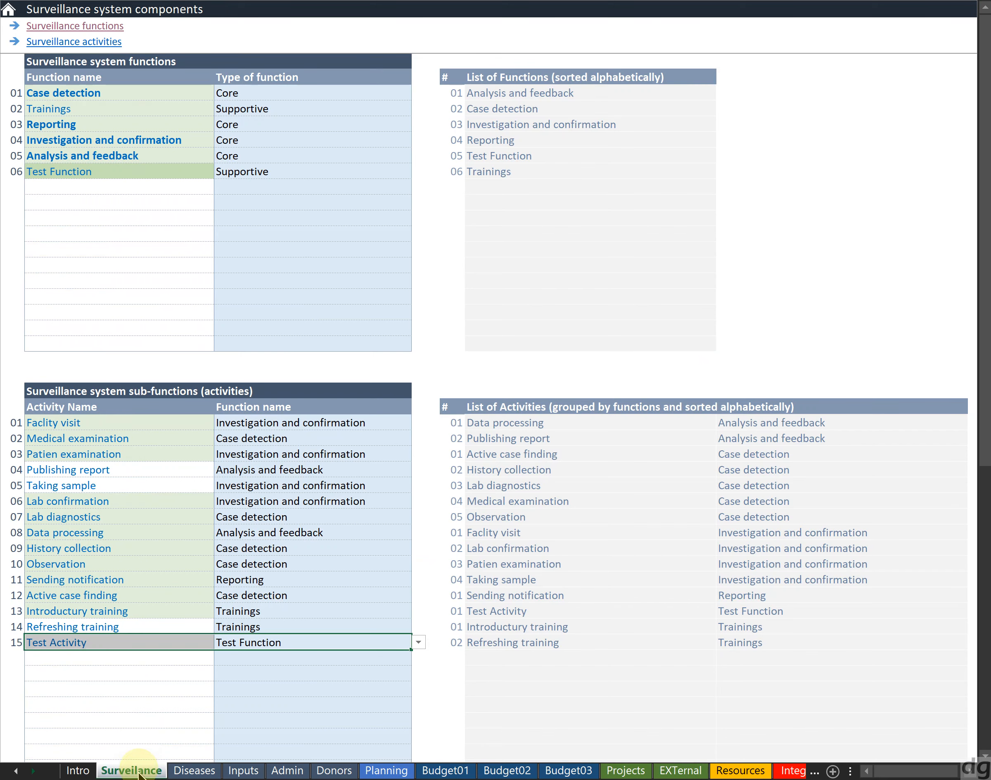
{"action": "left_click", "coordinate": [76, 267]}
{"action": "key", "text": "Up"}
{"action": "key", "text": "Up"}
{"action": "key", "text": "Up"}
{"action": "key", "text": "Up"}
{"action": "key", "text": "Up"}
{"action": "key", "text": "Up"}
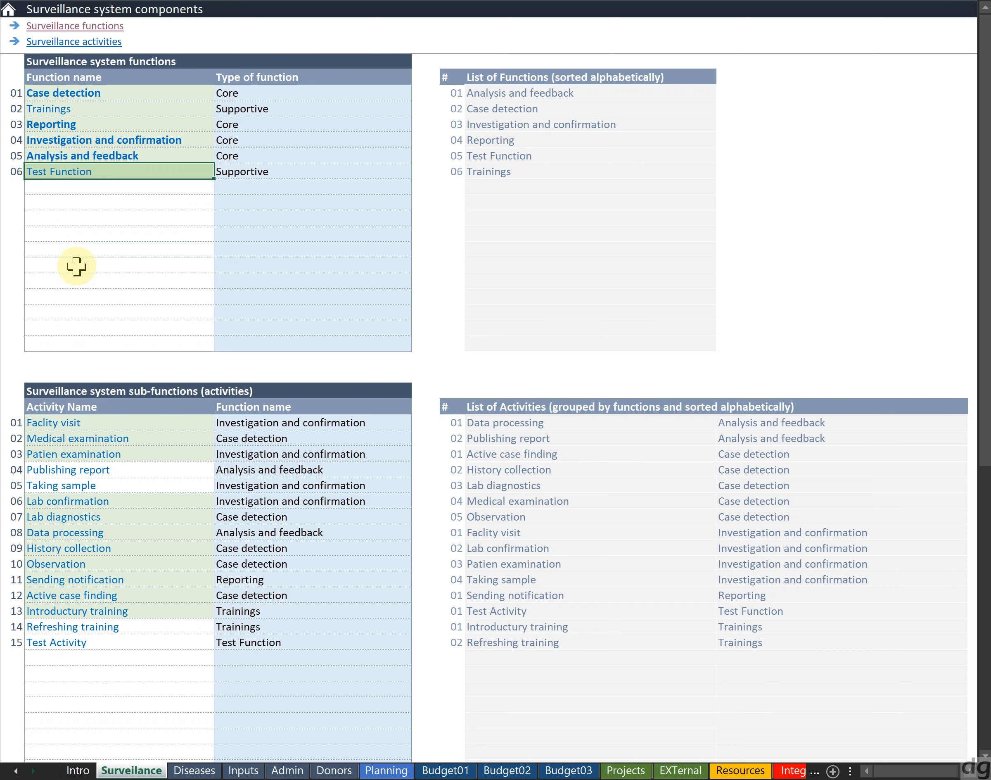
{"action": "left_click", "coordinate": [117, 640]}
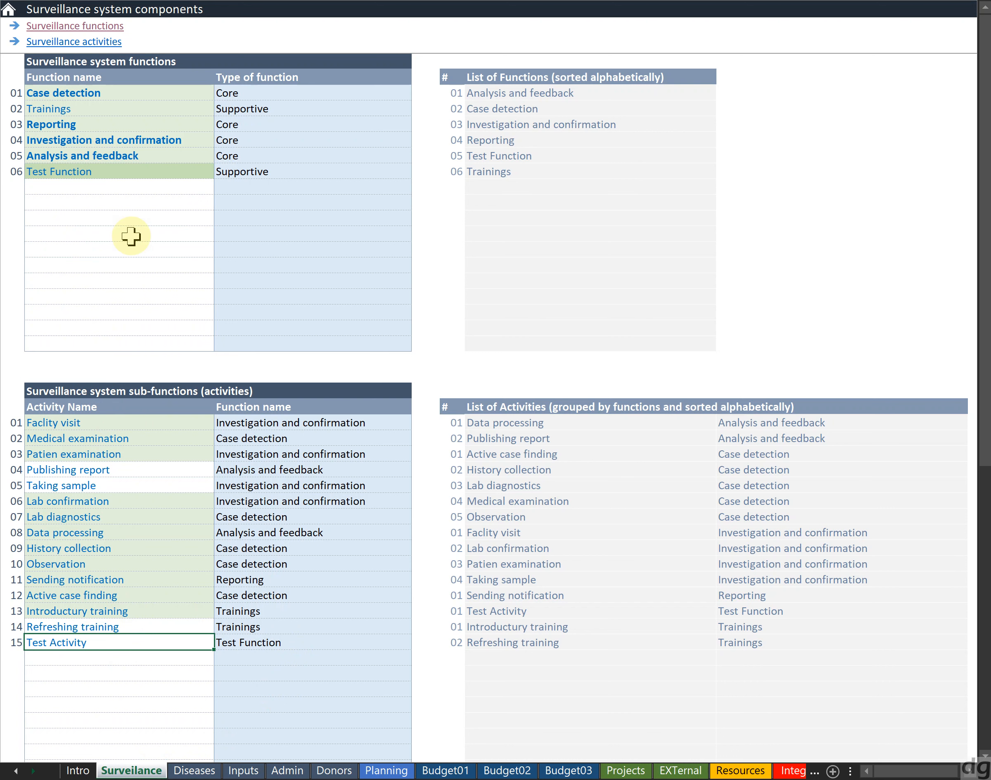
{"action": "key", "text": "Right"}
{"action": "key", "text": "shift+Left"}
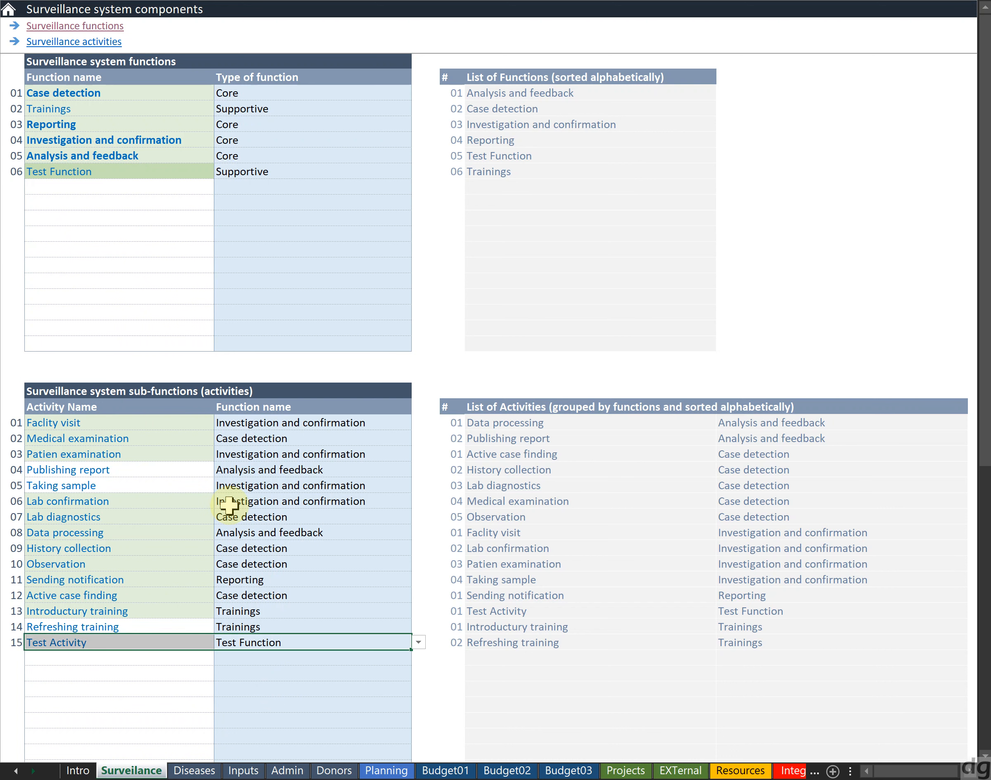
{"action": "key", "text": "Delete"}
Delete the Test Function entry's name and type from the functions table
{"action": "left_click", "coordinate": [153, 181]}
{"action": "key", "text": "Up"}
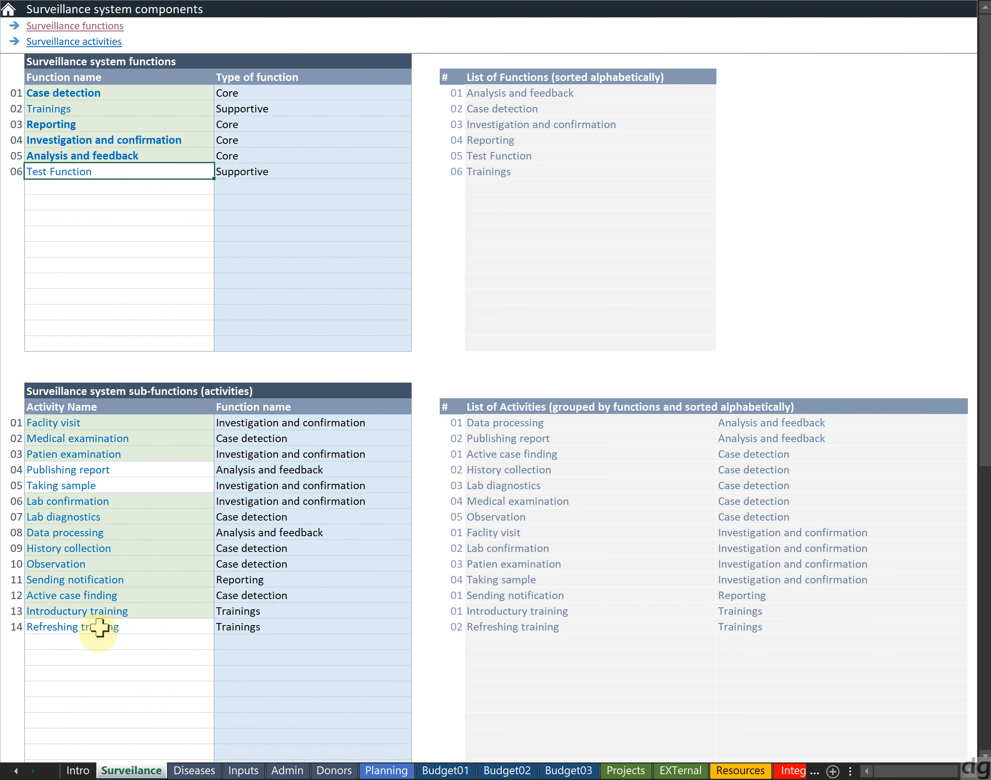
{"action": "left_click", "coordinate": [97, 640]}
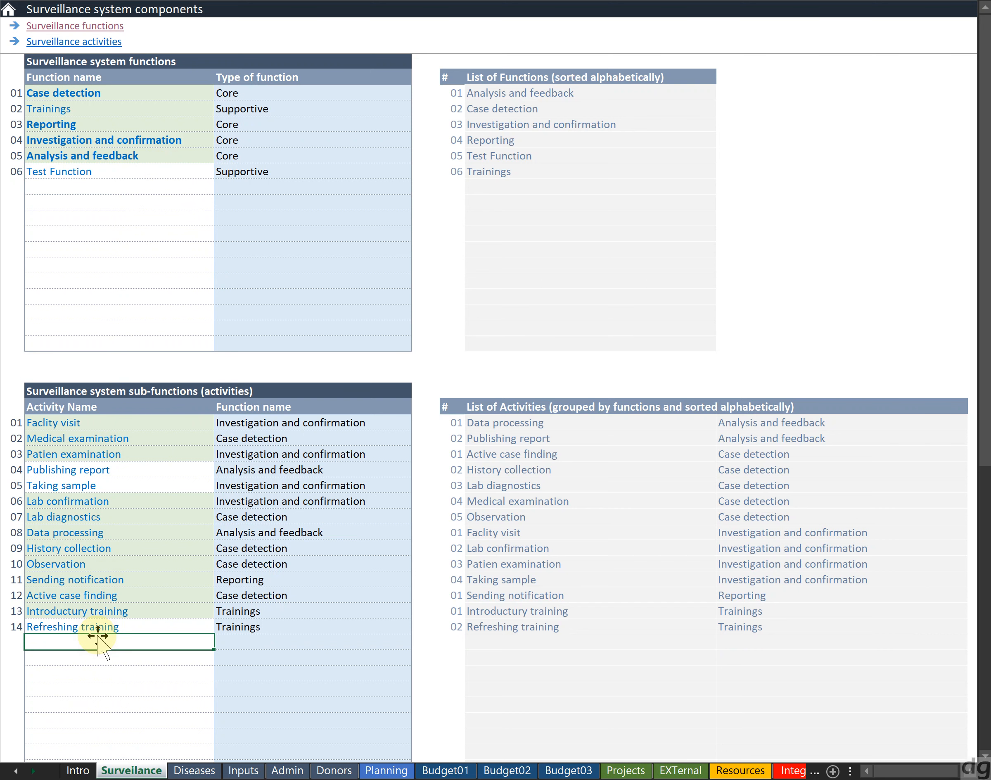
{"action": "left_click", "coordinate": [156, 251]}
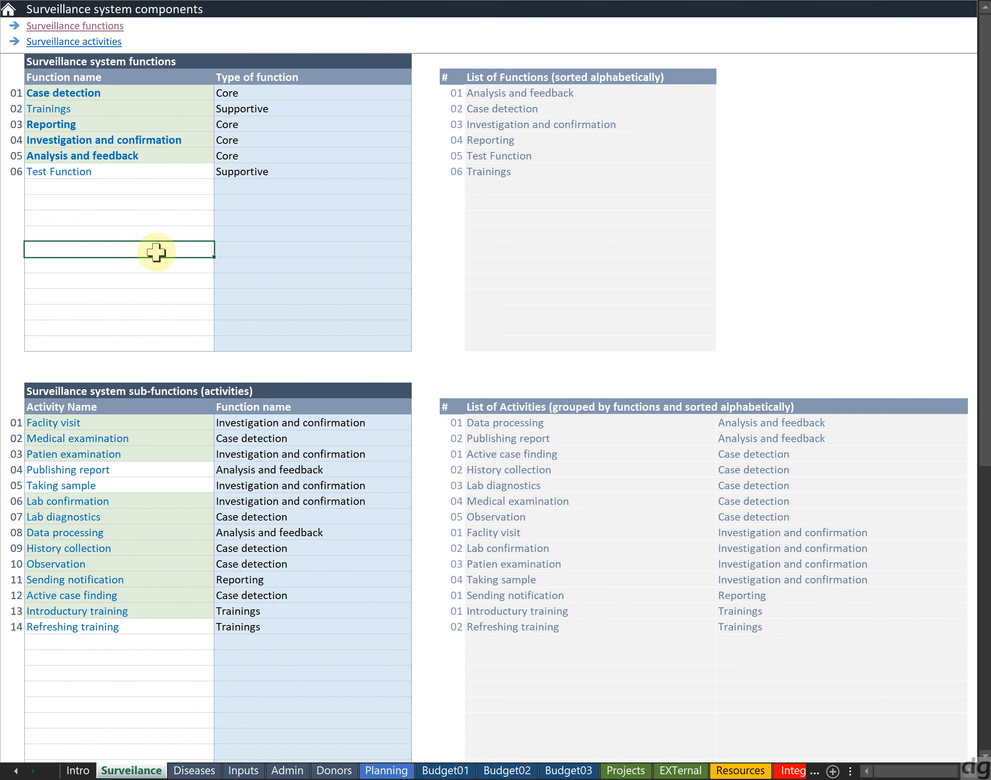
{"action": "left_click", "coordinate": [77, 640]}
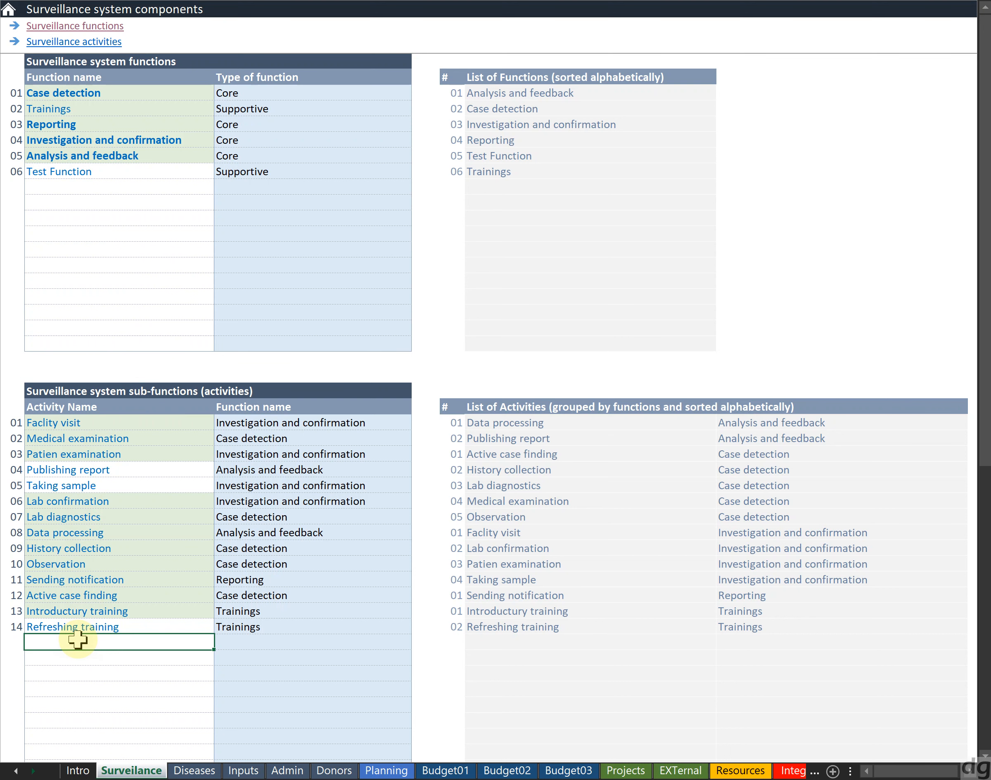
{"action": "left_click", "coordinate": [94, 172]}
{"action": "key", "text": "shift+Right"}
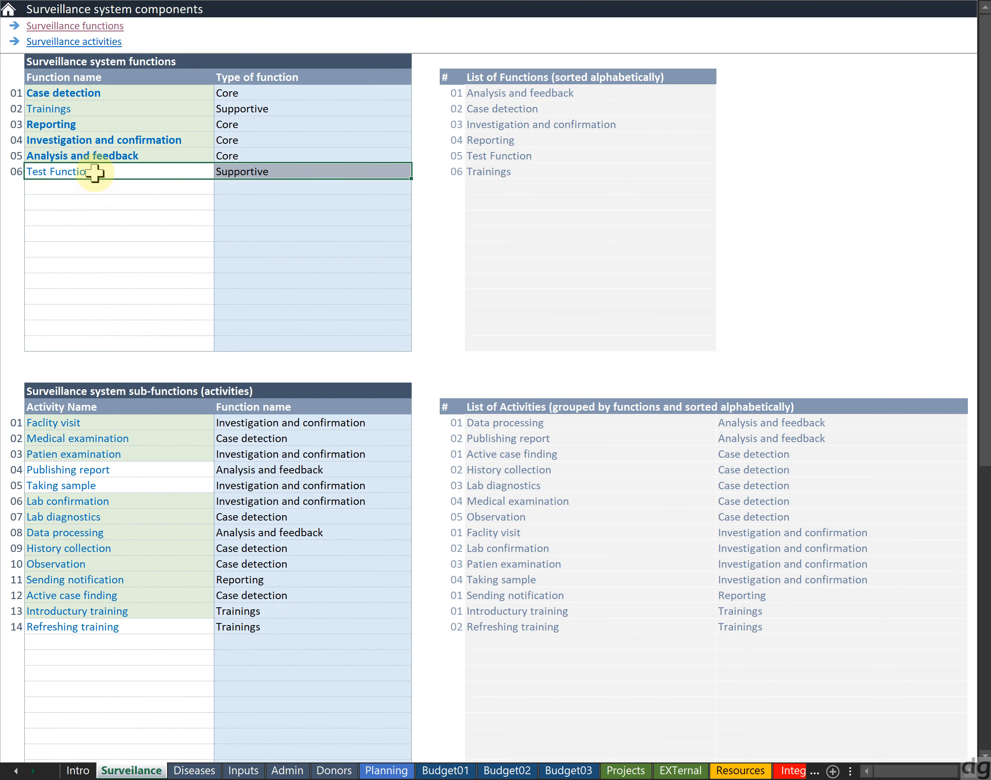
{"action": "key", "text": "Delete"}
{"action": "key", "text": "Up"}
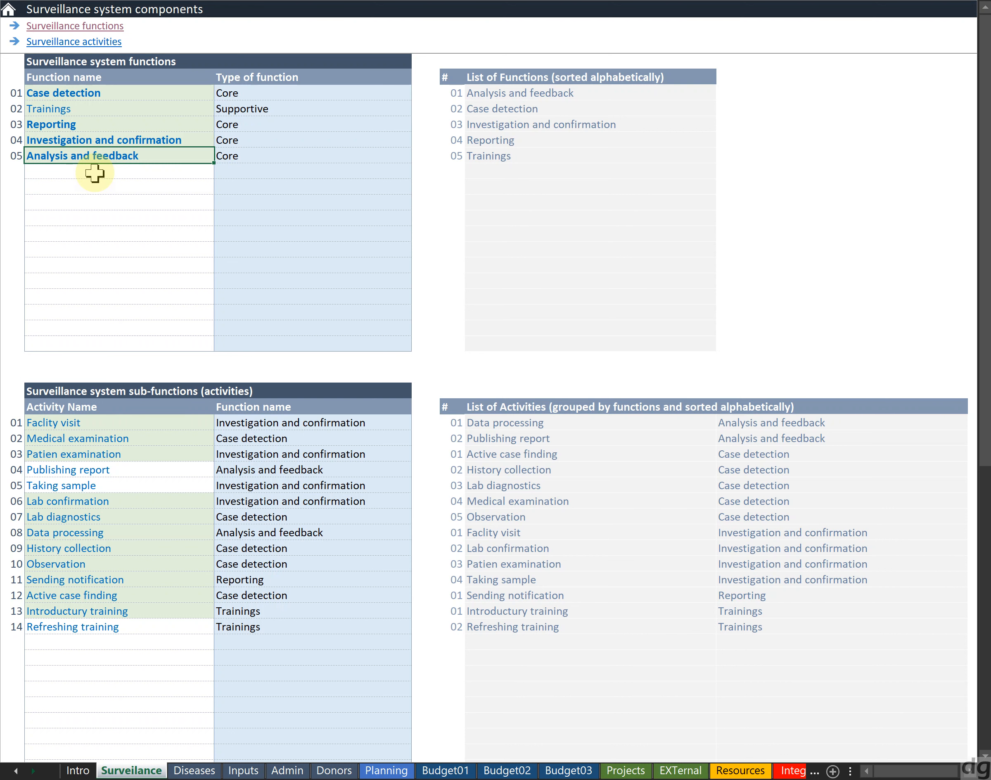
{"action": "left_click", "coordinate": [94, 173]}
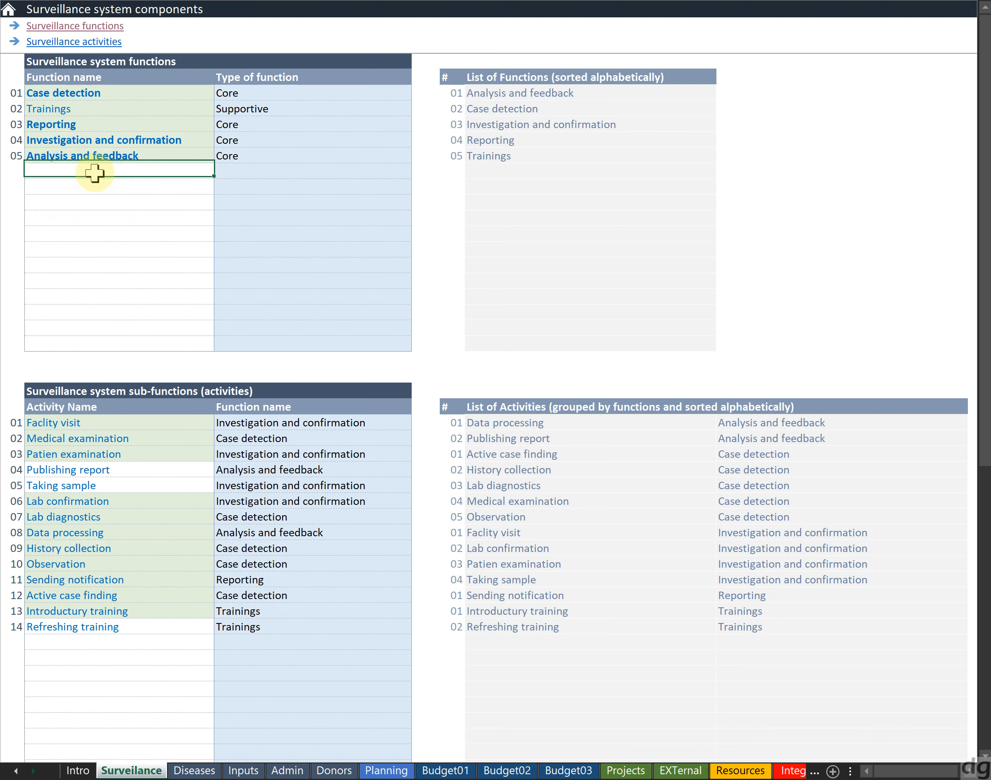
Try entering Analysis and feedback as a duplicate function name below the functions table, then delete it
{"action": "key", "text": "shift+Down"}
{"action": "key", "text": "shift+Down"}
{"action": "key", "text": "shift+Down"}
{"action": "key", "text": "shift+Down"}
{"action": "key", "text": "shift+Down"}
{"action": "key", "text": "shift+Down"}
{"action": "key", "text": "shift+Down"}
{"action": "key", "text": "shift+Down"}
{"action": "key", "text": "shift+Down"}
{"action": "key", "text": "shift+Down"}
{"action": "key", "text": "shift+Down"}
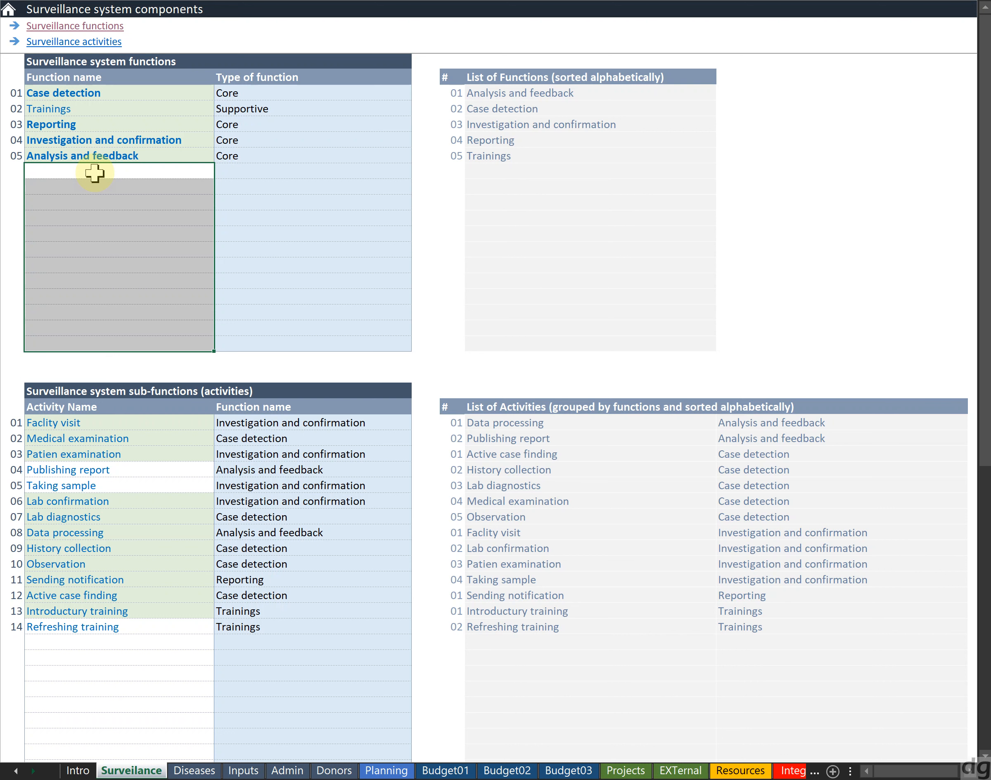
{"action": "key", "text": "Up"}
{"action": "key", "text": "Down"}
{"action": "key", "text": "Down"}
{"action": "type", "text": "A"}
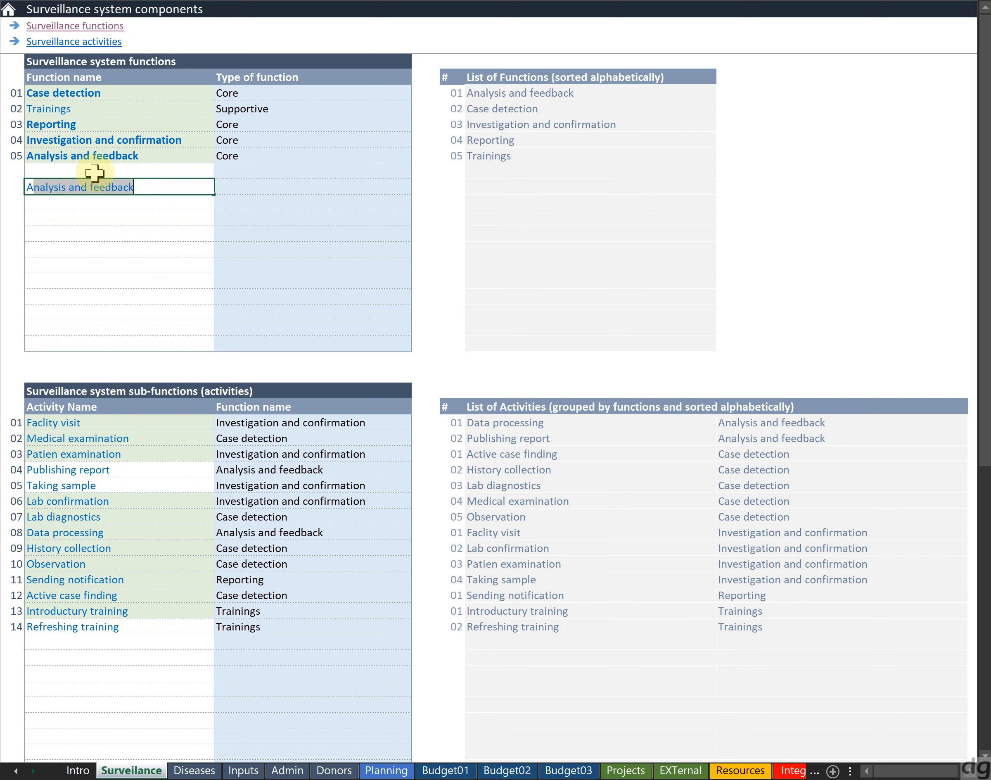
{"action": "key", "text": "ctrl+Return"}
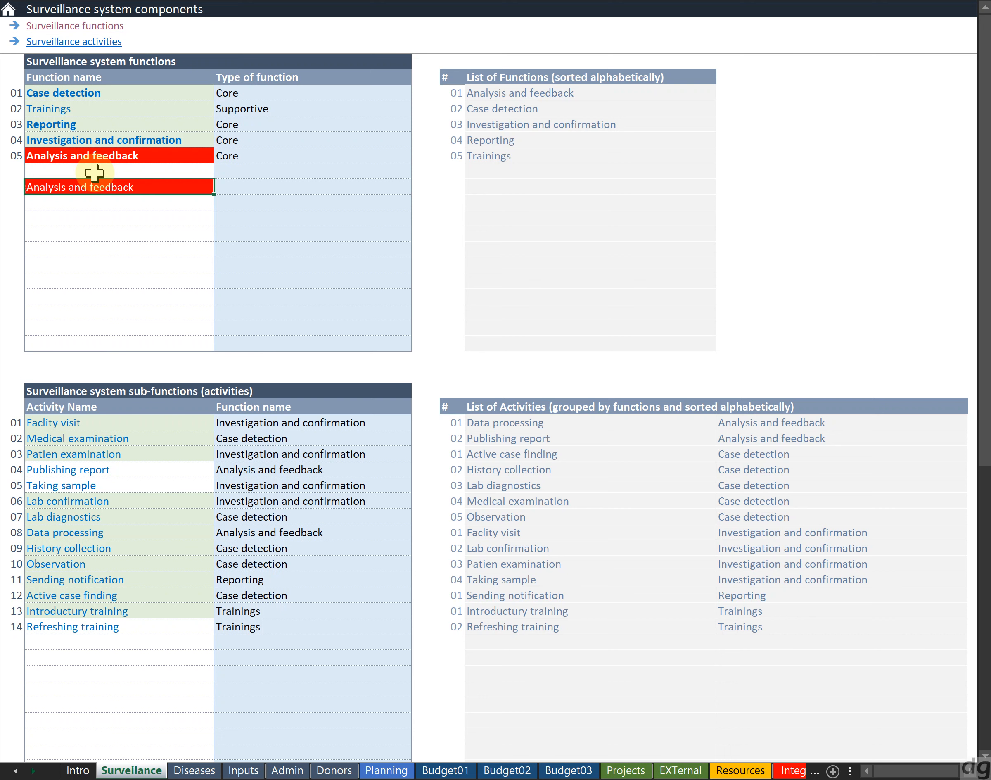
{"action": "key", "text": "Delete"}
{"action": "left_click", "coordinate": [94, 173]}
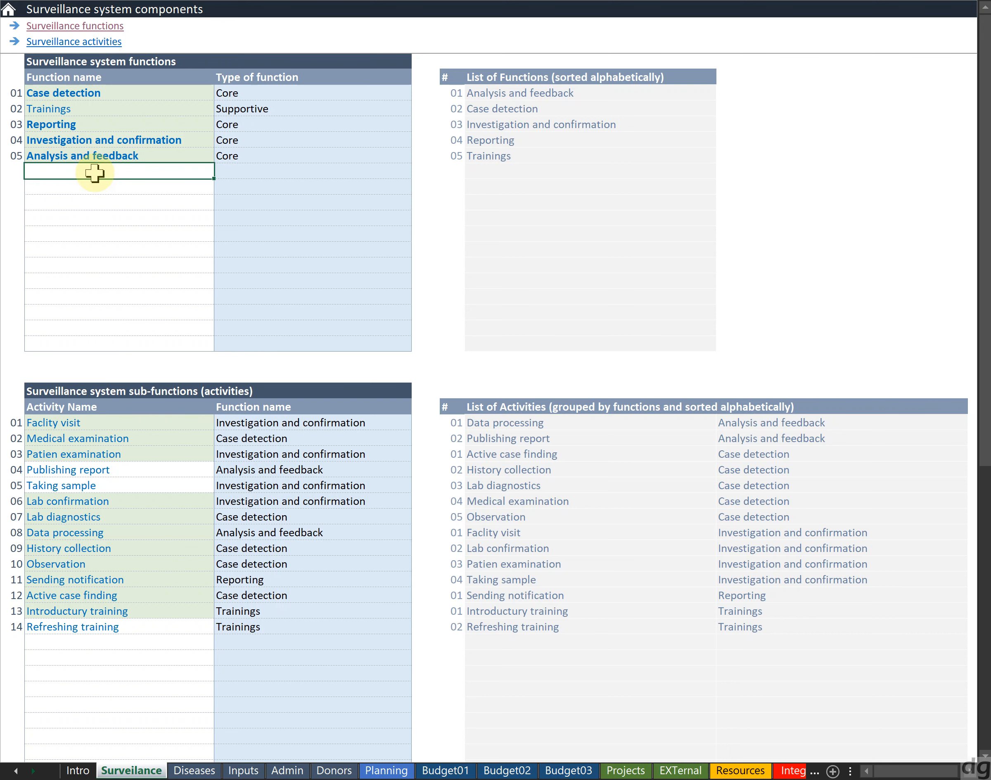
Add a function named 1244 of type Supportive, leaving a blank row above it
{"action": "key", "text": "Down"}
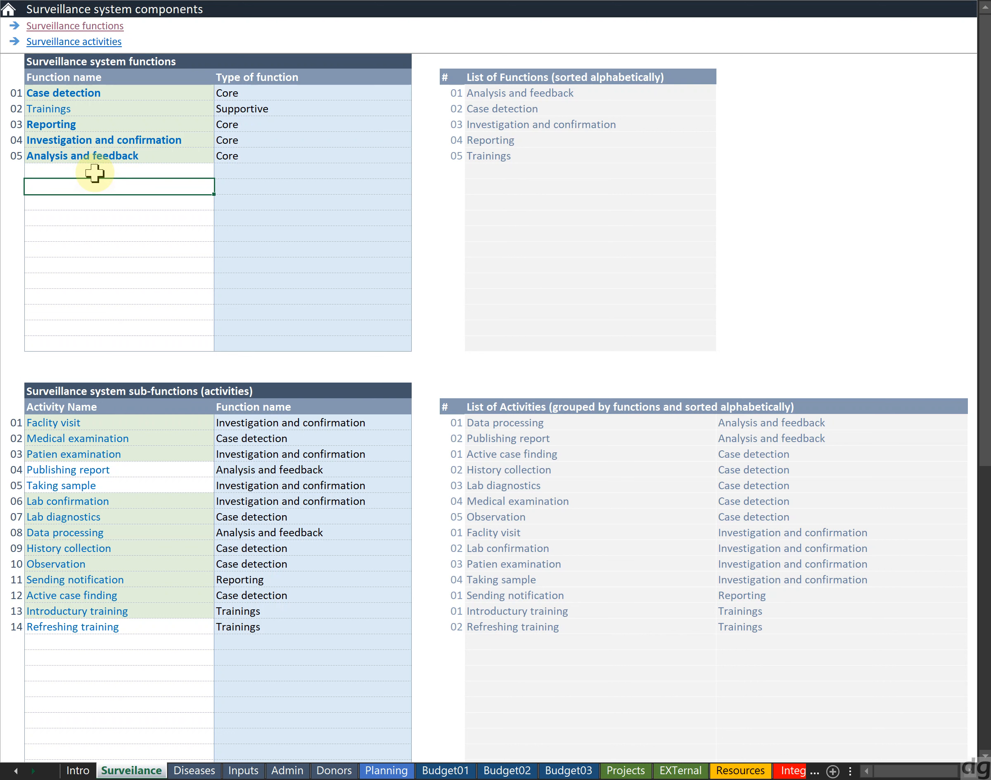
{"action": "type", "text": "1244"}
{"action": "key", "text": "Tab"}
{"action": "key", "text": "alt+Down"}
{"action": "key", "text": "Down"}
{"action": "key", "text": "Return"}
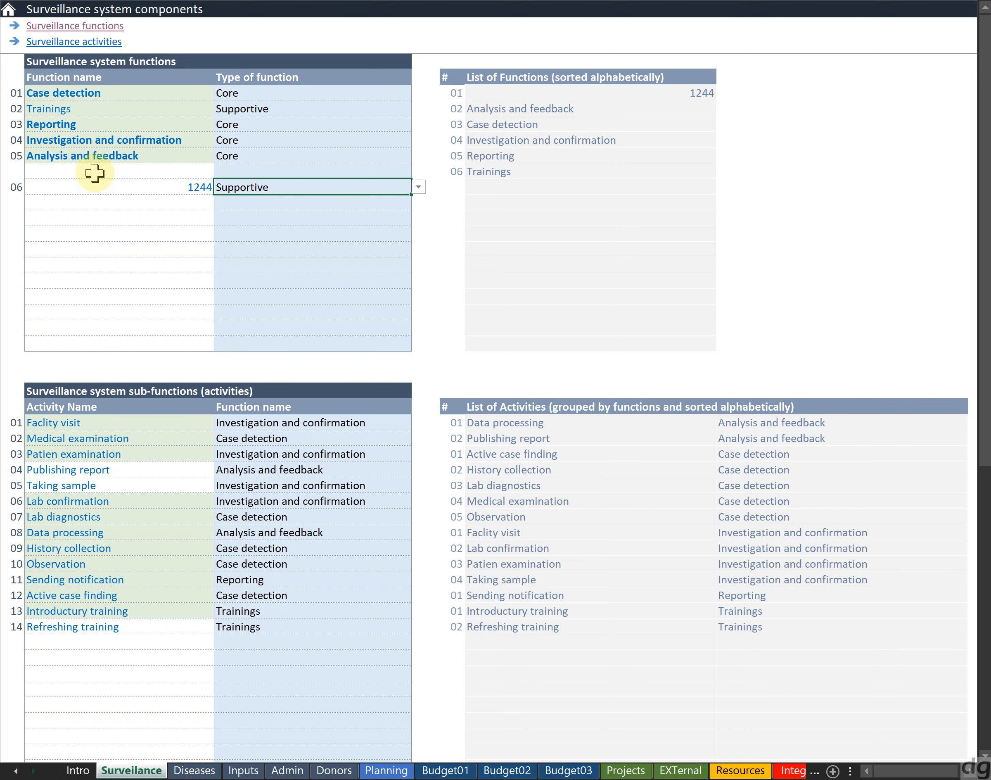
Inspect the sorted List of Functions alongside the functions table
{"action": "key", "text": "shift+Tab"}
{"action": "key", "text": "Up"}
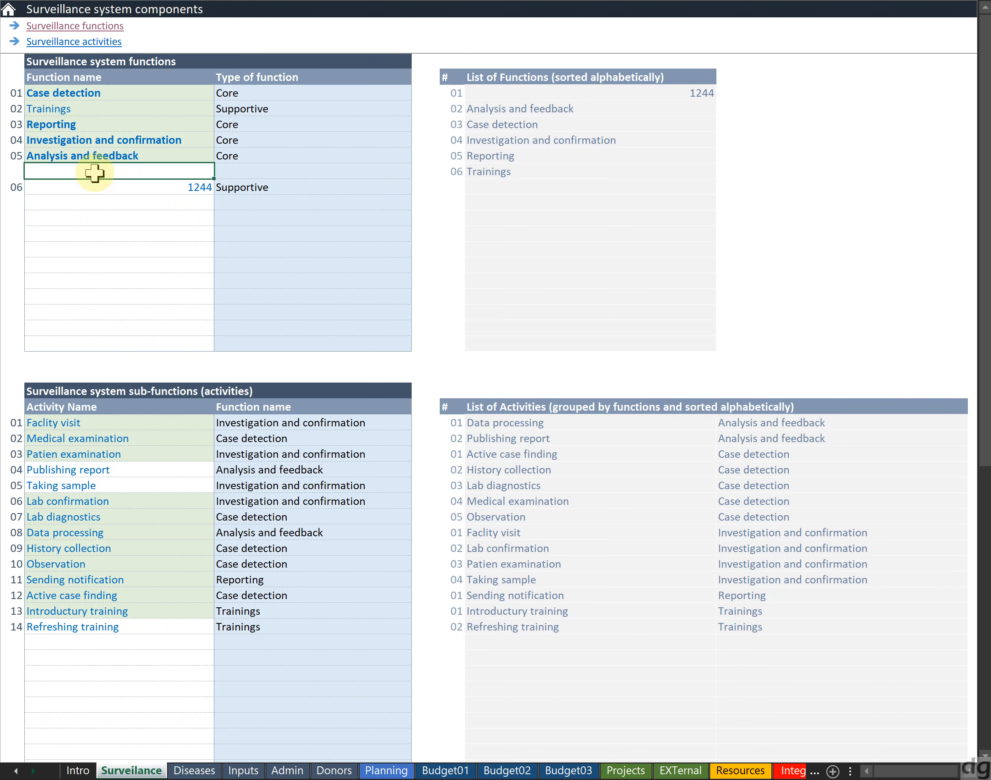
{"action": "key", "text": "Down"}
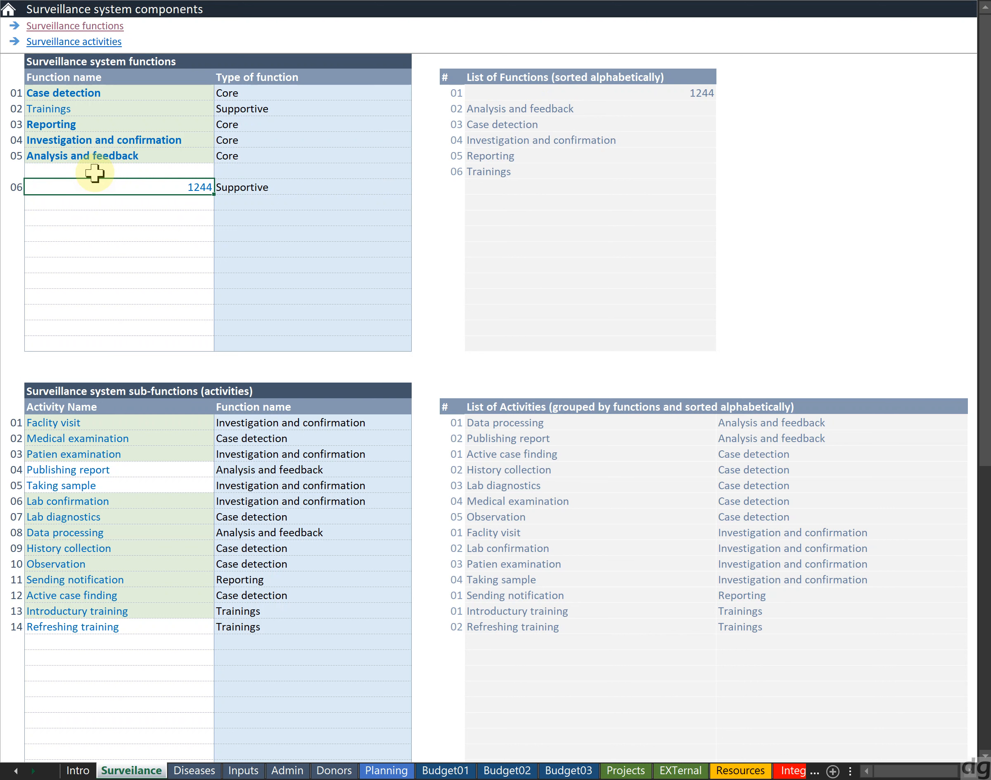
{"action": "key", "text": "Up"}
{"action": "key", "text": "shift+Right"}
{"action": "key", "text": "shift+Left"}
{"action": "key", "text": "Down"}
{"action": "key", "text": "Right"}
{"action": "key", "text": "Right"}
{"action": "key", "text": "Right"}
{"action": "key", "text": "Up"}
{"action": "key", "text": "Up"}
{"action": "key", "text": "Right"}
{"action": "key", "text": "Up"}
{"action": "key", "text": "Up"}
{"action": "key", "text": "Up"}
{"action": "key", "text": "Up"}
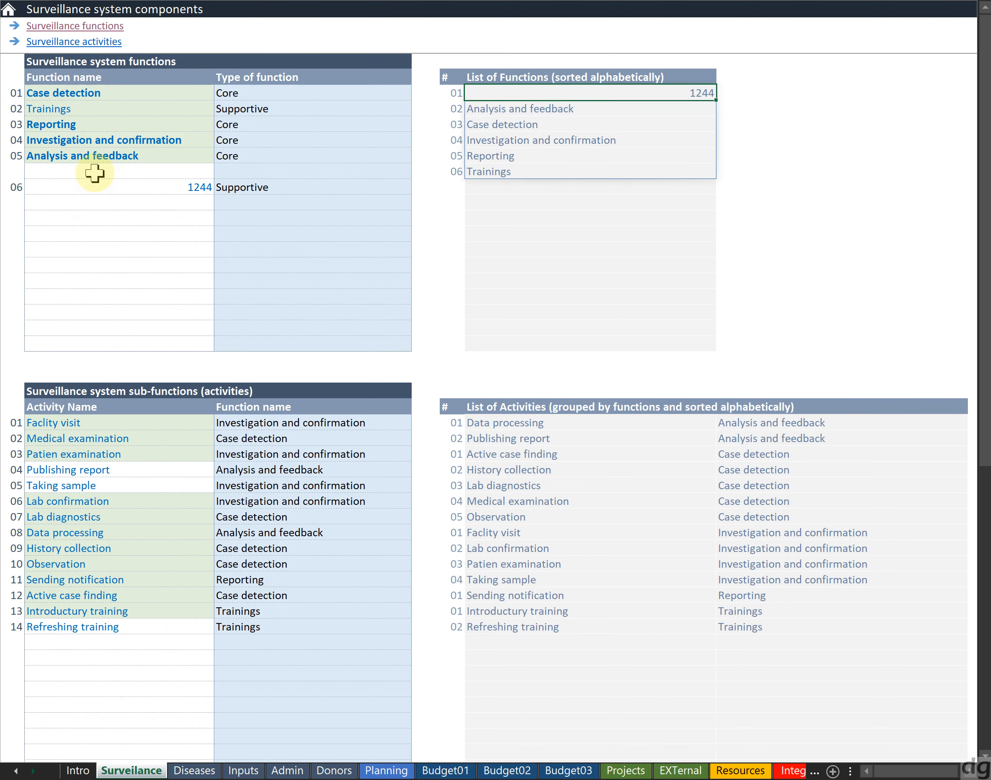
{"action": "key", "text": "Left"}
{"action": "key", "text": "Left"}
{"action": "key", "text": "Left"}
{"action": "key", "text": "Left"}
Delete the 1244 function's name and type
{"action": "key", "text": "Down"}
{"action": "key", "text": "Down"}
{"action": "key", "text": "Down"}
{"action": "key", "text": "Down"}
{"action": "key", "text": "Down"}
{"action": "key", "text": "Down"}
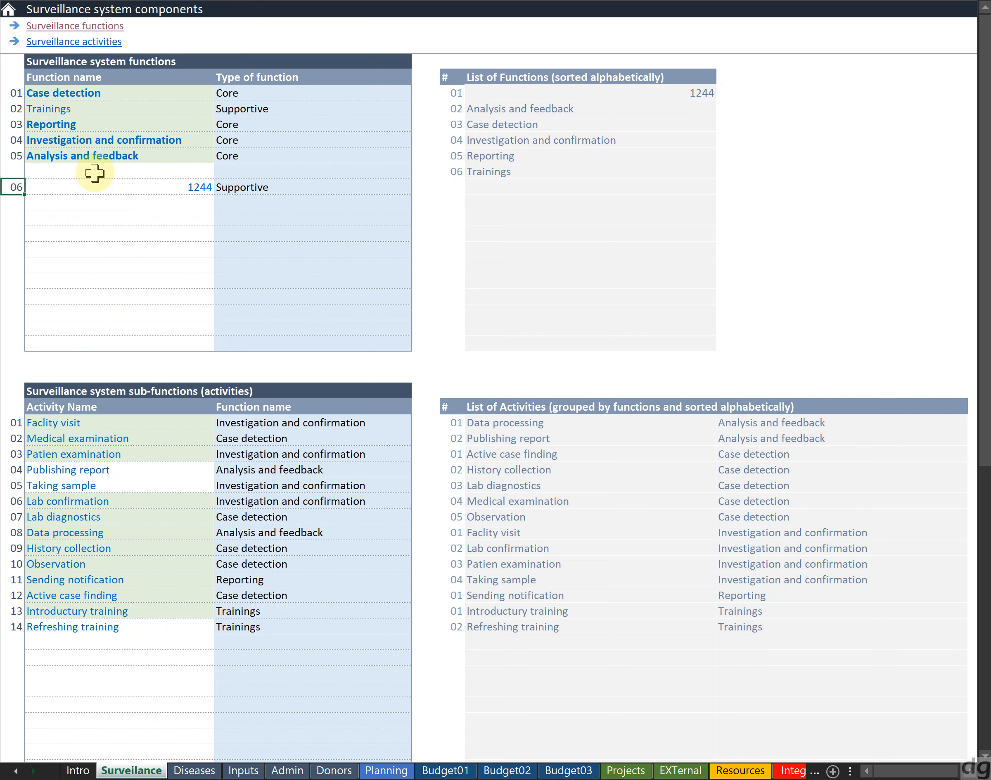
{"action": "key", "text": "shift+Right"}
{"action": "key", "text": "Delete"}
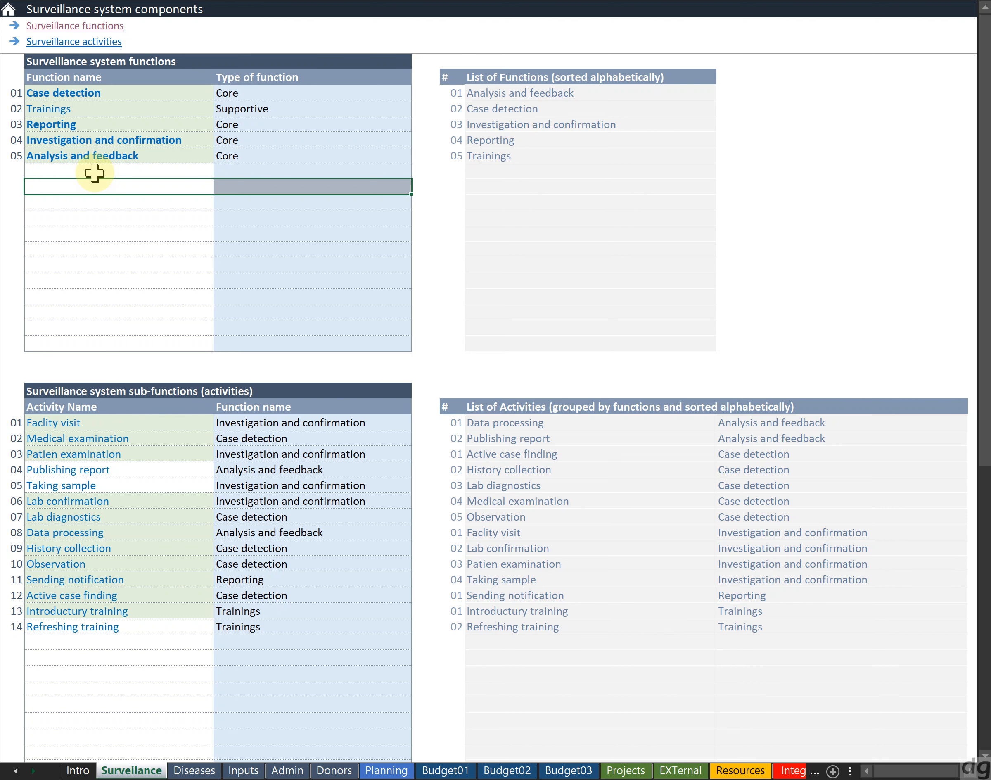
Add a function named 13222 of type Core two rows below the last function
{"action": "left_click", "coordinate": [94, 173]}
{"action": "key", "text": "Down"}
{"action": "key", "text": "Down"}
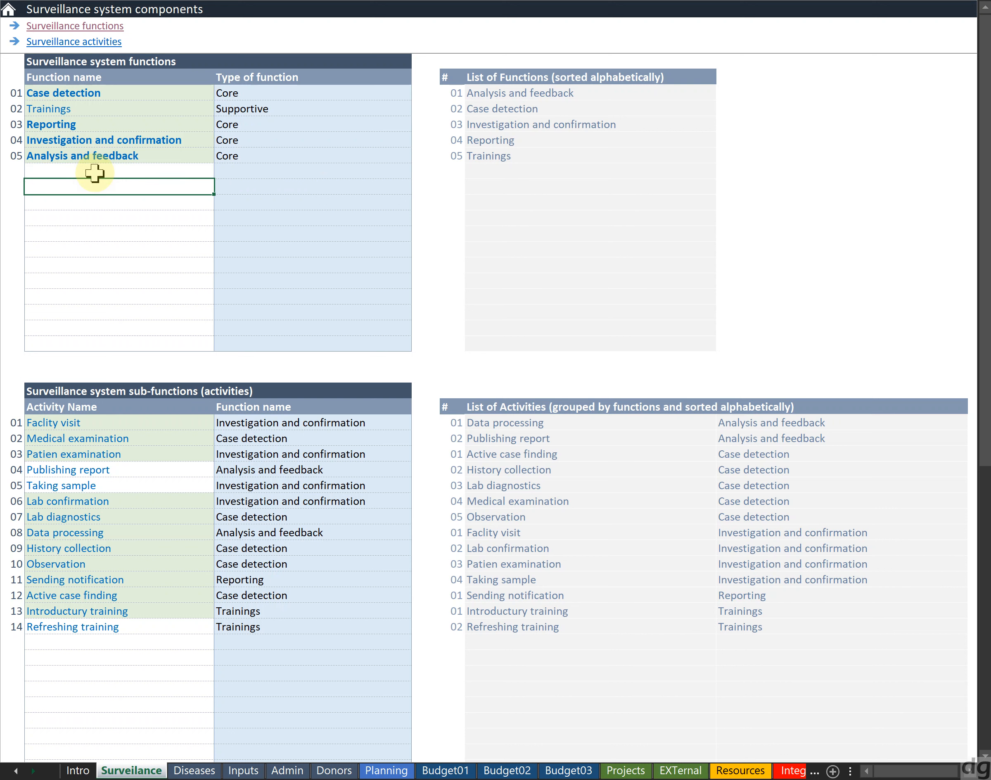
{"action": "key", "text": "Up"}
{"action": "key", "text": "Up"}
{"action": "key", "text": "Up"}
{"action": "key", "text": "Down"}
{"action": "key", "text": "Down"}
{"action": "key", "text": "Down"}
{"action": "key", "text": "Down"}
{"action": "key", "text": "Down"}
{"action": "key", "text": "Down"}
{"action": "key", "text": "Down"}
{"action": "key", "text": "Down"}
{"action": "key", "text": "Down"}
{"action": "key", "text": "Down"}
{"action": "key", "text": "Down"}
{"action": "key", "text": "Down"}
{"action": "key", "text": "Down"}
{"action": "key", "text": "Down"}
{"action": "key", "text": "Down"}
{"action": "key", "text": "Down"}
{"action": "key", "text": "Down"}
{"action": "key", "text": "Down"}
{"action": "key", "text": "Down"}
{"action": "key", "text": "Down"}
{"action": "key", "text": "Down"}
{"action": "key", "text": "Down"}
{"action": "key", "text": "Down"}
{"action": "key", "text": "Down"}
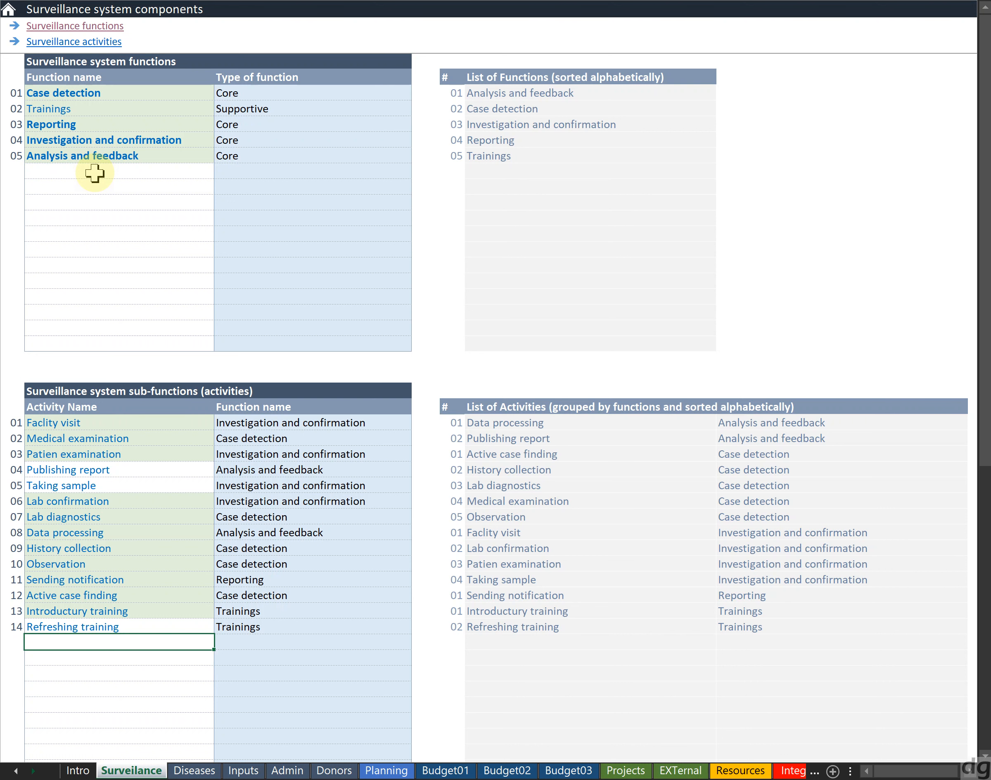
{"action": "left_click", "coordinate": [64, 179]}
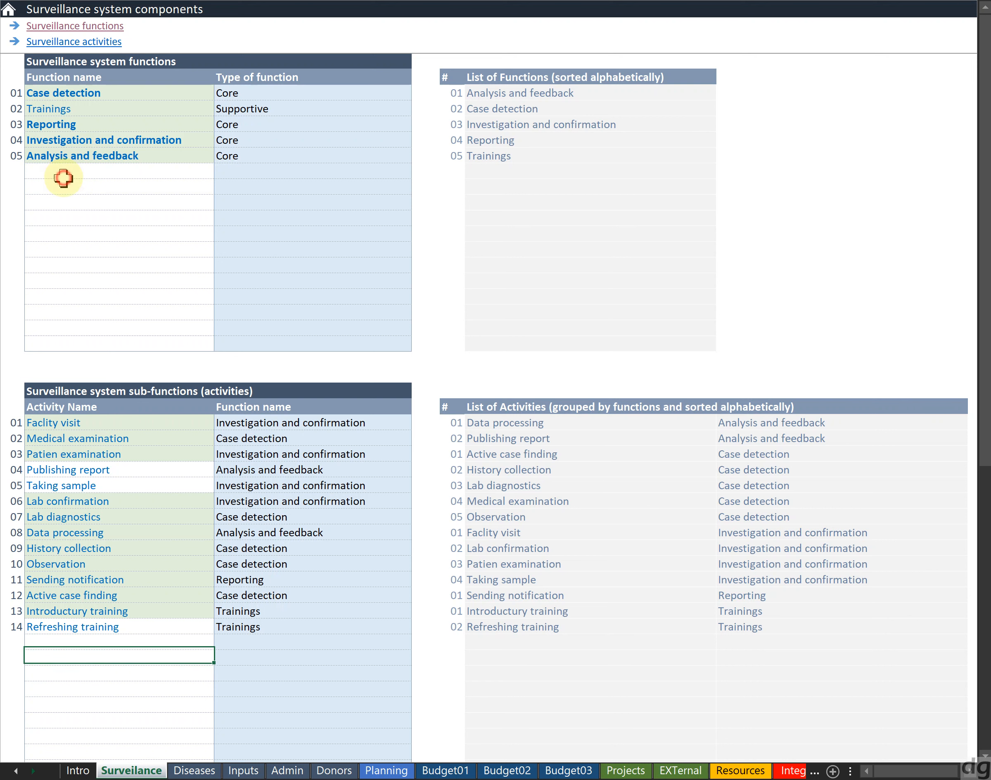
{"action": "key", "text": "Down"}
{"action": "type", "text": "13222"}
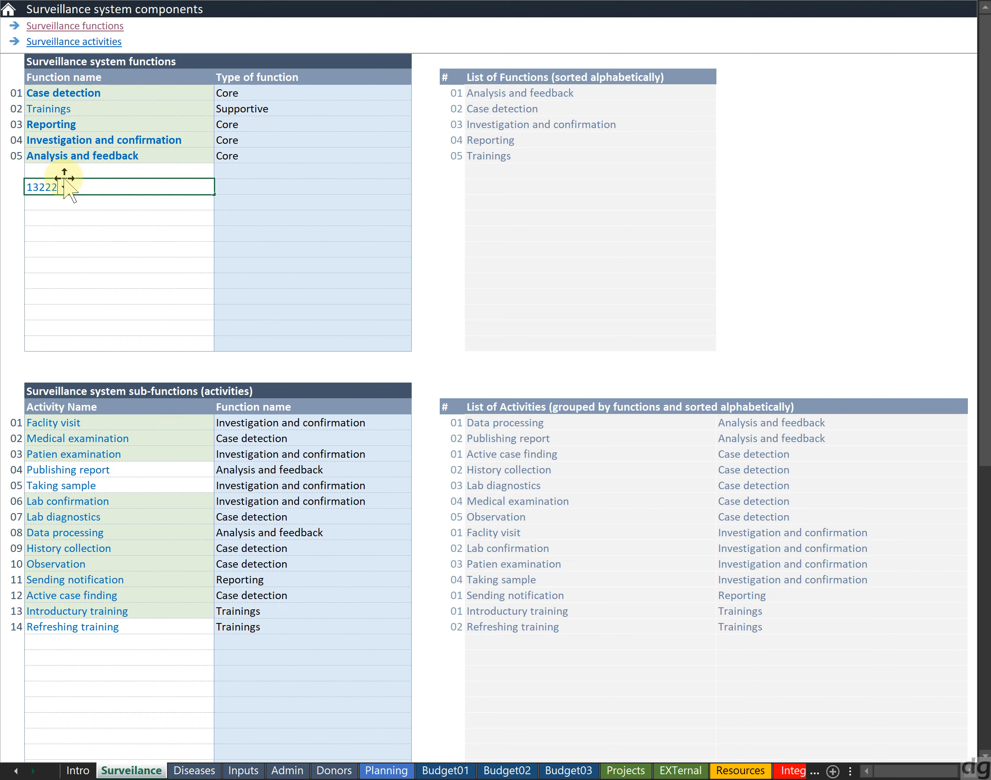
{"action": "key", "text": "Tab"}
{"action": "type", "text": "c"}
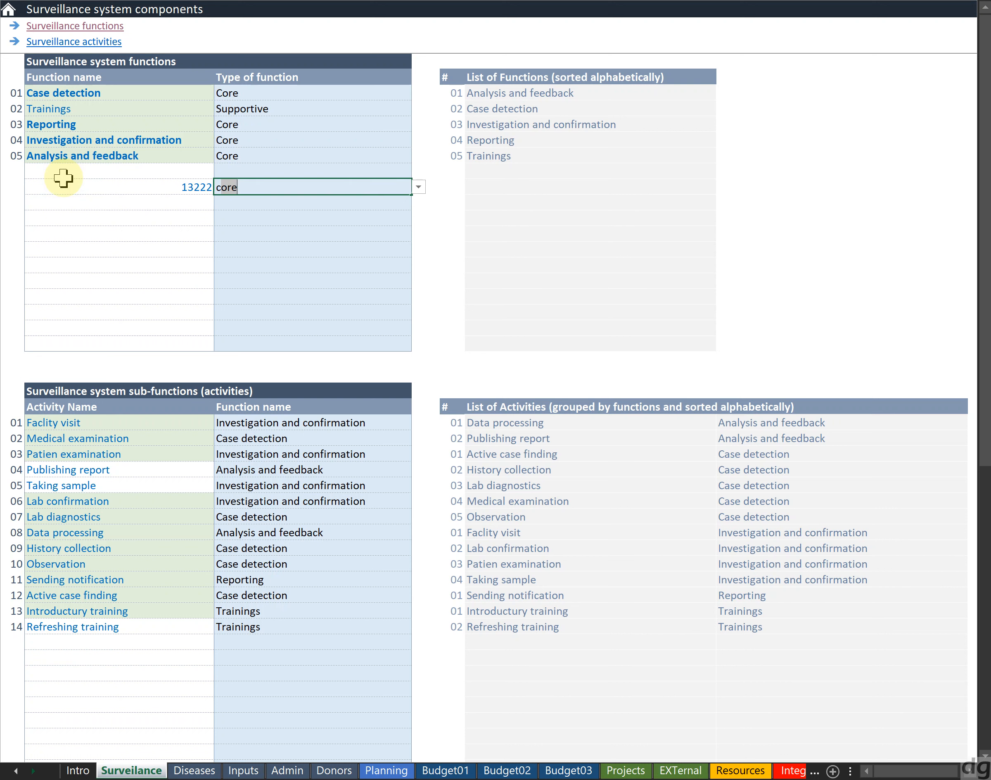
{"action": "key", "text": "Down"}
Add a function named 4505050 of type Supportive in the blank row above it
{"action": "key", "text": "Up"}
{"action": "key", "text": "Left"}
{"action": "key", "text": "Up"}
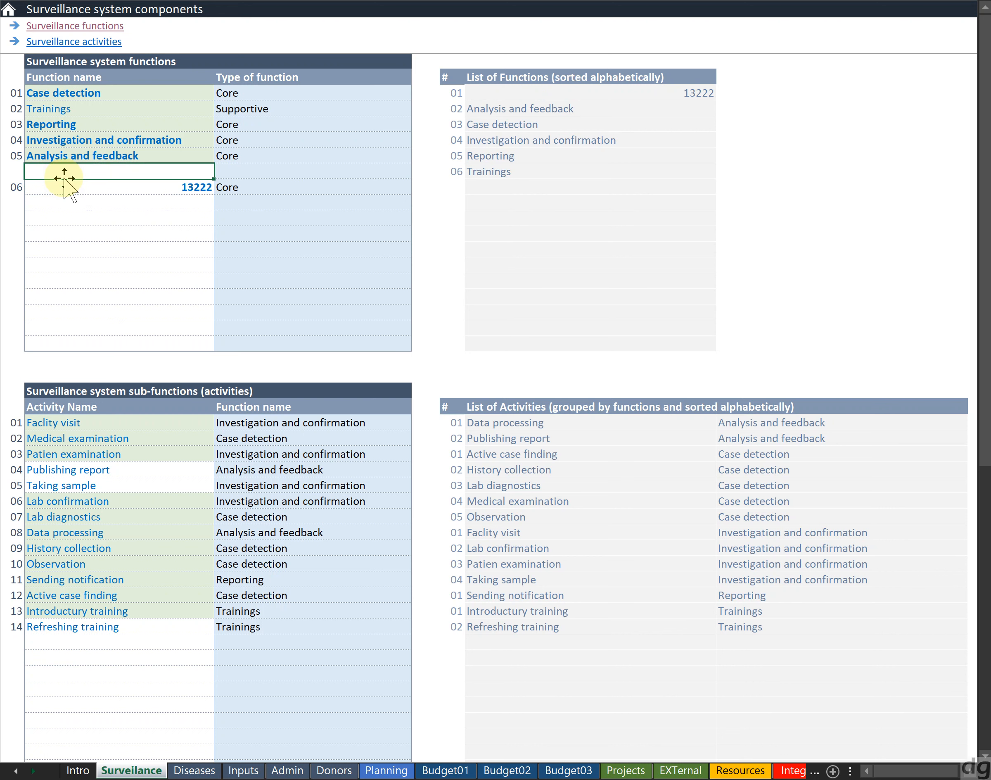
{"action": "type", "text": "4505050"}
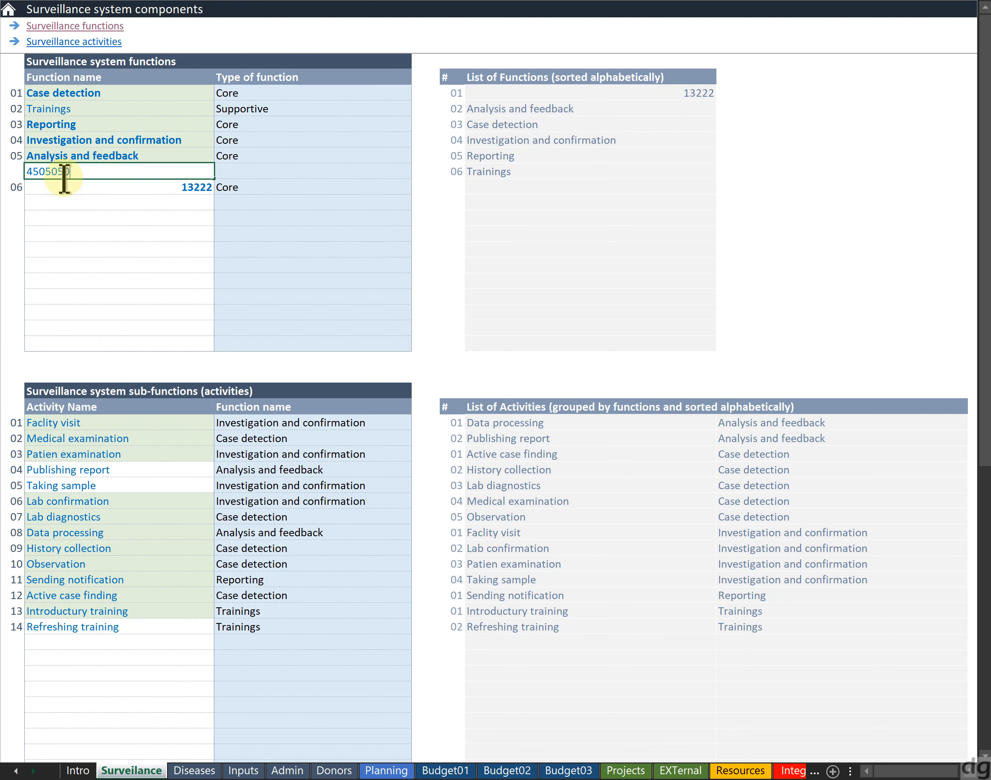
{"action": "key", "text": "Return"}
{"action": "key", "text": "Up"}
{"action": "key", "text": "Tab"}
{"action": "key", "text": "alt+Down"}
{"action": "key", "text": "Down"}
{"action": "key", "text": "Return"}
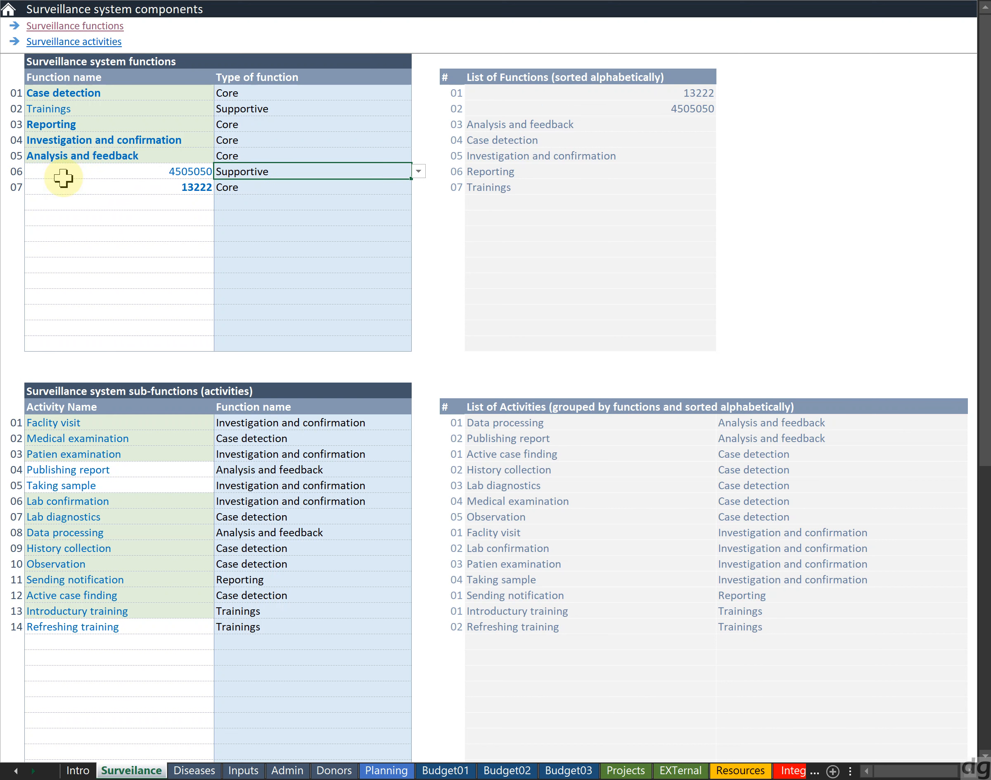
Delete both numeric function entries together with their types
{"action": "left_click", "coordinate": [651, 107]}
{"action": "key", "text": "Left"}
{"action": "key", "text": "Left"}
{"action": "key", "text": "Left"}
{"action": "key", "text": "Left"}
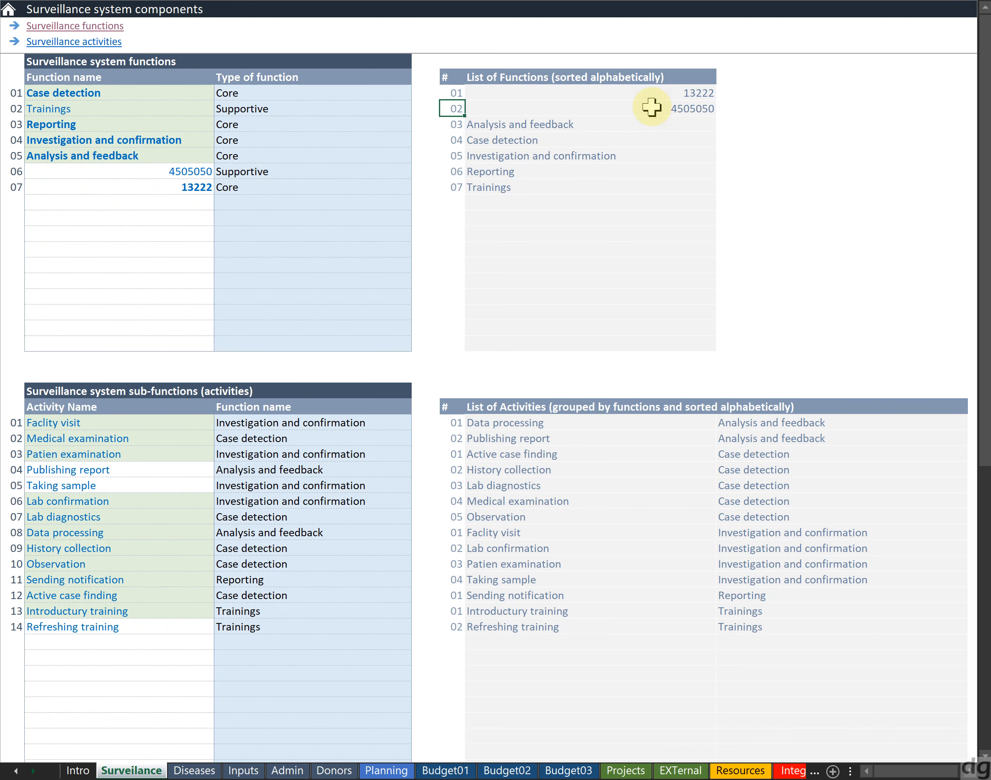
{"action": "key", "text": "Down"}
{"action": "key", "text": "Down"}
{"action": "key", "text": "Down"}
{"action": "key", "text": "Right"}
{"action": "key", "text": "Down"}
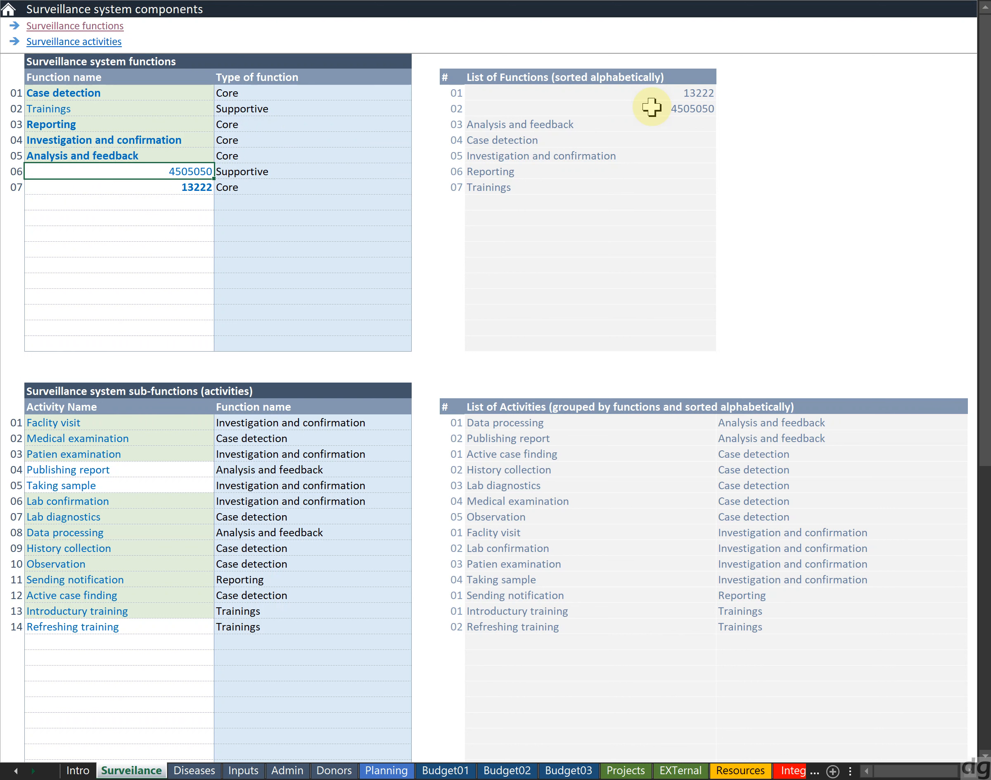
{"action": "key", "text": "shift+Down"}
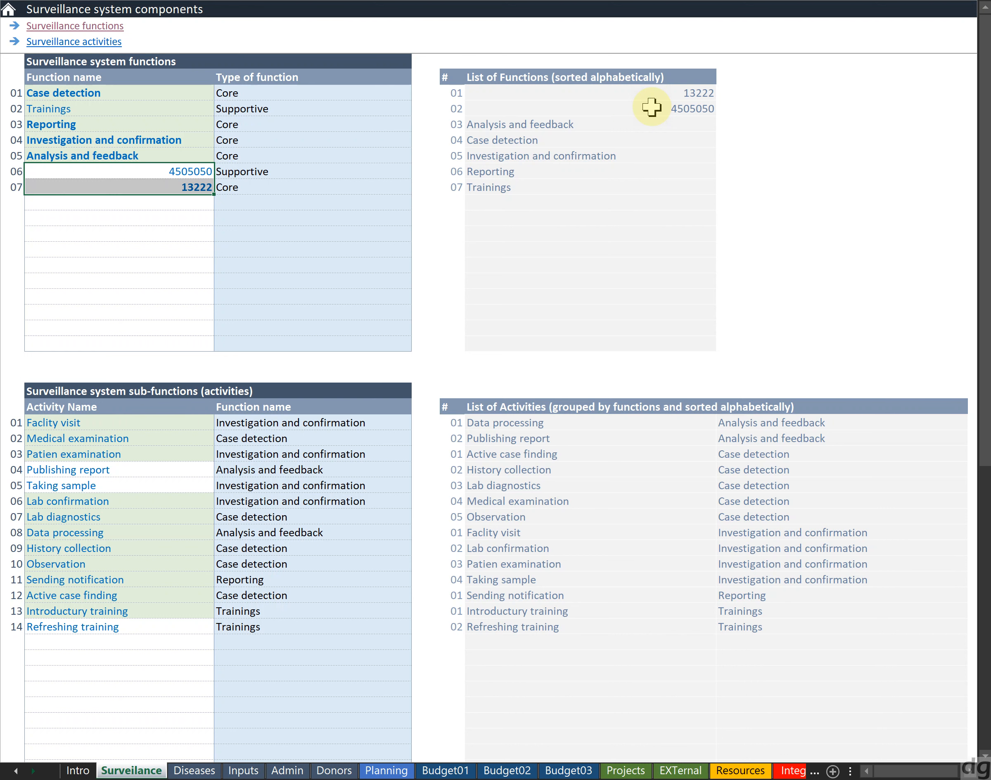
{"action": "key", "text": "Right"}
{"action": "key", "text": "Right"}
{"action": "key", "text": "Right"}
{"action": "key", "text": "Left"}
{"action": "key", "text": "Left"}
{"action": "key", "text": "Left"}
{"action": "key", "text": "shift+Down"}
{"action": "key", "text": "shift+Right"}
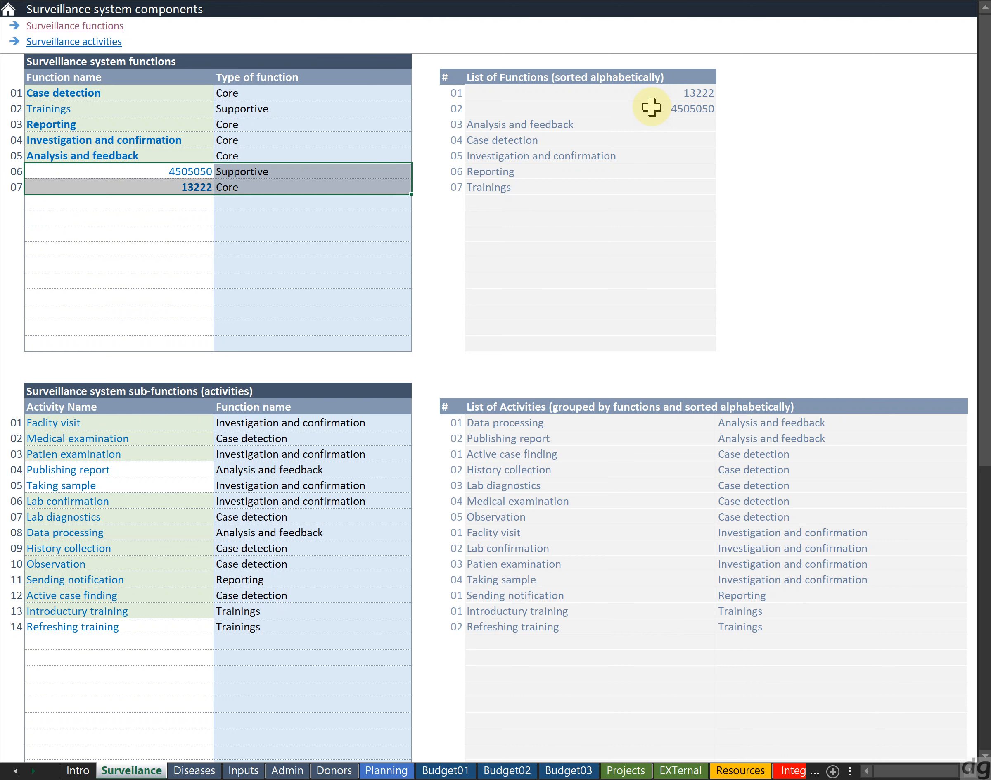
{"action": "key", "text": "Delete"}
Try to clear the Analysis and feedback row extending into the protected list of functions, and dismiss the warning
{"action": "key", "text": "Left"}
{"action": "key", "text": "Up"}
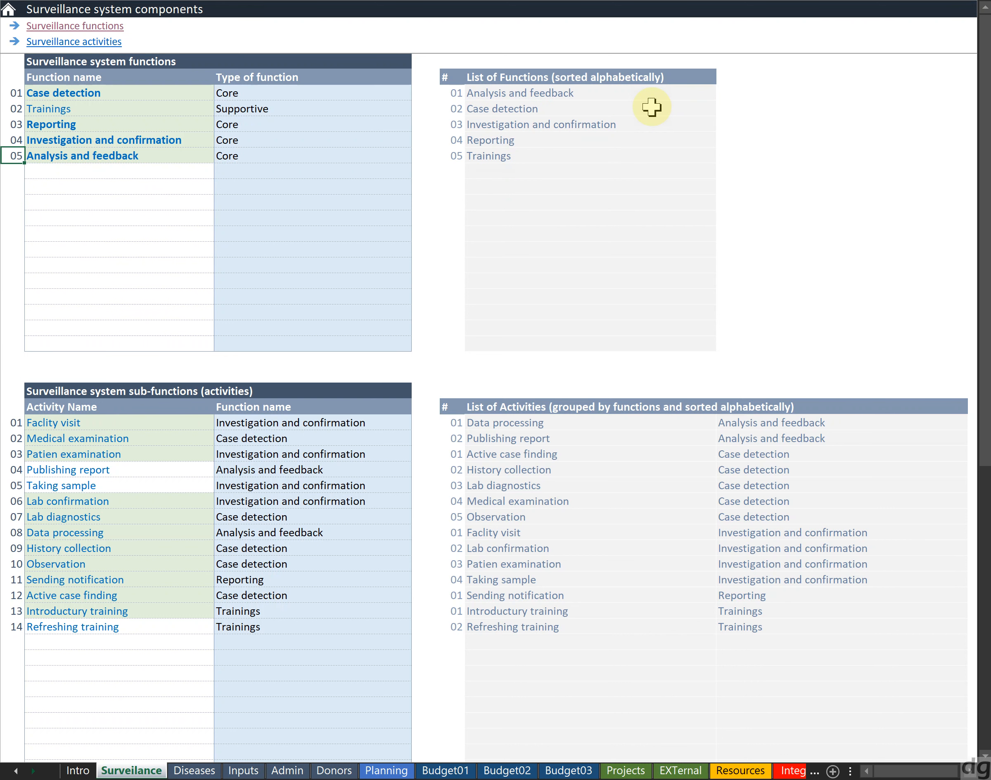
{"action": "key", "text": "shift+Right"}
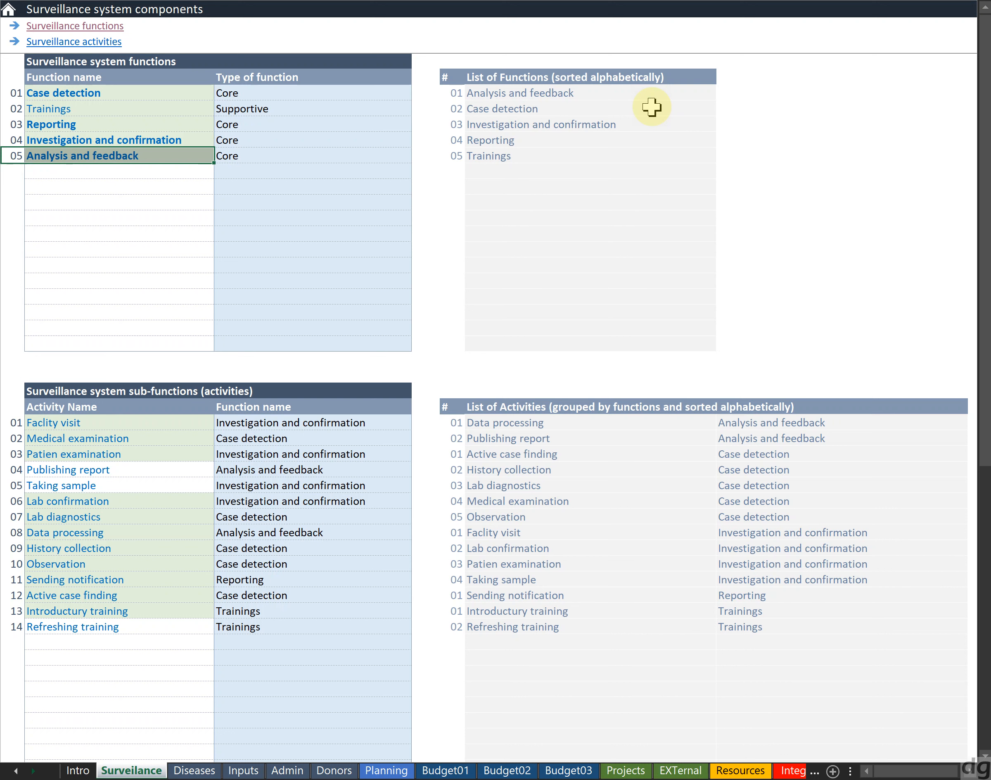
{"action": "key", "text": "shift+Right"}
{"action": "key", "text": "shift+Right"}
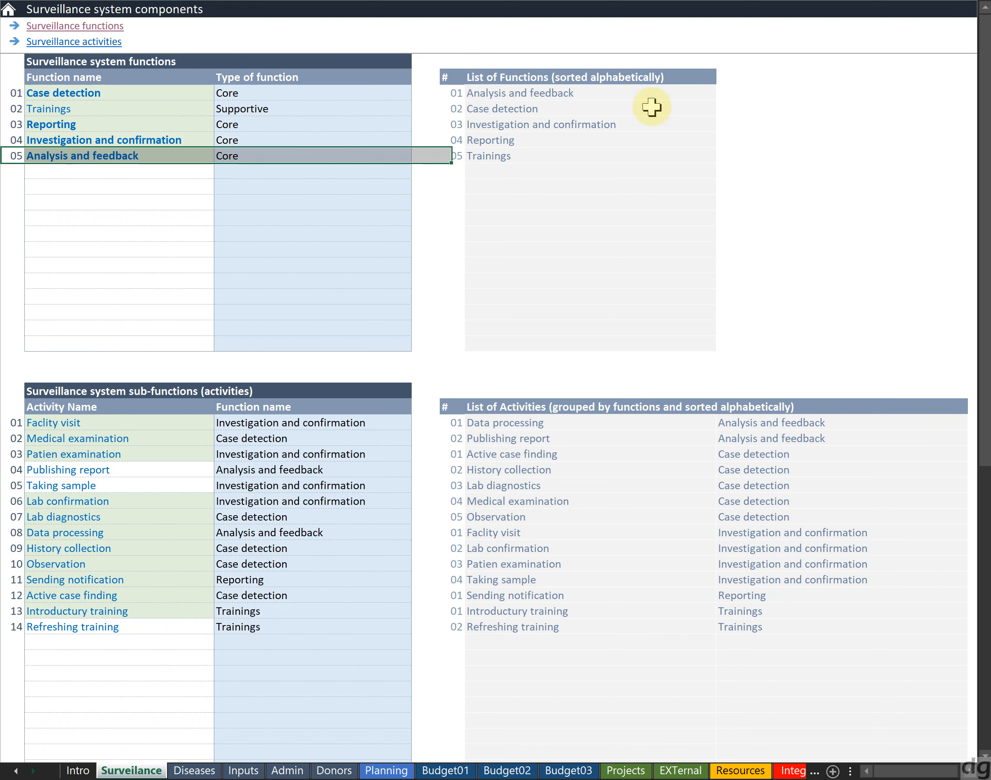
{"action": "key", "text": "Delete"}
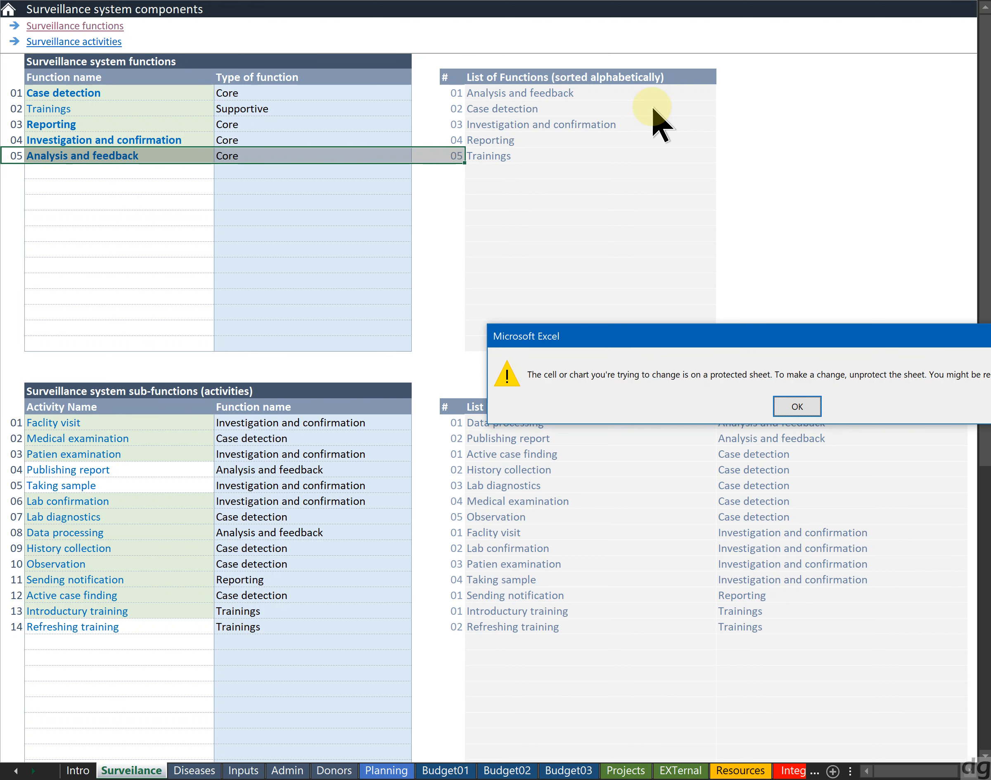
{"action": "key", "text": "Return"}
Review the rows of the activities table and the functions table
{"action": "key", "text": "Right"}
{"action": "key", "text": "Down"}
{"action": "key", "text": "Down"}
{"action": "key", "text": "Down"}
{"action": "key", "text": "Down"}
{"action": "key", "text": "Down"}
{"action": "key", "text": "Down"}
{"action": "key", "text": "Down"}
{"action": "key", "text": "Down"}
{"action": "key", "text": "Down"}
{"action": "key", "text": "Down"}
{"action": "key", "text": "Down"}
{"action": "key", "text": "Down"}
{"action": "key", "text": "Down"}
{"action": "key", "text": "Down"}
{"action": "key", "text": "Down"}
{"action": "key", "text": "Down"}
{"action": "key", "text": "Down"}
{"action": "key", "text": "Down"}
{"action": "key", "text": "Down"}
{"action": "key", "text": "Down"}
{"action": "key", "text": "Down"}
{"action": "key", "text": "Down"}
{"action": "key", "text": "Down"}
{"action": "key", "text": "Down"}
{"action": "key", "text": "Down"}
{"action": "key", "text": "Down"}
{"action": "key", "text": "Down"}
{"action": "key", "text": "Down"}
{"action": "key", "text": "Down"}
{"action": "key", "text": "Down"}
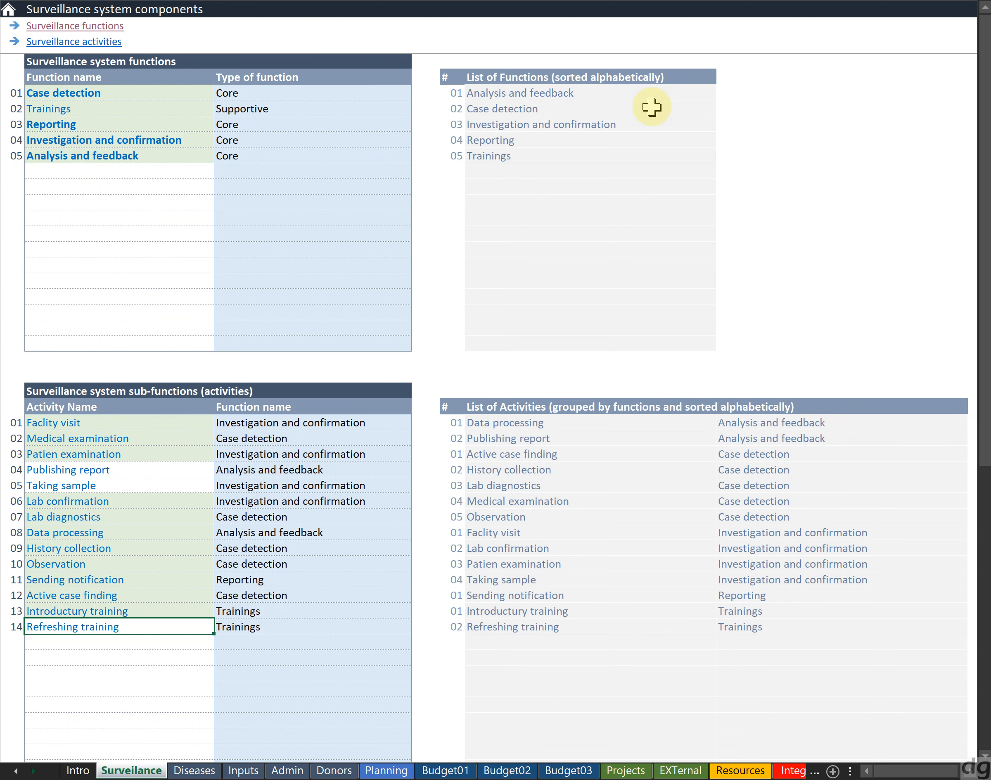
{"action": "key", "text": "Up"}
{"action": "key", "text": "Up"}
{"action": "key", "text": "Up"}
{"action": "key", "text": "Up"}
{"action": "key", "text": "Up"}
{"action": "key", "text": "Up"}
{"action": "key", "text": "Up"}
{"action": "key", "text": "Up"}
{"action": "key", "text": "Up"}
{"action": "key", "text": "Up"}
{"action": "key", "text": "Up"}
{"action": "key", "text": "Up"}
{"action": "key", "text": "Up"}
{"action": "key", "text": "Up"}
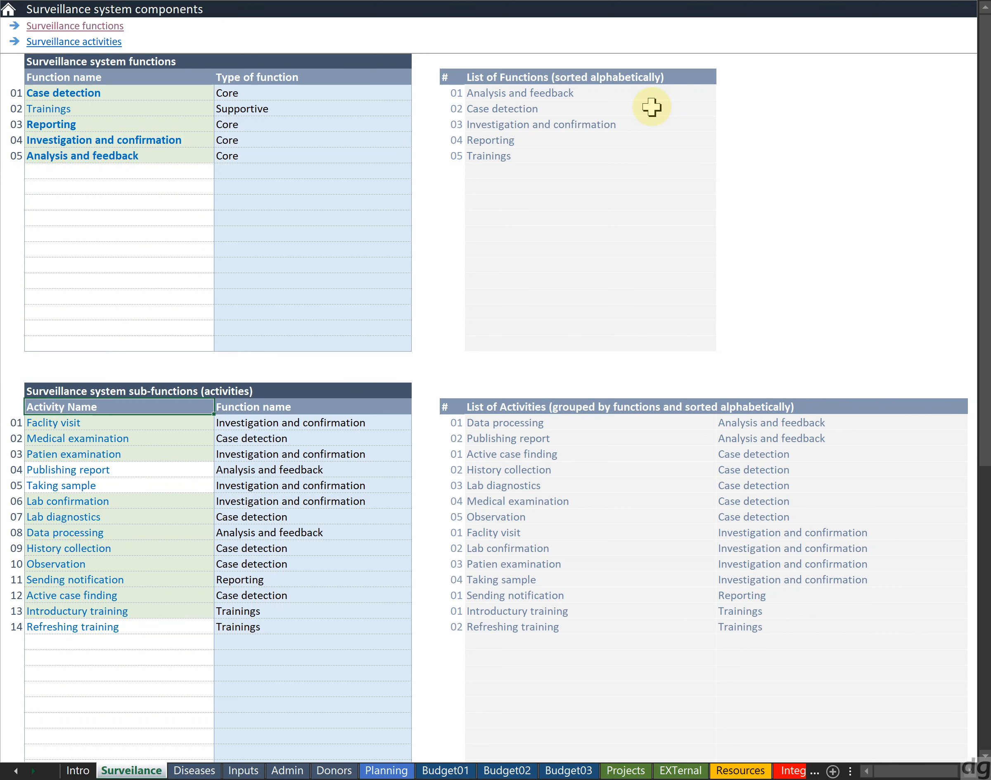
{"action": "key", "text": "Down"}
{"action": "key", "text": "Down"}
{"action": "key", "text": "Down"}
{"action": "key", "text": "Down"}
{"action": "key", "text": "Down"}
{"action": "key", "text": "Down"}
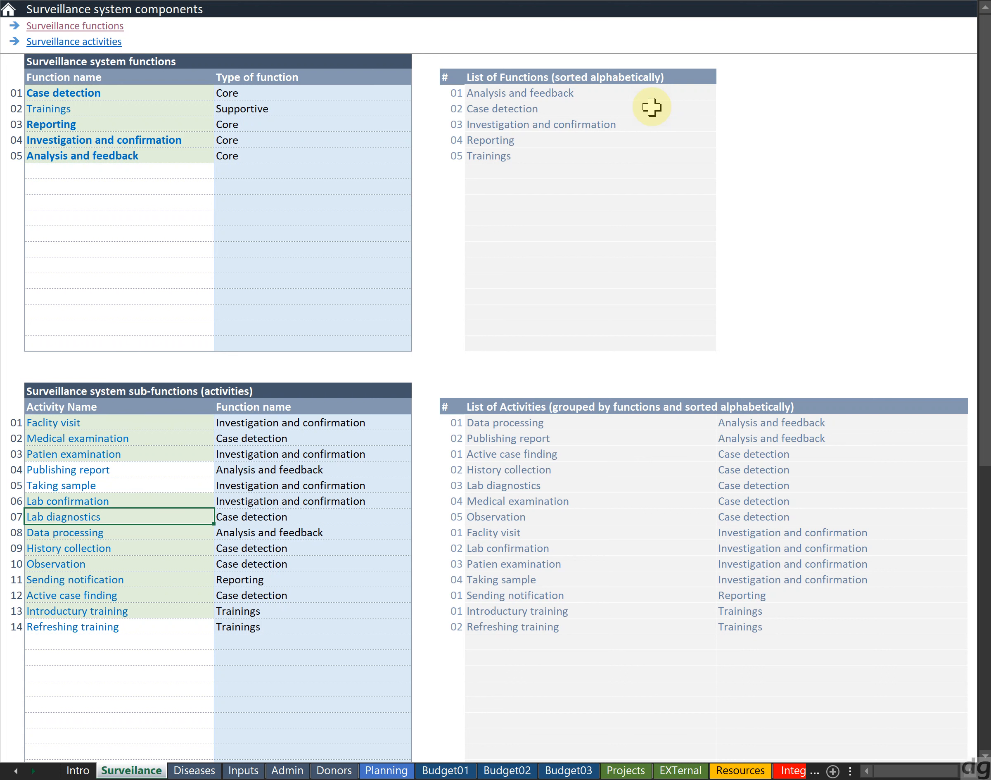
{"action": "key", "text": "Down"}
{"action": "key", "text": "Down"}
{"action": "key", "text": "Down"}
{"action": "key", "text": "Down"}
{"action": "key", "text": "Down"}
{"action": "key", "text": "Down"}
{"action": "key", "text": "Down"}
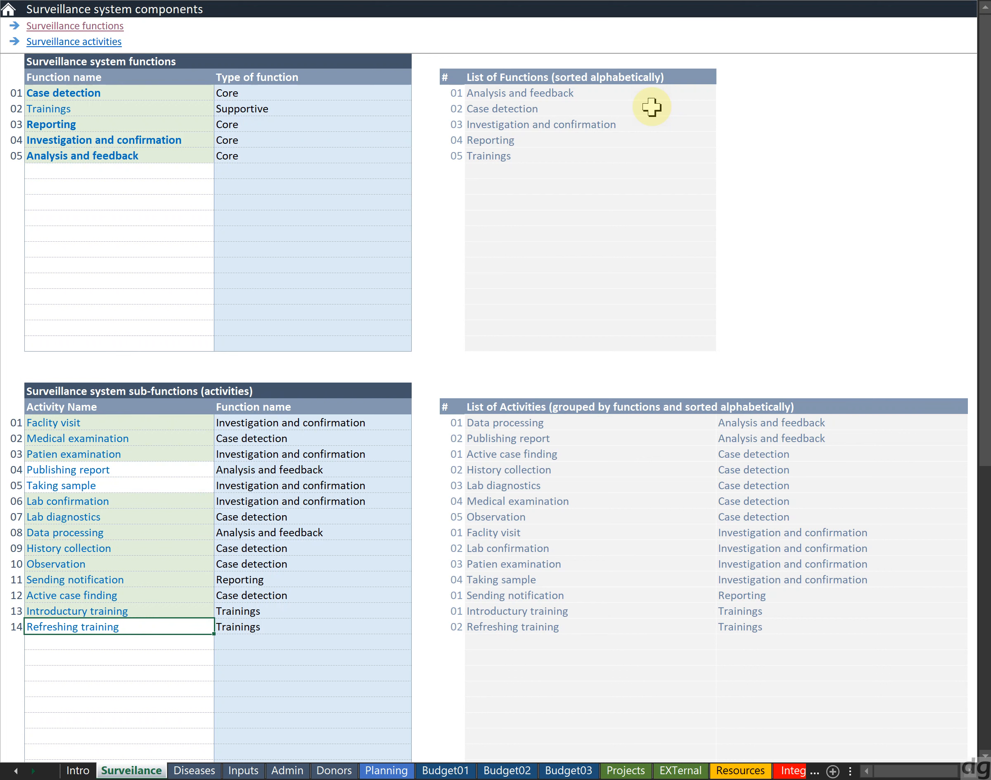
{"action": "key", "text": "Down"}
{"action": "key", "text": "Up"}
{"action": "key", "text": "Up"}
{"action": "key", "text": "Up"}
{"action": "key", "text": "Up"}
{"action": "key", "text": "Up"}
{"action": "key", "text": "Up"}
{"action": "key", "text": "Up"}
{"action": "key", "text": "Up"}
{"action": "key", "text": "Up"}
{"action": "key", "text": "Up"}
{"action": "key", "text": "Up"}
{"action": "key", "text": "Up"}
{"action": "key", "text": "Up"}
{"action": "key", "text": "Up"}
{"action": "key", "text": "Up"}
{"action": "key", "text": "Up"}
{"action": "key", "text": "Up"}
{"action": "key", "text": "Up"}
{"action": "key", "text": "Up"}
{"action": "key", "text": "Up"}
{"action": "key", "text": "Up"}
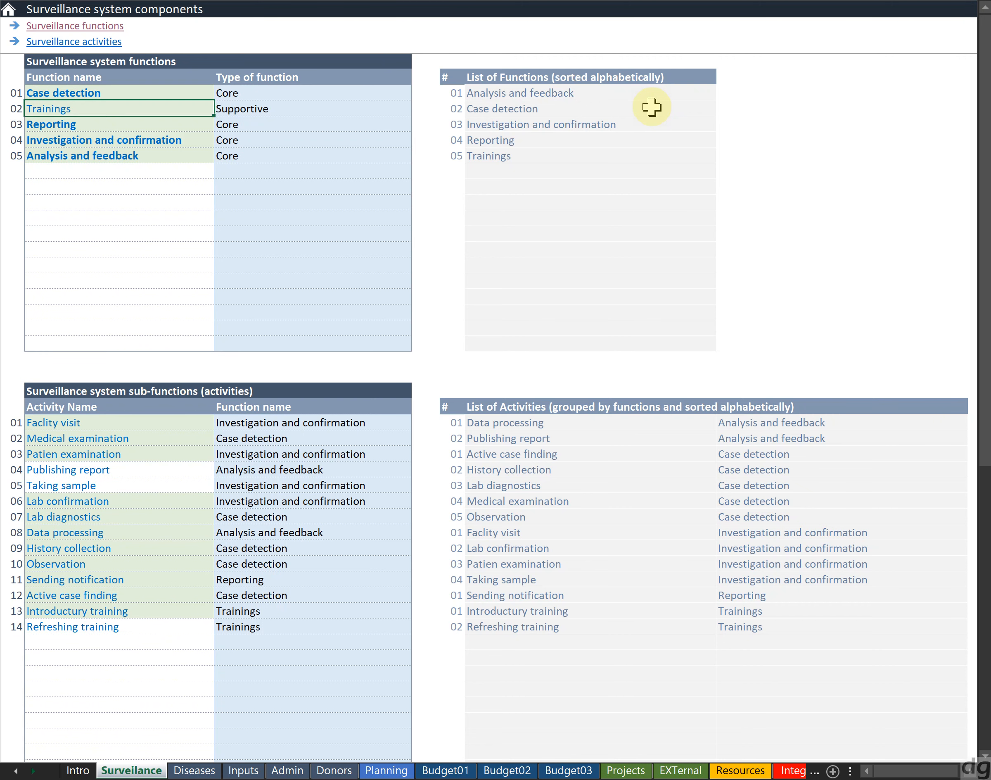
{"action": "key", "text": "Down"}
{"action": "key", "text": "Down"}
{"action": "key", "text": "Down"}
{"action": "key", "text": "Down"}
{"action": "key", "text": "Down"}
{"action": "key", "text": "Down"}
{"action": "key", "text": "Down"}
{"action": "key", "text": "Down"}
{"action": "key", "text": "Down"}
{"action": "key", "text": "Down"}
{"action": "key", "text": "Down"}
{"action": "key", "text": "Down"}
{"action": "key", "text": "Down"}
{"action": "key", "text": "Down"}
{"action": "key", "text": "Down"}
{"action": "key", "text": "Down"}
{"action": "key", "text": "Down"}
{"action": "key", "text": "Down"}
{"action": "key", "text": "Down"}
{"action": "key", "text": "Down"}
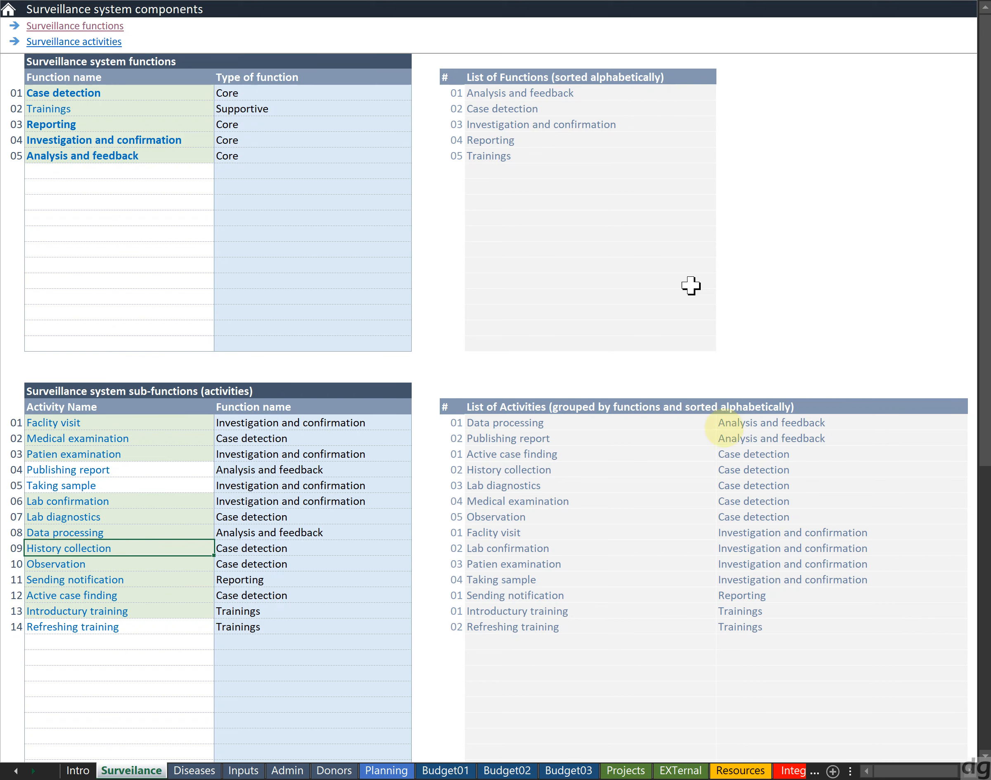
Switch to the Planning sheet and then to the Projects sheet
{"action": "left_click", "coordinate": [388, 772]}
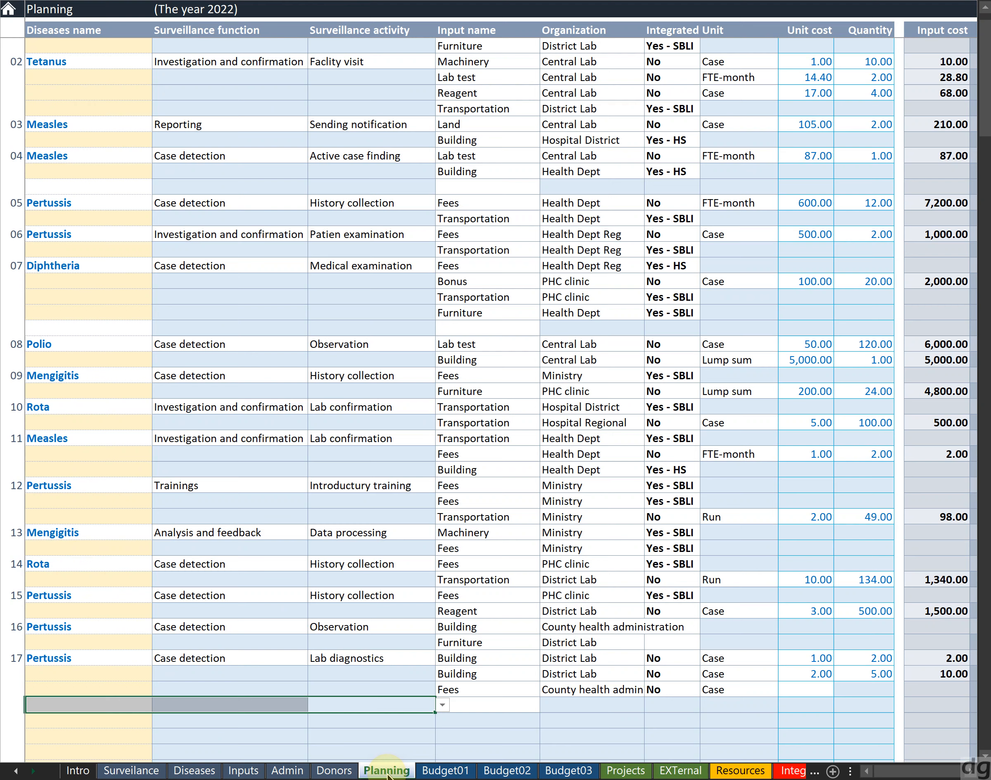
{"action": "left_click", "coordinate": [611, 772]}
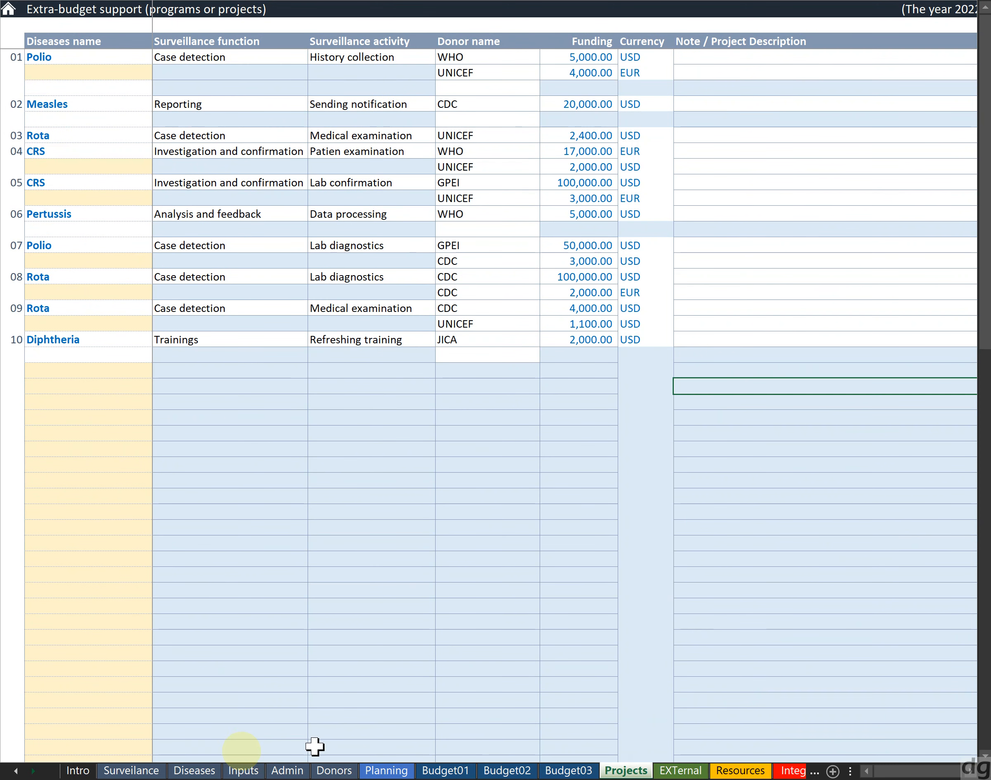
Switch to the Surveillance sheet and add an activity named new activities under the Case detection function
{"action": "left_click", "coordinate": [152, 771]}
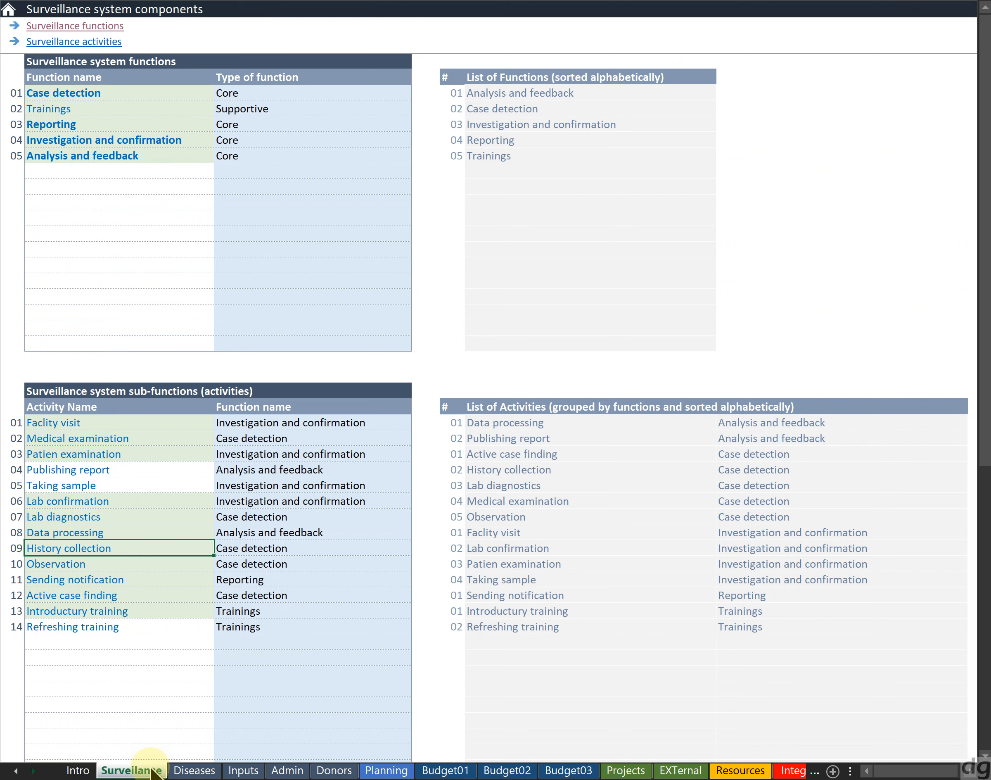
{"action": "left_click", "coordinate": [137, 606]}
{"action": "key", "text": "Down"}
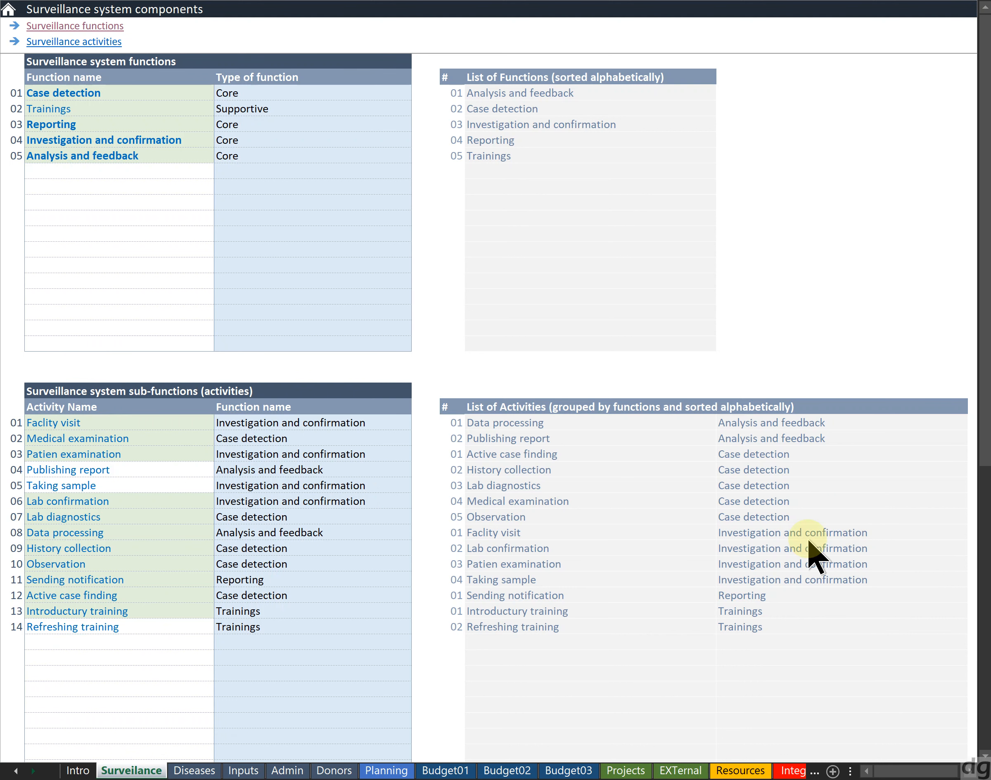
{"action": "key", "text": "Down"}
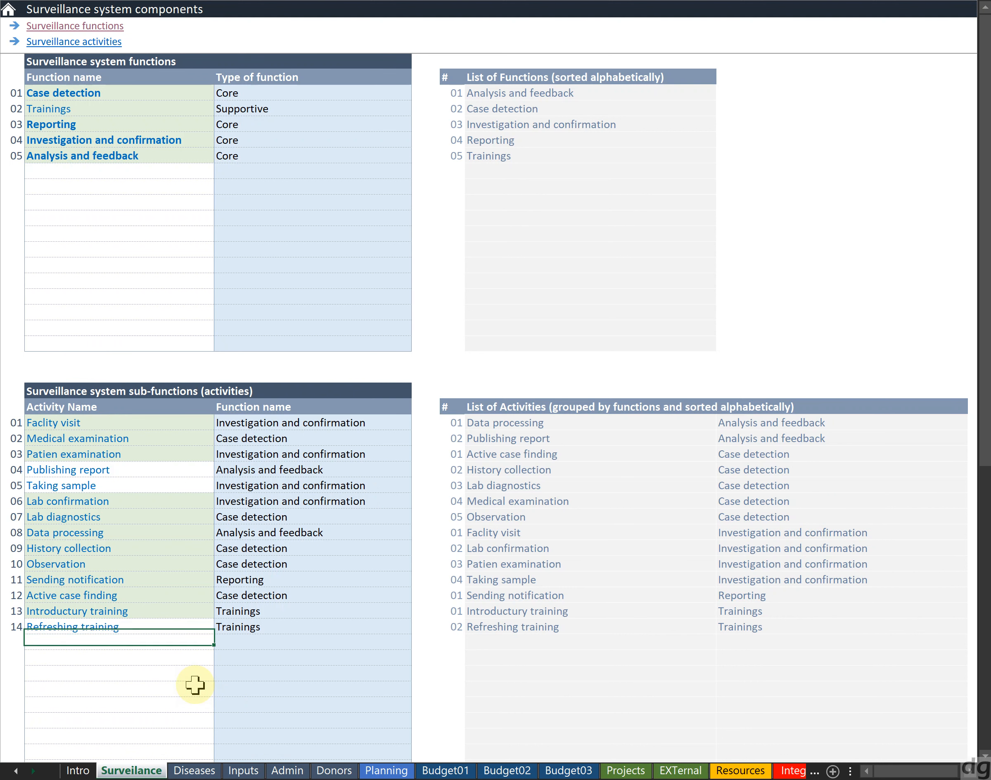
{"action": "type", "text": "new "}
{"action": "type", "text": "activities"}
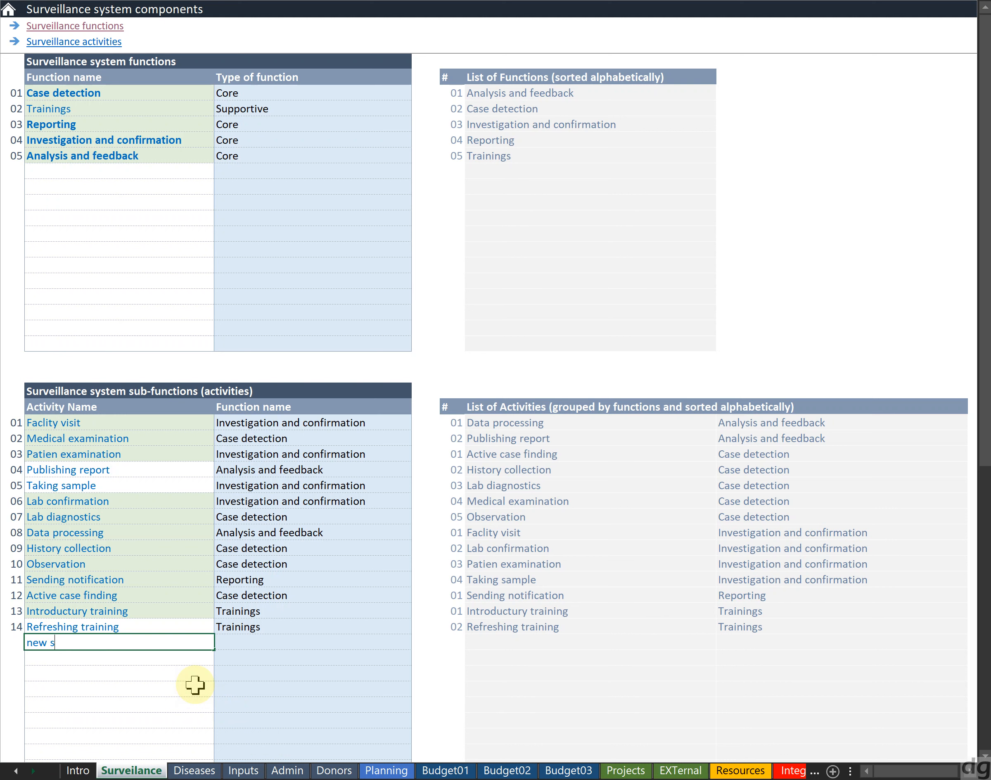
{"action": "key", "text": "Tab"}
{"action": "key", "text": "alt+Down"}
{"action": "key", "text": "Down"}
{"action": "key", "text": "Return"}
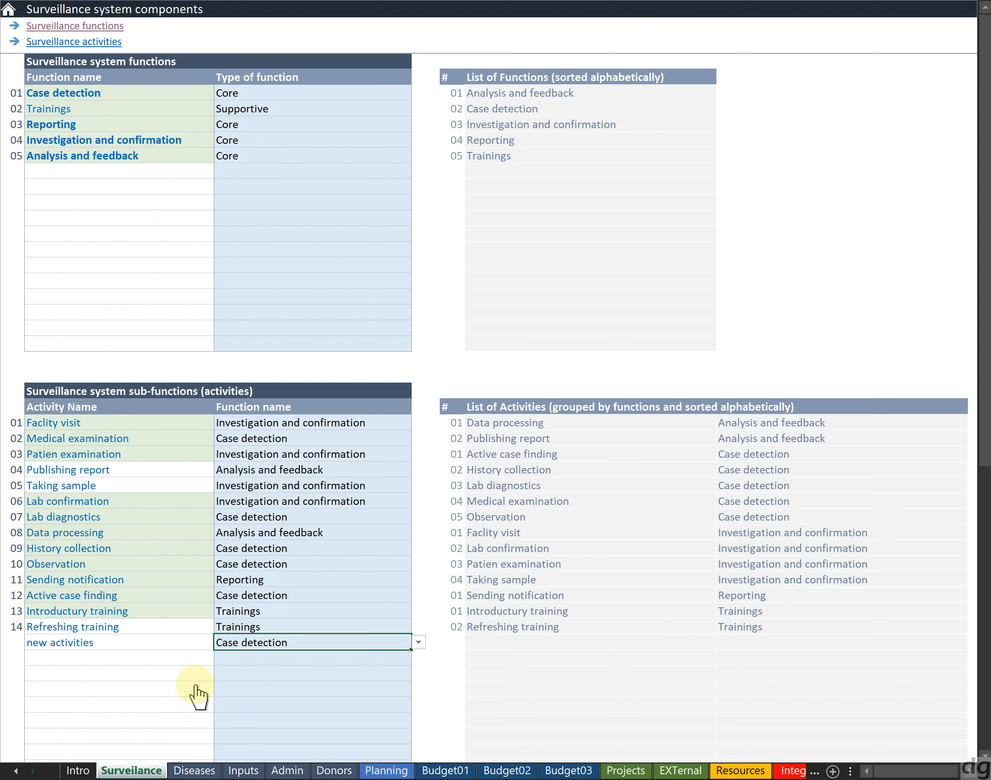
{"action": "key", "text": "Return"}
{"action": "key", "text": "Up"}
Delete the new activities row together with its function name
{"action": "key", "text": "Right"}
{"action": "key", "text": "Right"}
{"action": "key", "text": "Right"}
{"action": "key", "text": "Left"}
{"action": "key", "text": "Left"}
{"action": "key", "text": "Left"}
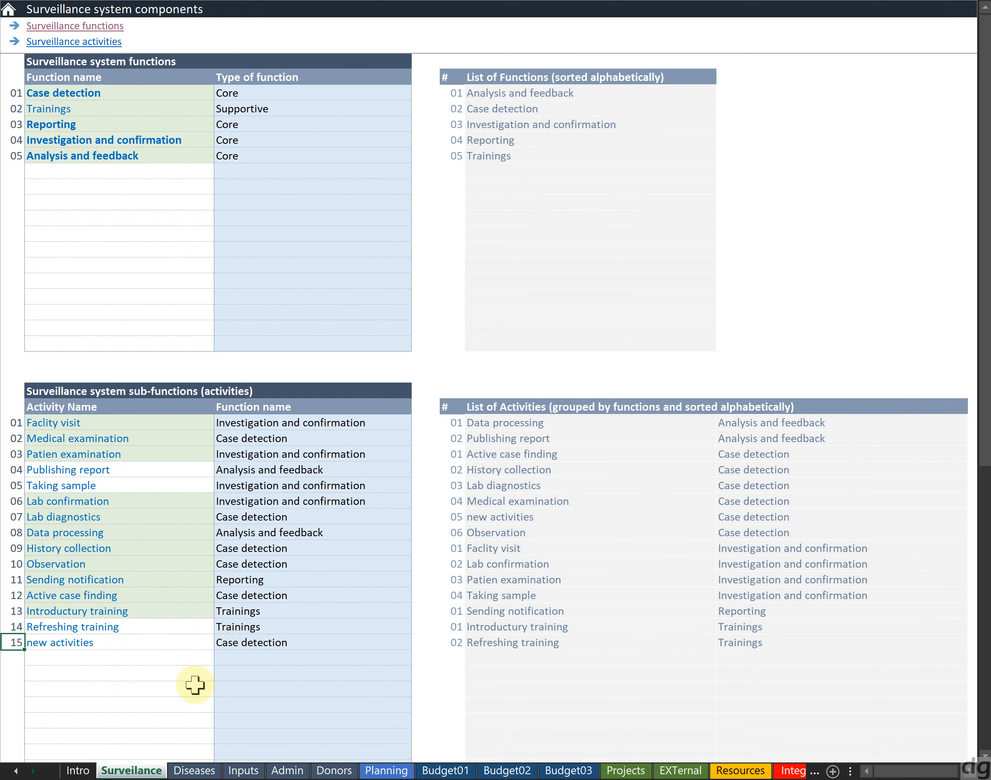
{"action": "key", "text": "shift+Right"}
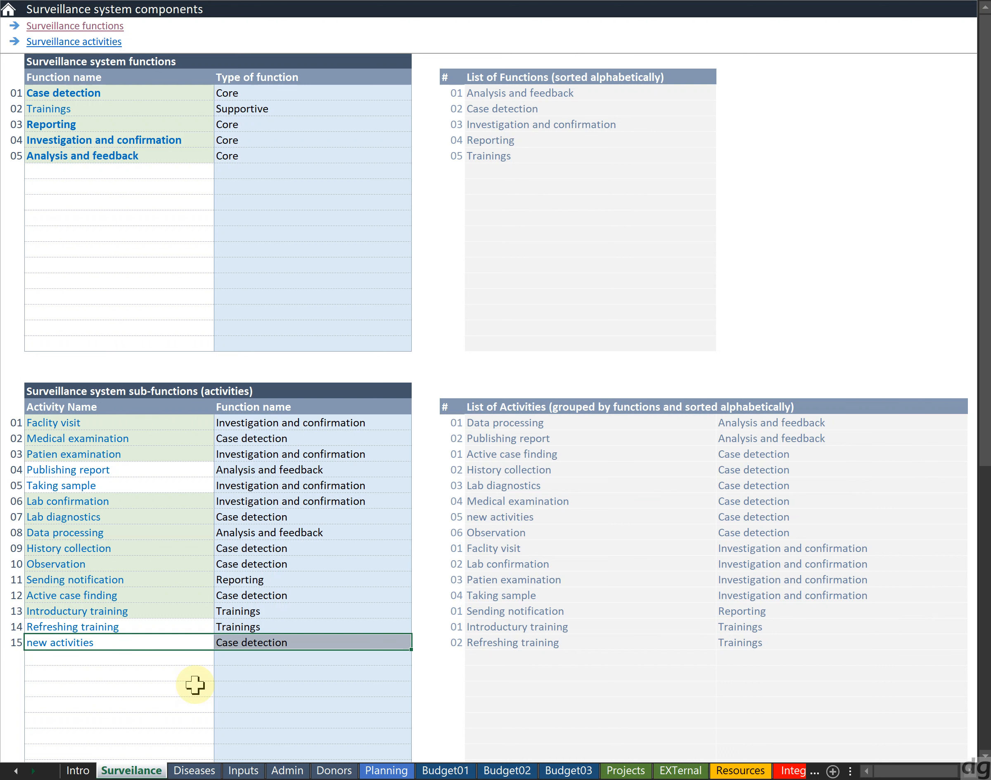
{"action": "key", "text": "Delete"}
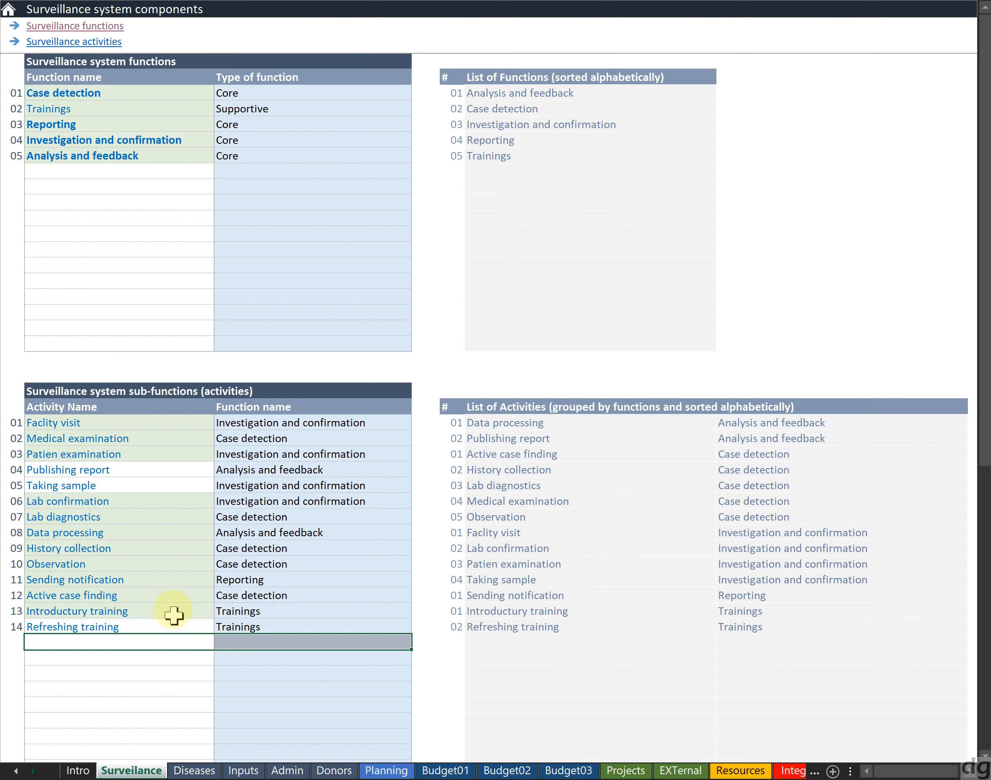
Enter a duplicate activity Lab diagnostics in the first empty row of the activities table
{"action": "left_click", "coordinate": [173, 612]}
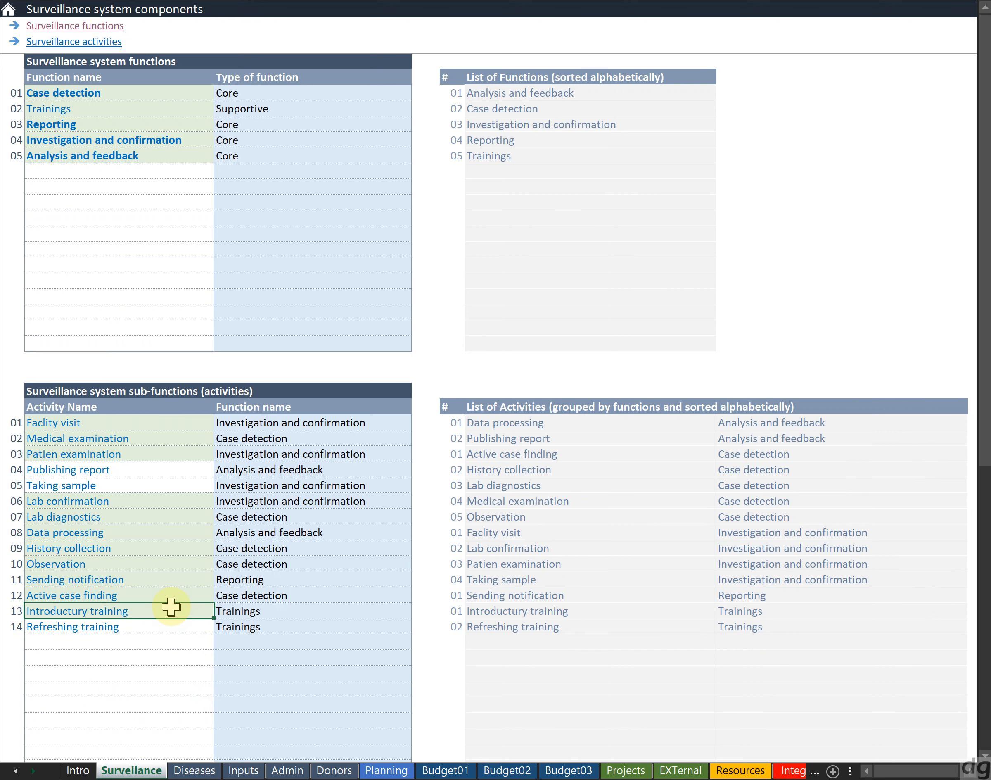
{"action": "left_click", "coordinate": [153, 610]}
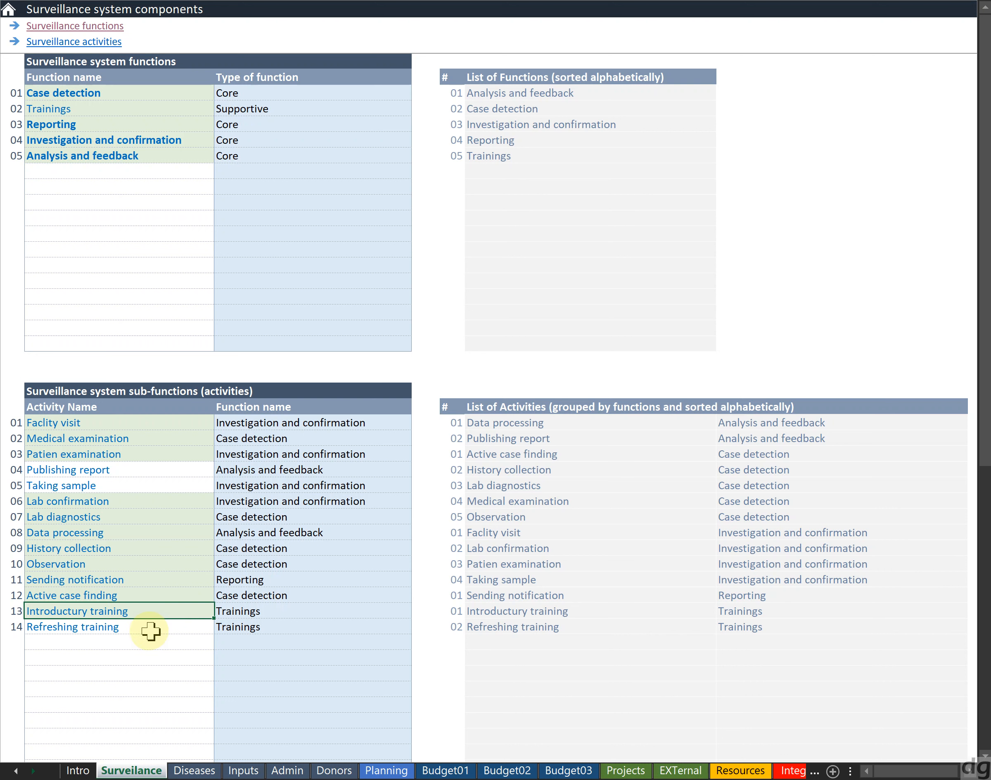
{"action": "left_click", "coordinate": [147, 629]}
{"action": "left_click", "coordinate": [151, 641]}
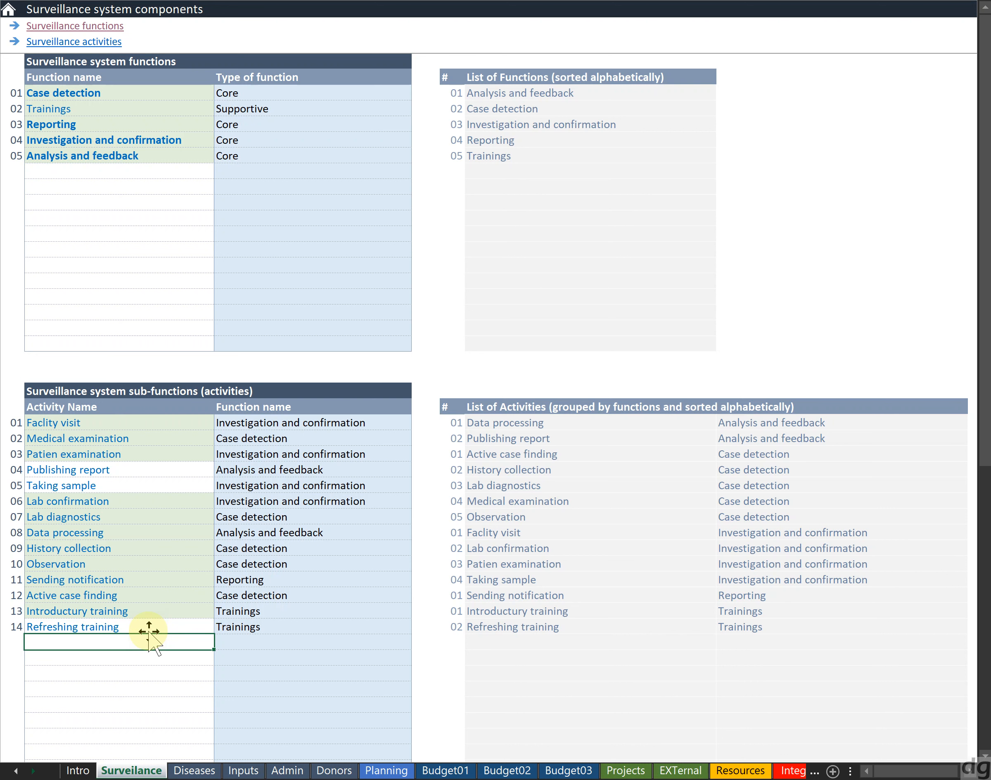
{"action": "type", "text": "Lab Di"}
{"action": "key", "text": "Return"}
Examine the two highlighted Lab diagnostics entries in the activities table
{"action": "key", "text": "Up"}
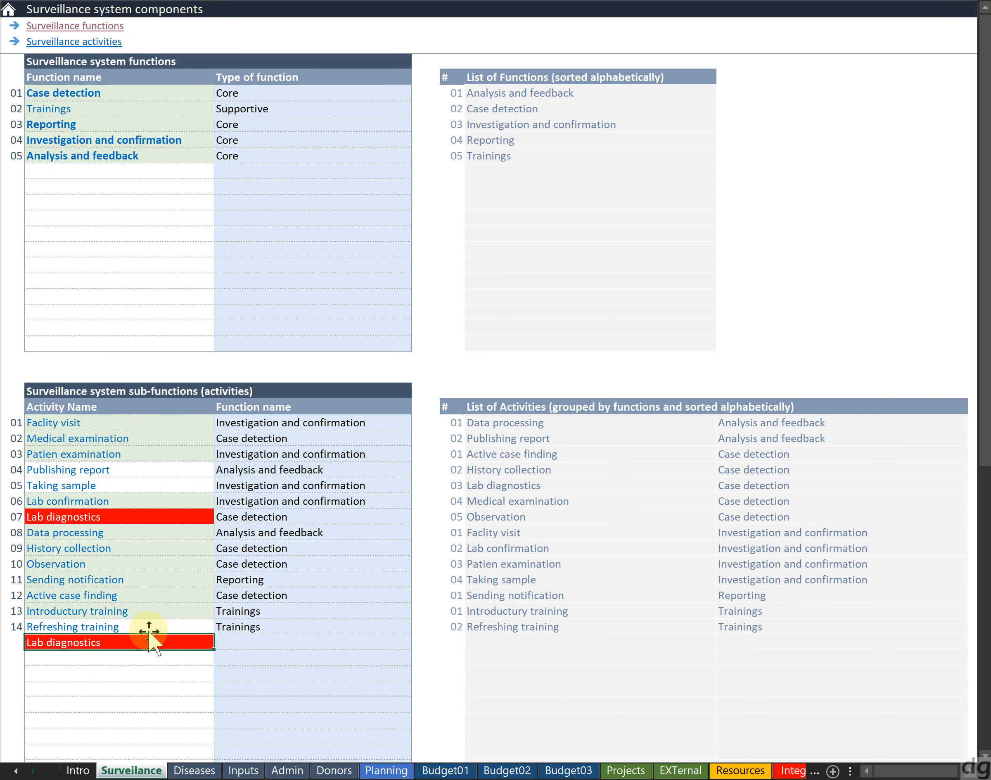
{"action": "key", "text": "Right"}
{"action": "key", "text": "Left"}
{"action": "key", "text": "Up"}
{"action": "key", "text": "Up"}
{"action": "key", "text": "Up"}
{"action": "key", "text": "Up"}
{"action": "key", "text": "Up"}
{"action": "key", "text": "Up"}
{"action": "key", "text": "Up"}
{"action": "key", "text": "Up"}
{"action": "key", "text": "Up"}
{"action": "key", "text": "Down"}
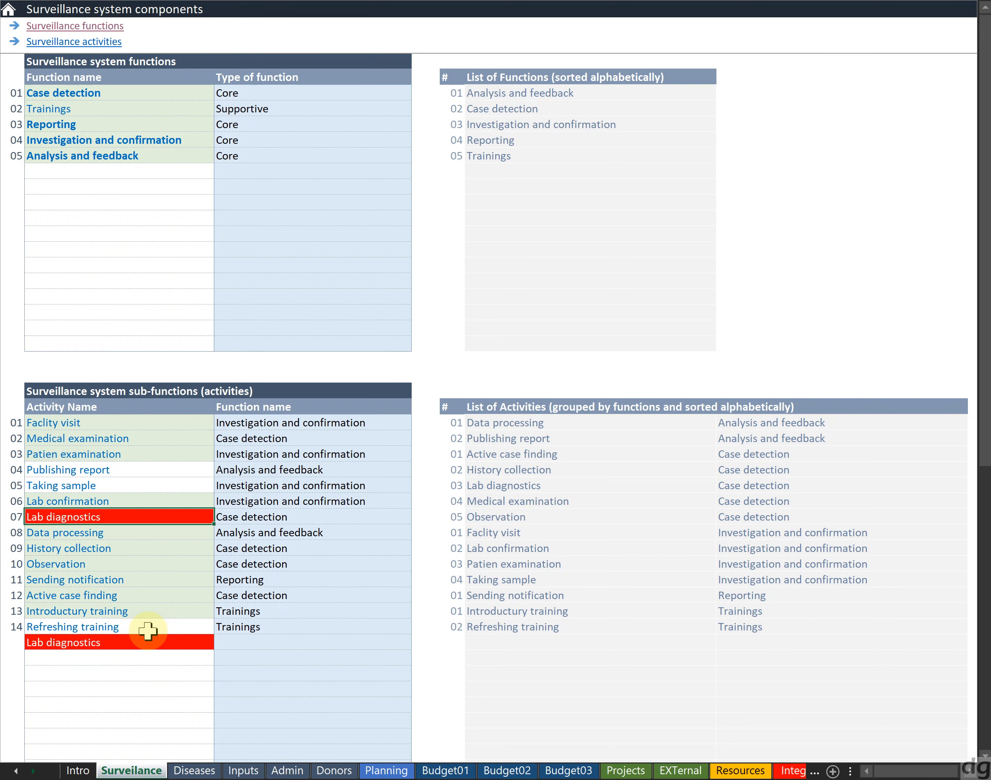
{"action": "key", "text": "Down"}
{"action": "key", "text": "Down"}
{"action": "key", "text": "Down"}
{"action": "key", "text": "Down"}
{"action": "key", "text": "Down"}
{"action": "key", "text": "Down"}
{"action": "key", "text": "Down"}
{"action": "key", "text": "Down"}
{"action": "key", "text": "Down"}
{"action": "key", "text": "Up"}
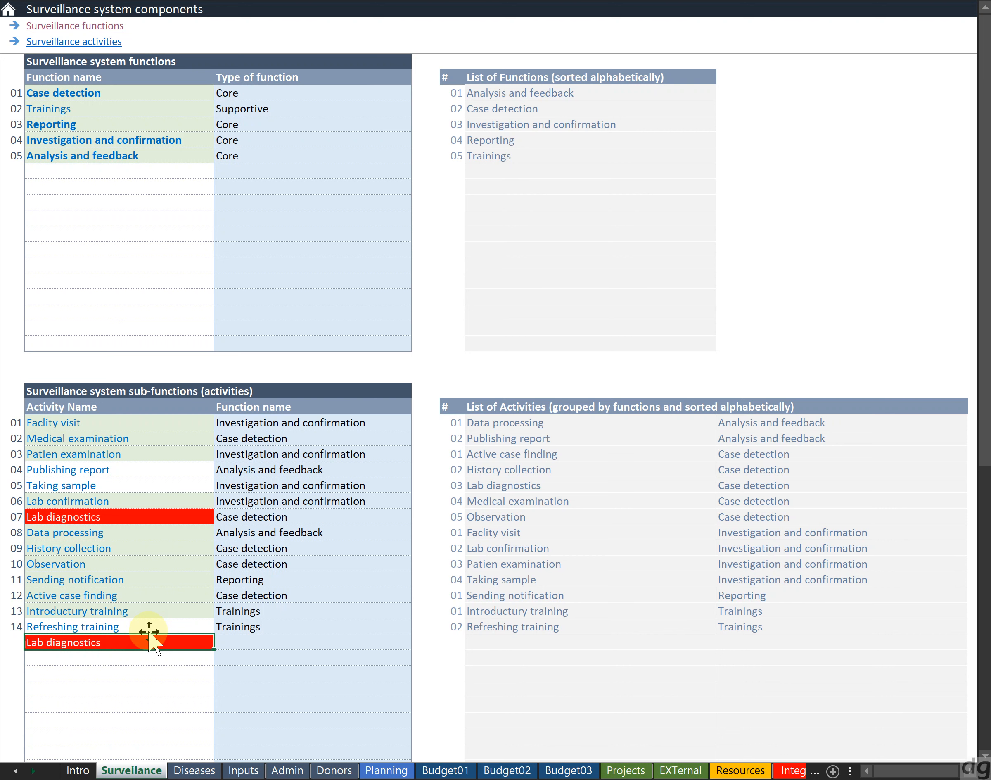